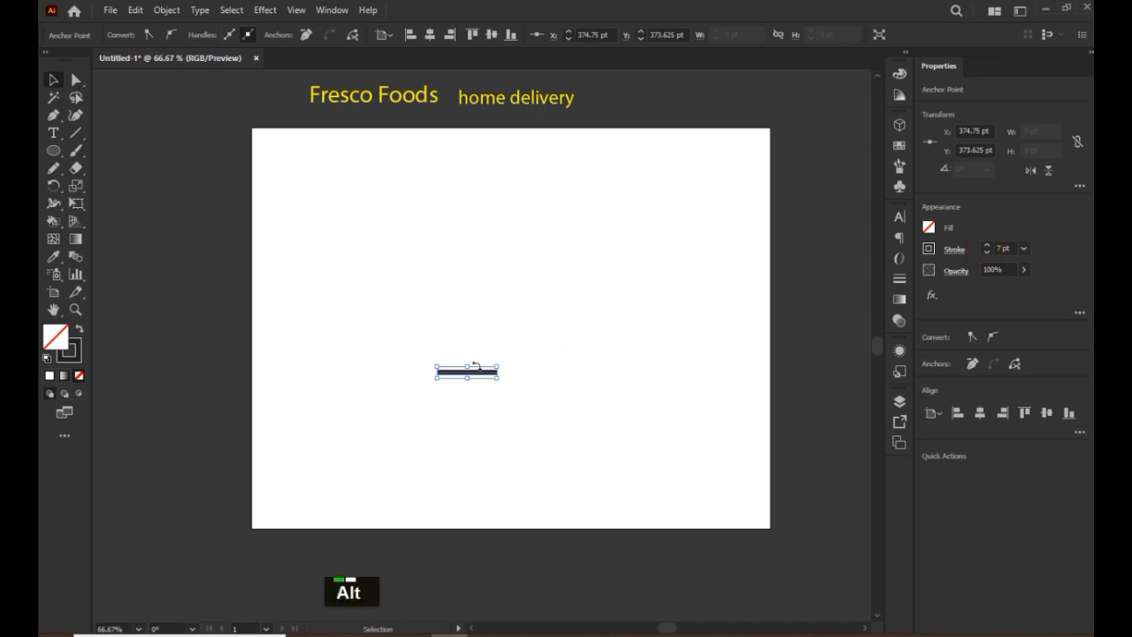
Set the stroke weight of the horizontal base bar to 9 pt.
scroll(484, 369, up, 2)
click(526, 433)
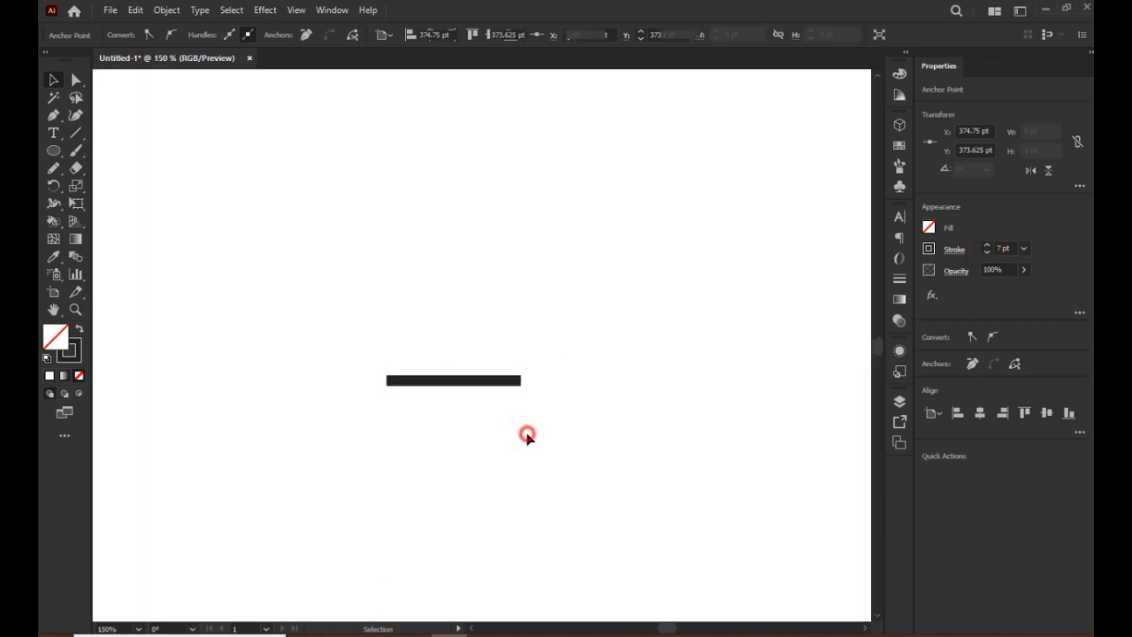
click(495, 381)
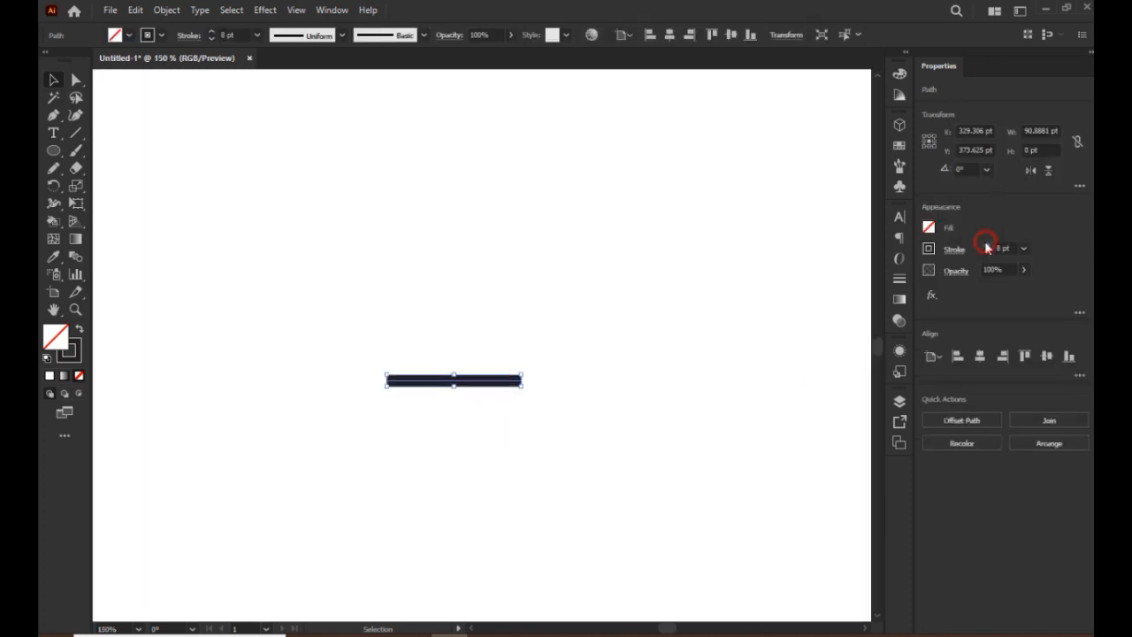
click(672, 451)
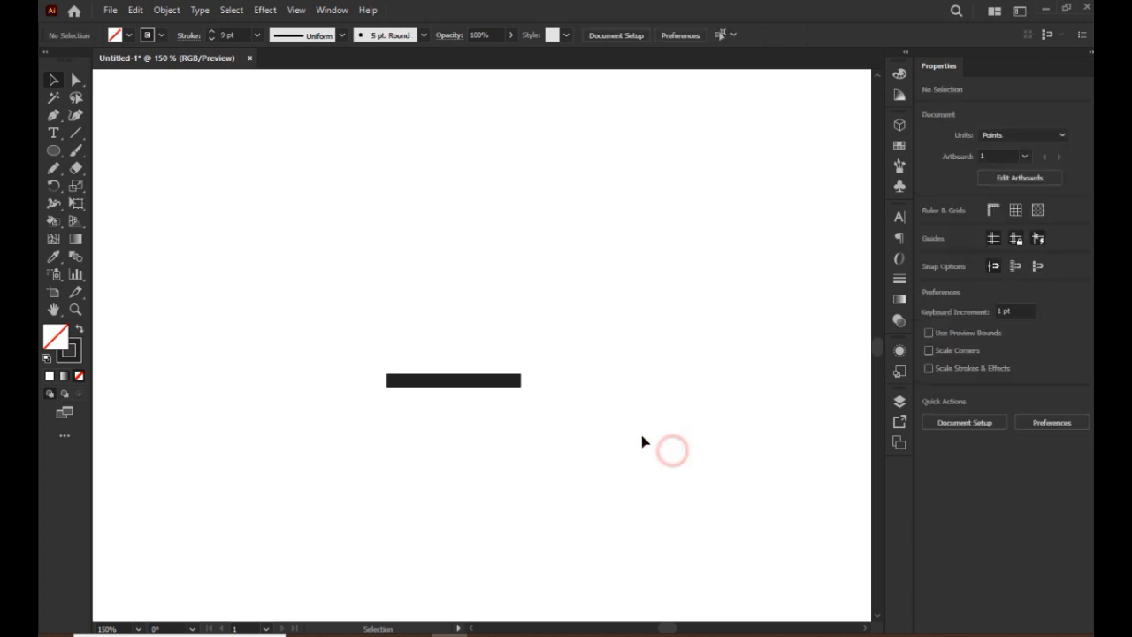
Draw the cart handle with the Pen tool as a slanted line rising from the base's right end into a short horizontal segment.
click(54, 116)
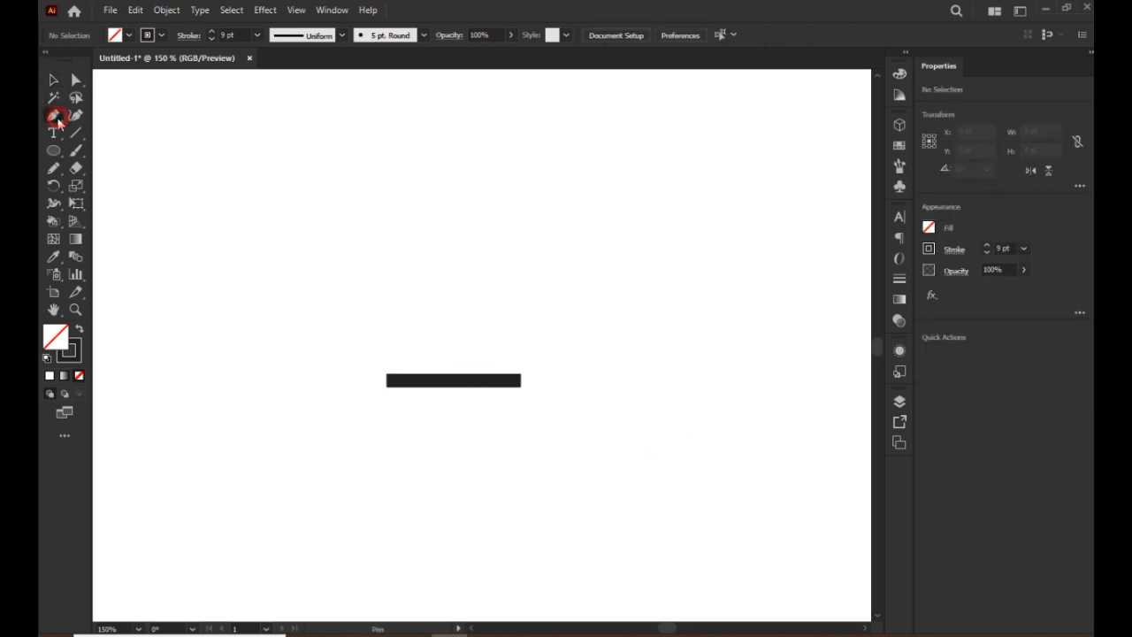
click(511, 382)
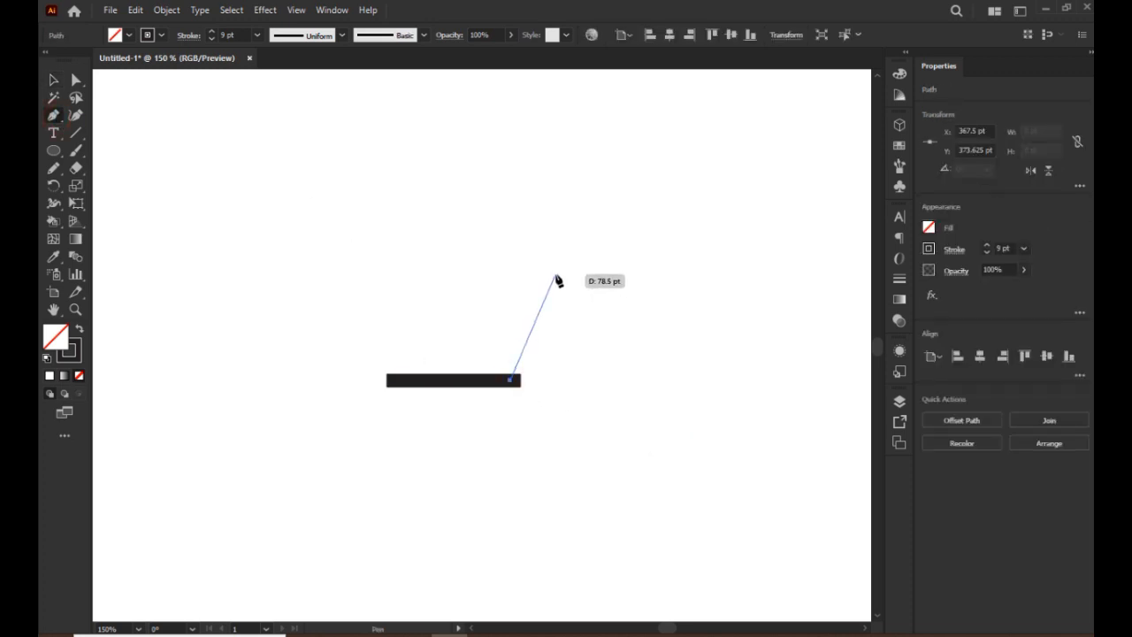
click(553, 275)
key(ctrl+z)
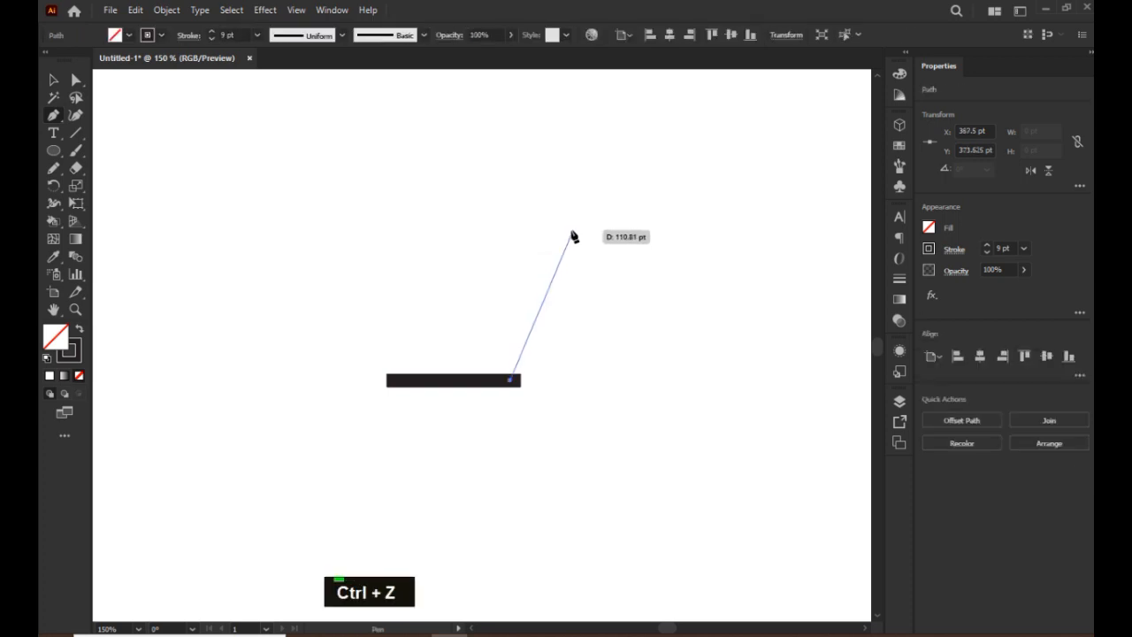
click(567, 230)
click(633, 231)
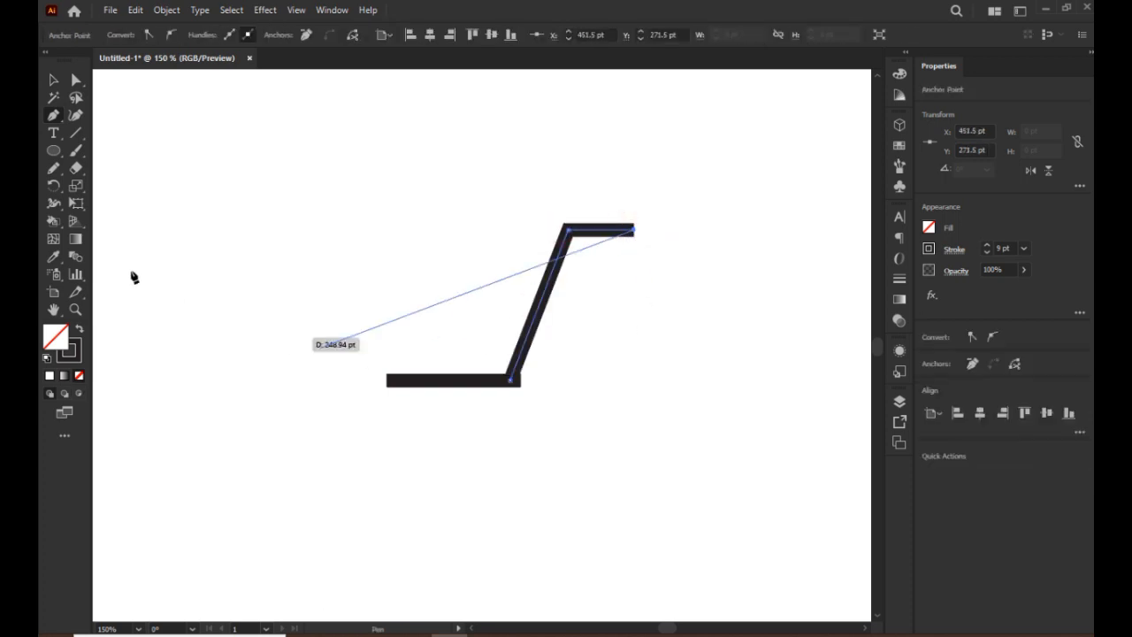
Thin the stroke of the handle path to 6 pt.
click(53, 79)
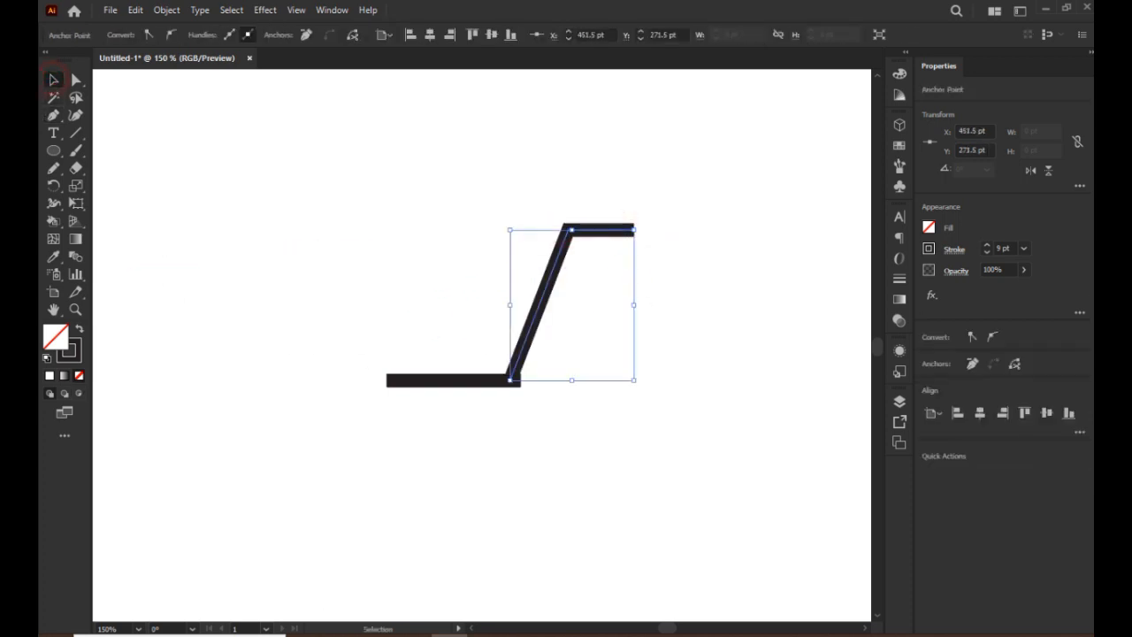
click(986, 252)
click(989, 251)
click(680, 461)
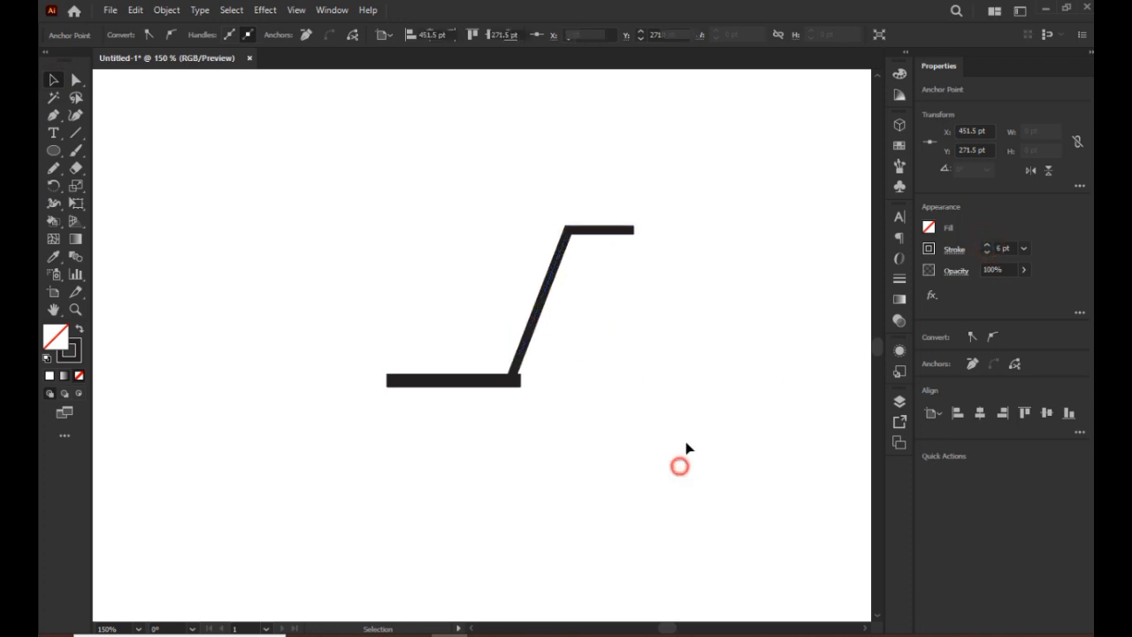
Line up the base bar's right end flush with the foot of the handle.
drag(510, 382, 459, 379)
click(533, 437)
scroll(515, 389, up, 4)
click(487, 469)
scroll(487, 470, down, 3)
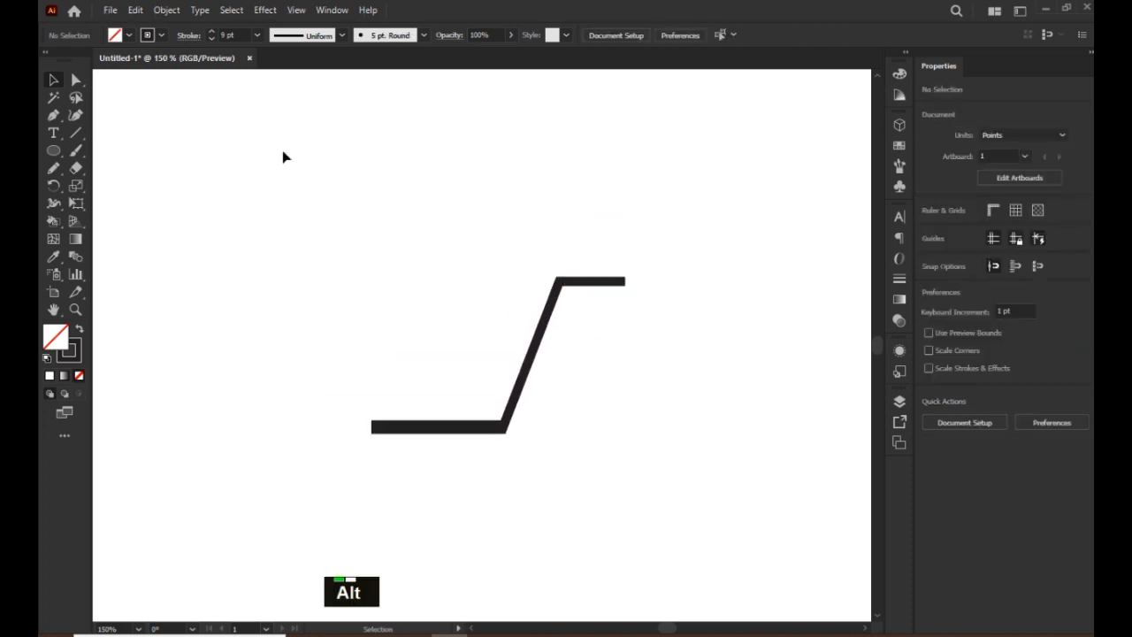
Lower the handle's upper segment until the path is about 87 pt high, and round its upper bend.
click(76, 80)
drag(560, 277, 573, 309)
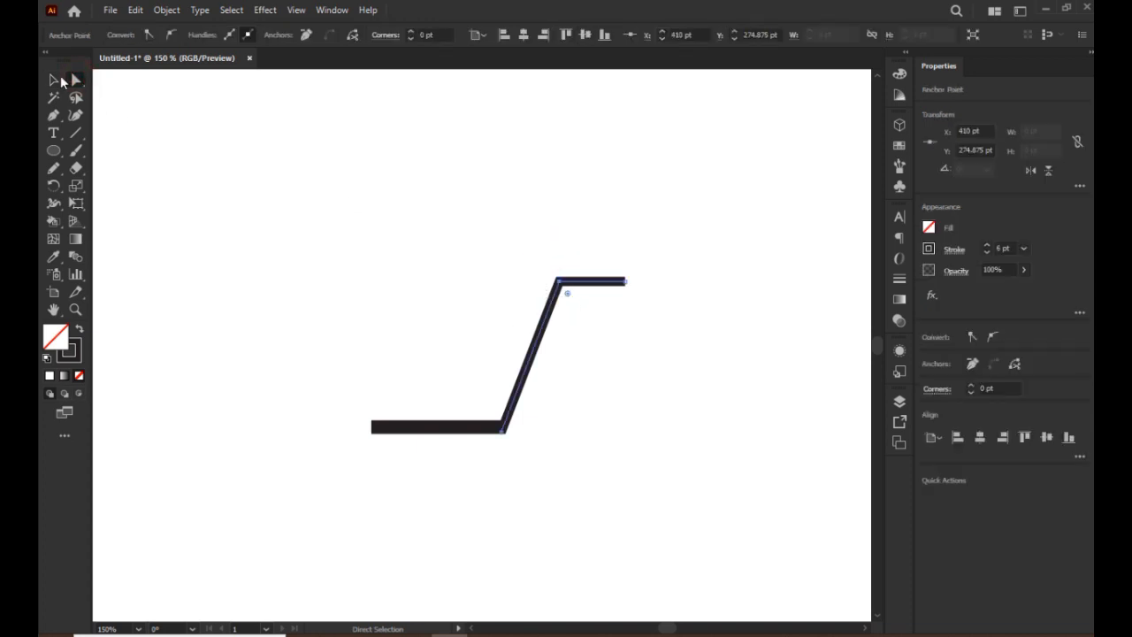
drag(503, 209, 672, 307)
drag(605, 282, 600, 305)
click(592, 349)
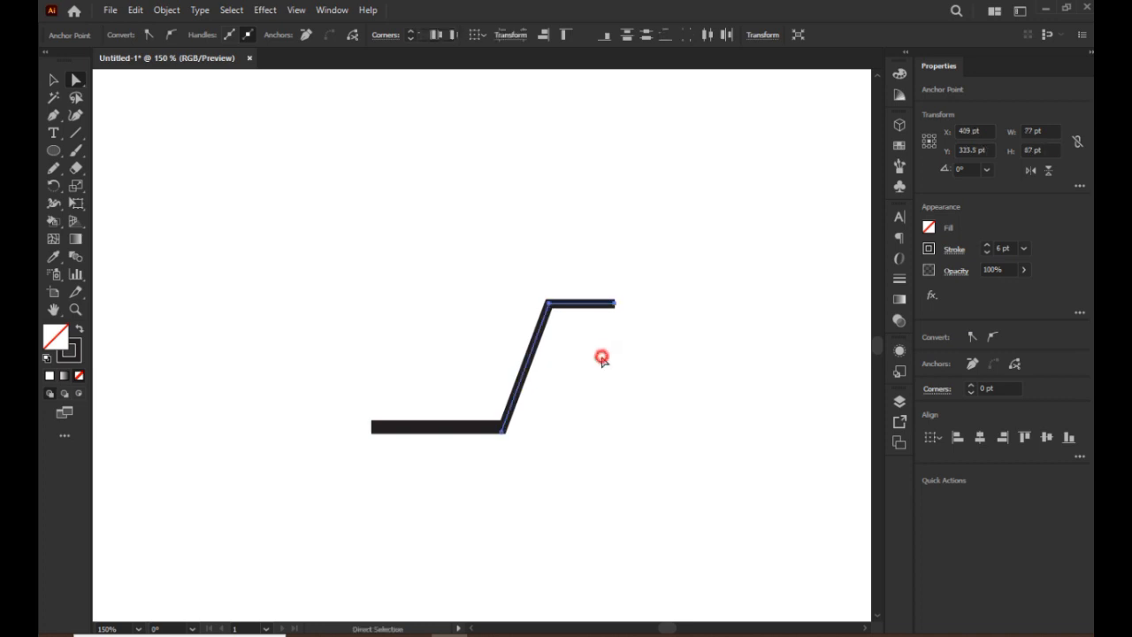
drag(522, 283, 575, 327)
click(584, 376)
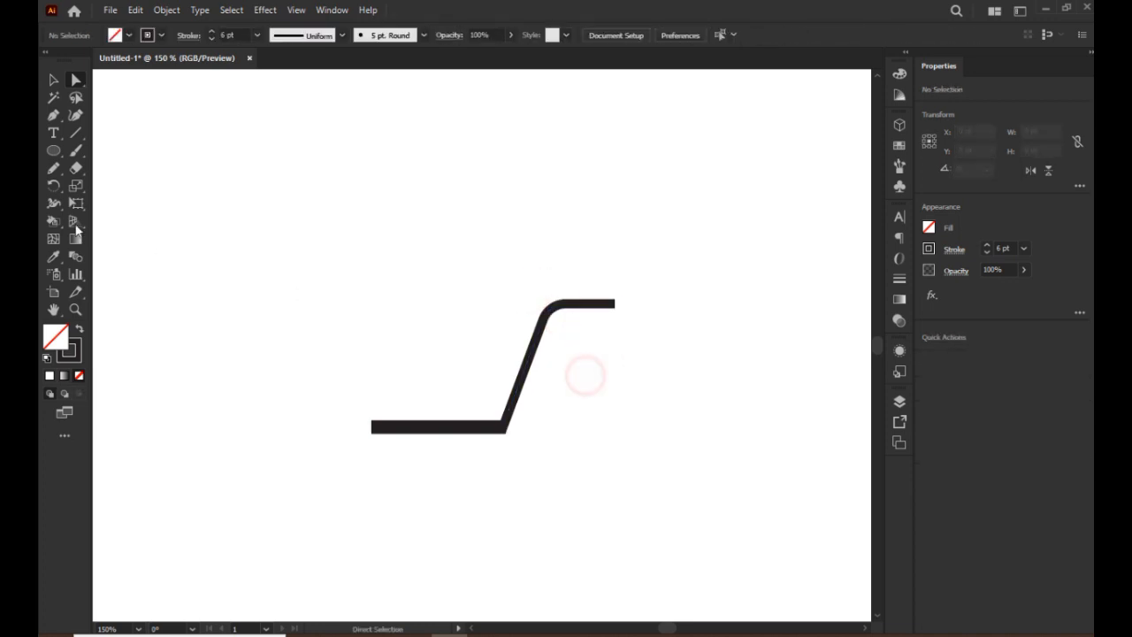
Draw a fully rounded rectangle as the grip over the handle's horizontal end, with a black fill and no stroke.
drag(50, 152, 125, 166)
drag(464, 269, 610, 306)
click(79, 327)
click(609, 404)
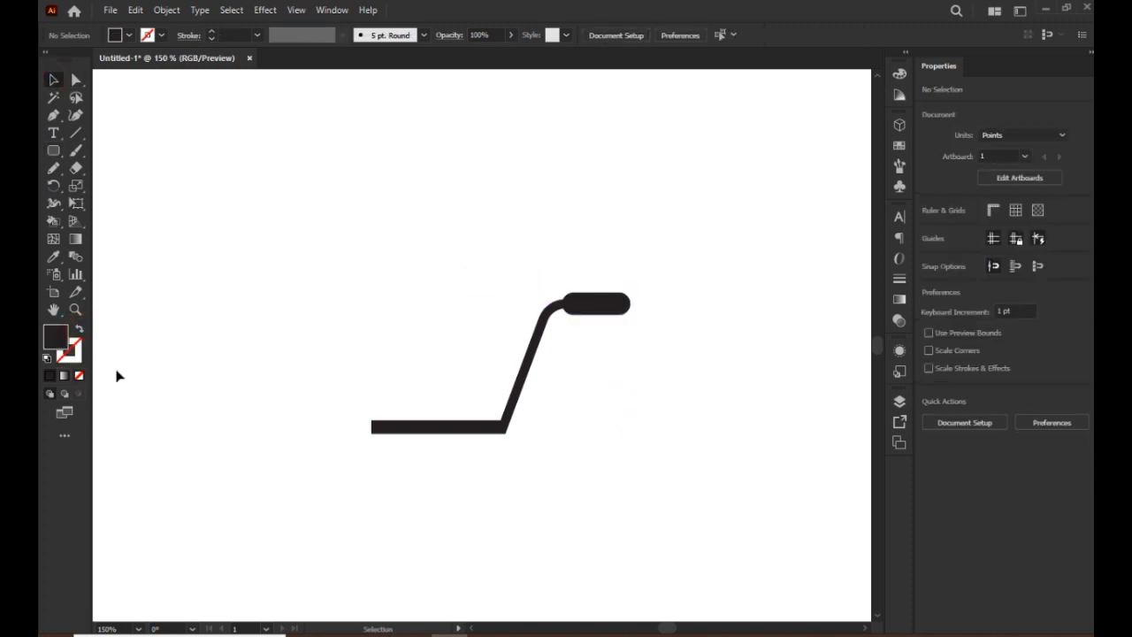
Draw a black circular wheel under the cart base and duplicate it to make the second wheel.
drag(52, 151, 109, 185)
mouse_move(245, 361)
mouse_down()
mouse_move(351, 480)
mouse_move(398, 457)
mouse_move(424, 482)
mouse_move(409, 460)
mouse_move(472, 462)
mouse_up()
click(53, 79)
click(469, 504)
drag(399, 451, 408, 451)
click(424, 511)
scroll(535, 479, down, 2)
scroll(532, 482, up, 1)
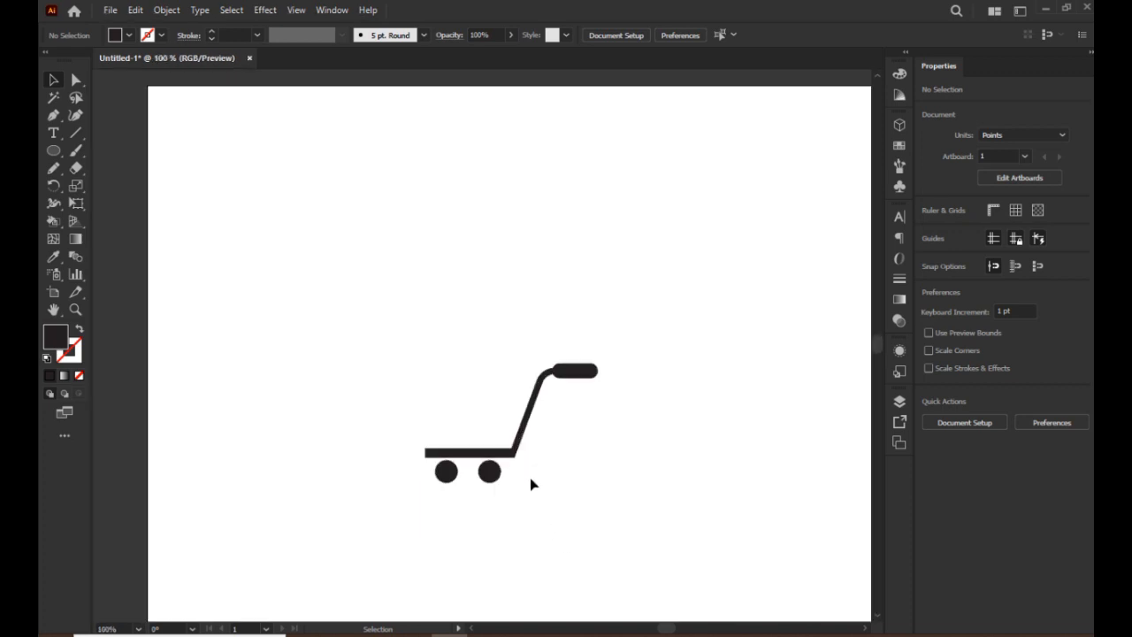
Draw the right half of a bowl above the cart with the Pen tool, about 111 by 103 pt, with a 1 pt stroke and no fill.
click(54, 116)
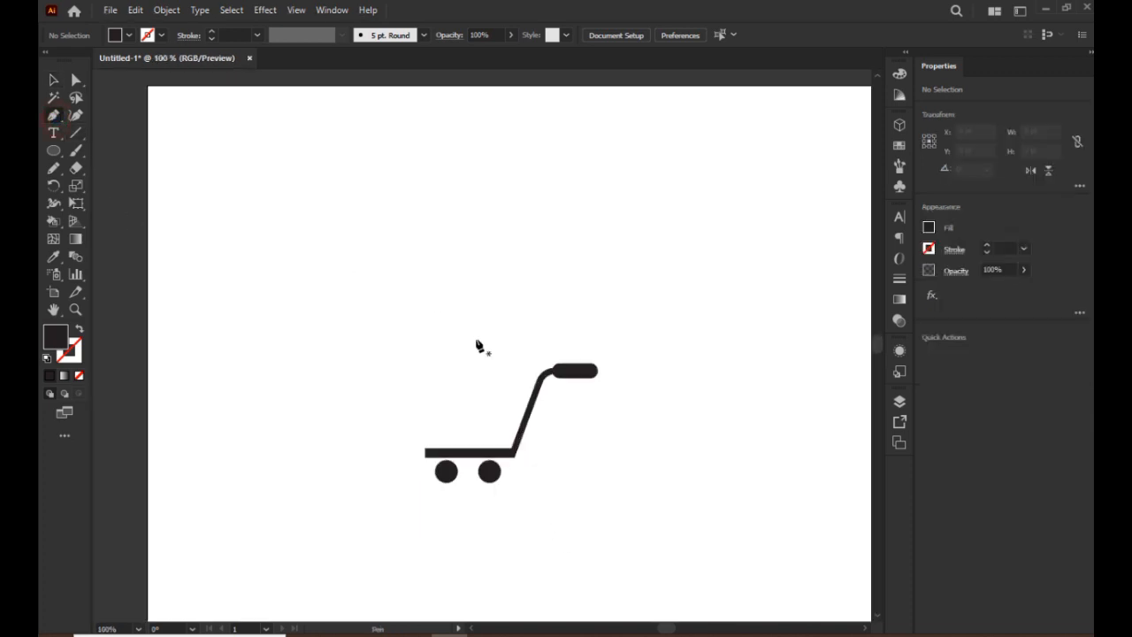
click(389, 321)
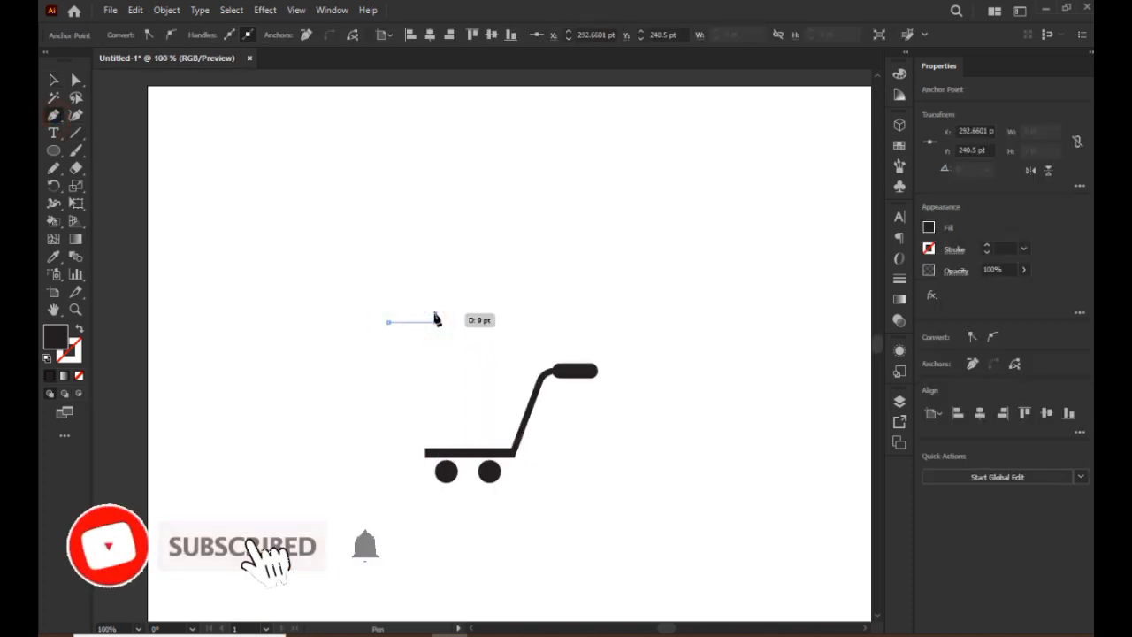
drag(435, 319, 84, 329)
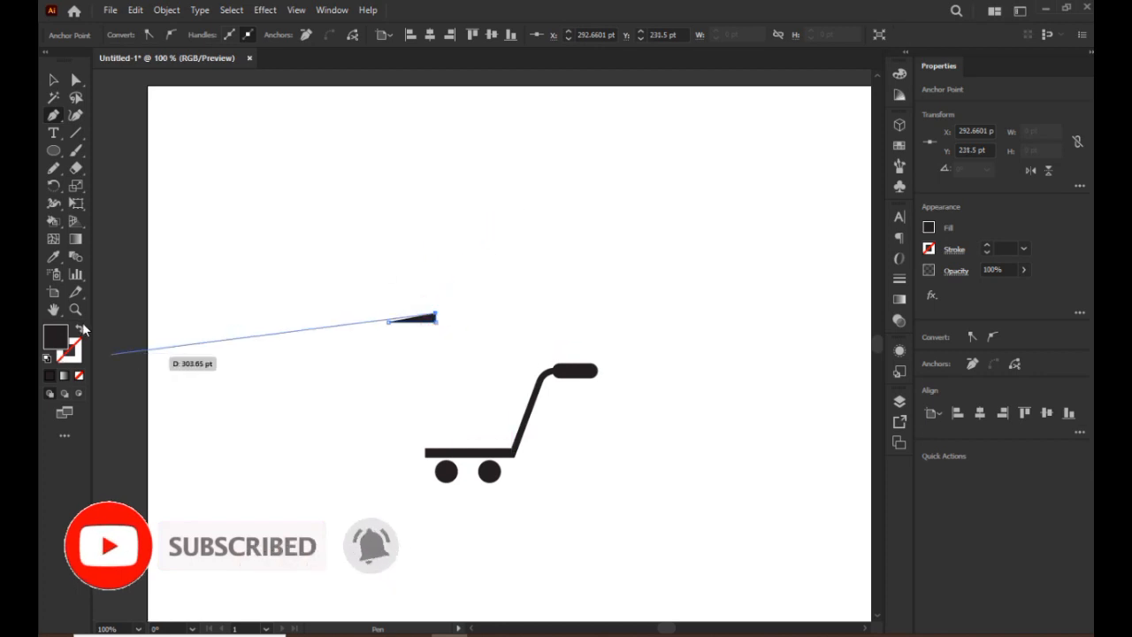
click(81, 329)
click(498, 223)
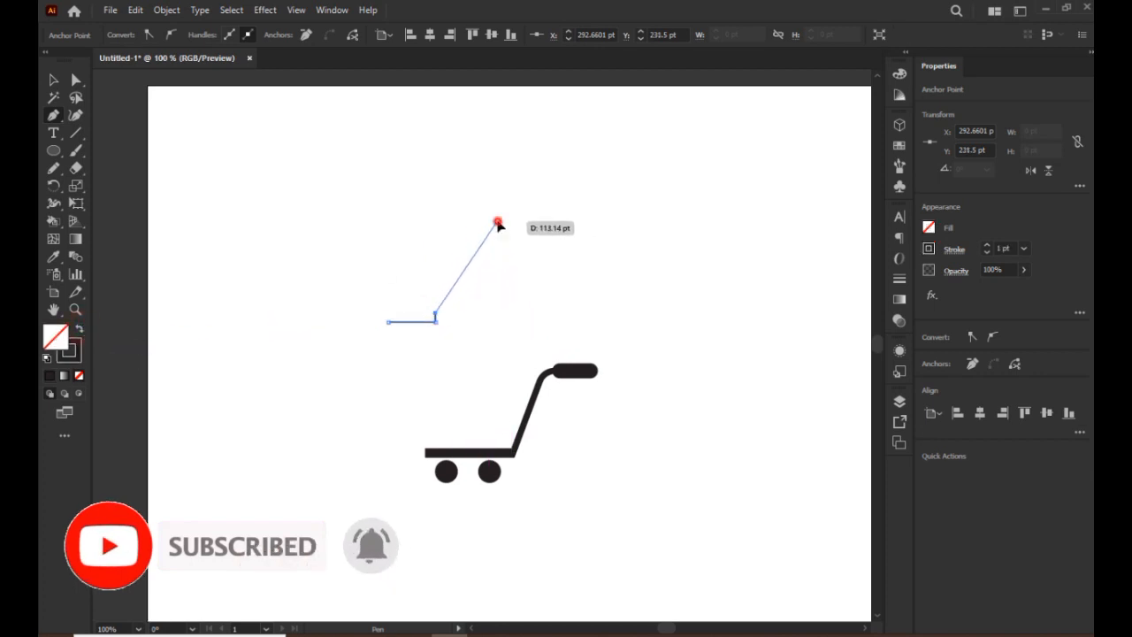
drag(498, 223, 497, 168)
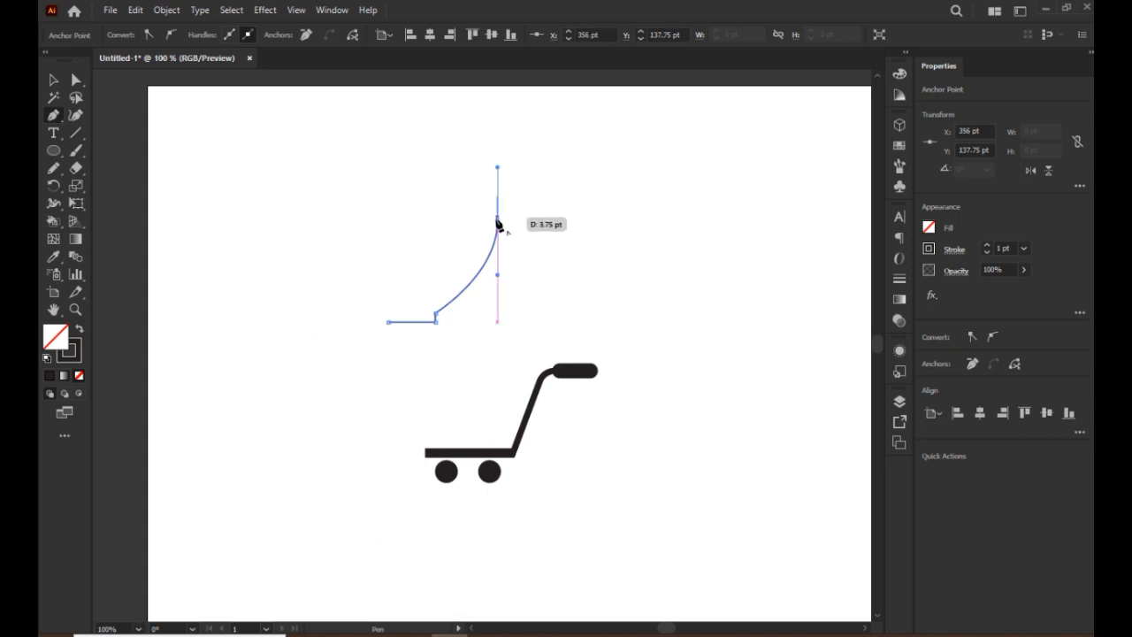
click(498, 223)
click(389, 221)
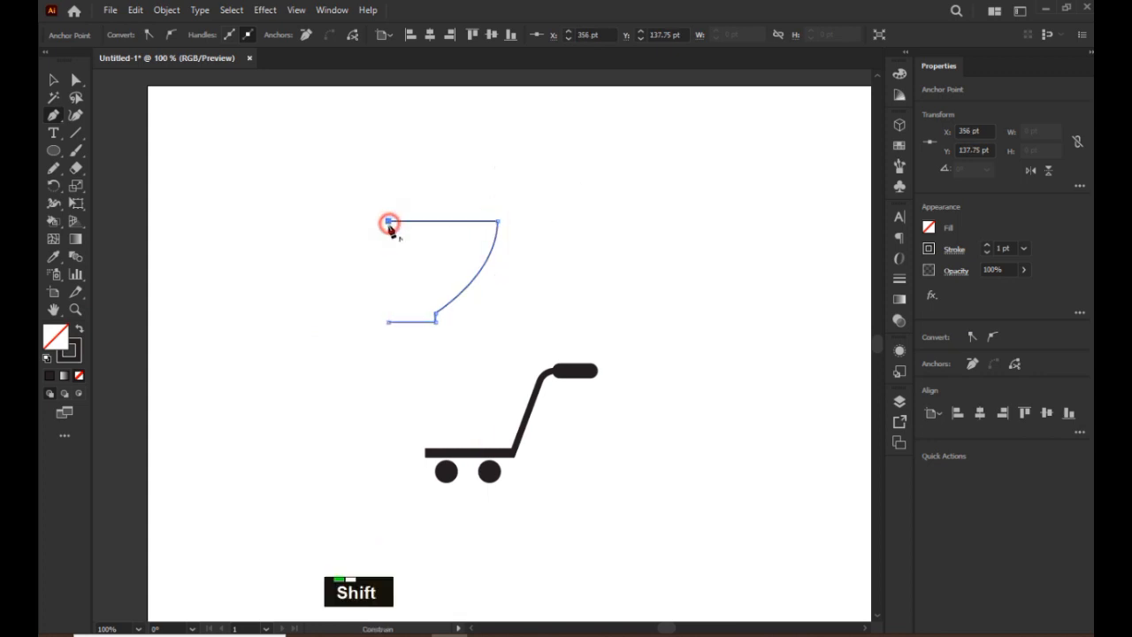
click(77, 81)
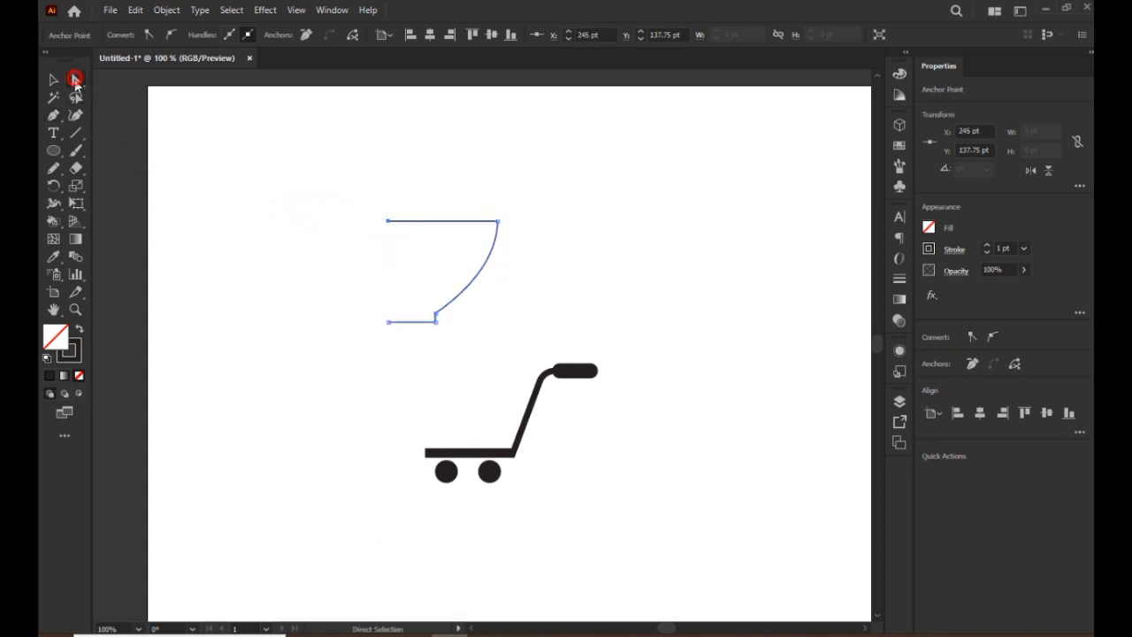
click(362, 324)
click(53, 80)
click(272, 185)
Reflect a copy of the half bowl horizontally and move it against the original to form a symmetrical bowl.
click(485, 270)
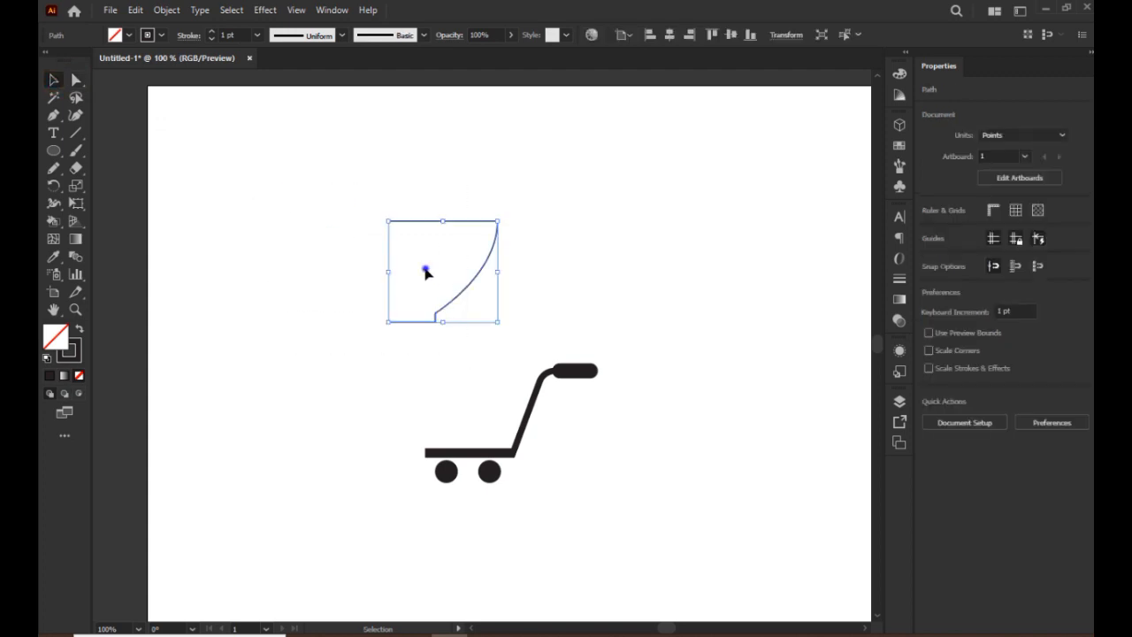
right_click(426, 269)
mouse_move(498, 525)
click(616, 573)
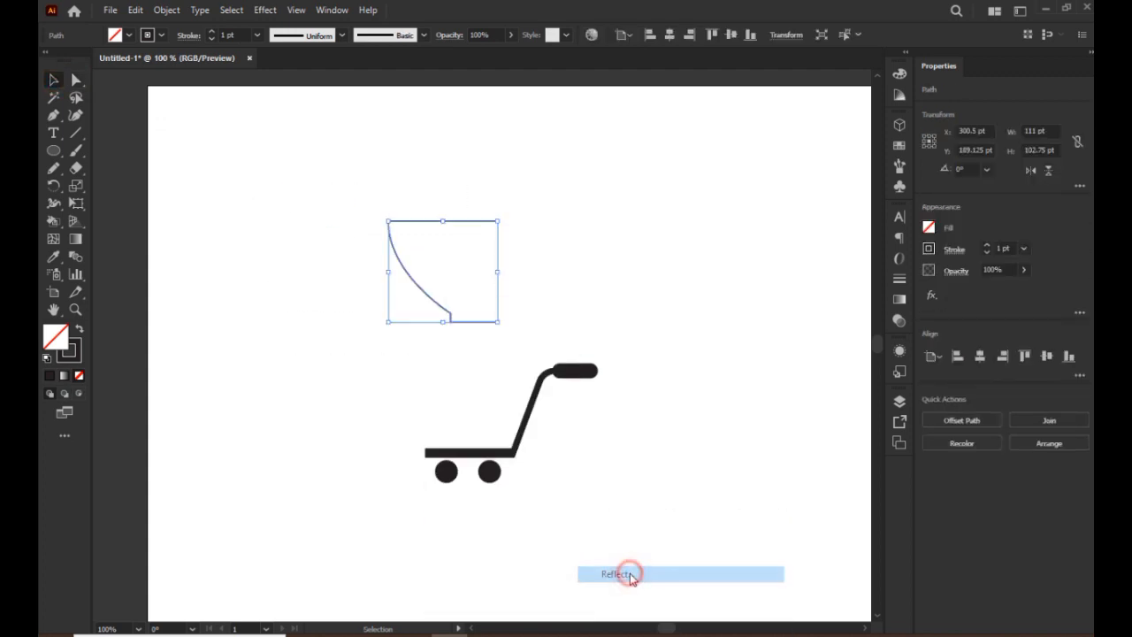
click(500, 418)
drag(474, 329, 366, 329)
click(336, 363)
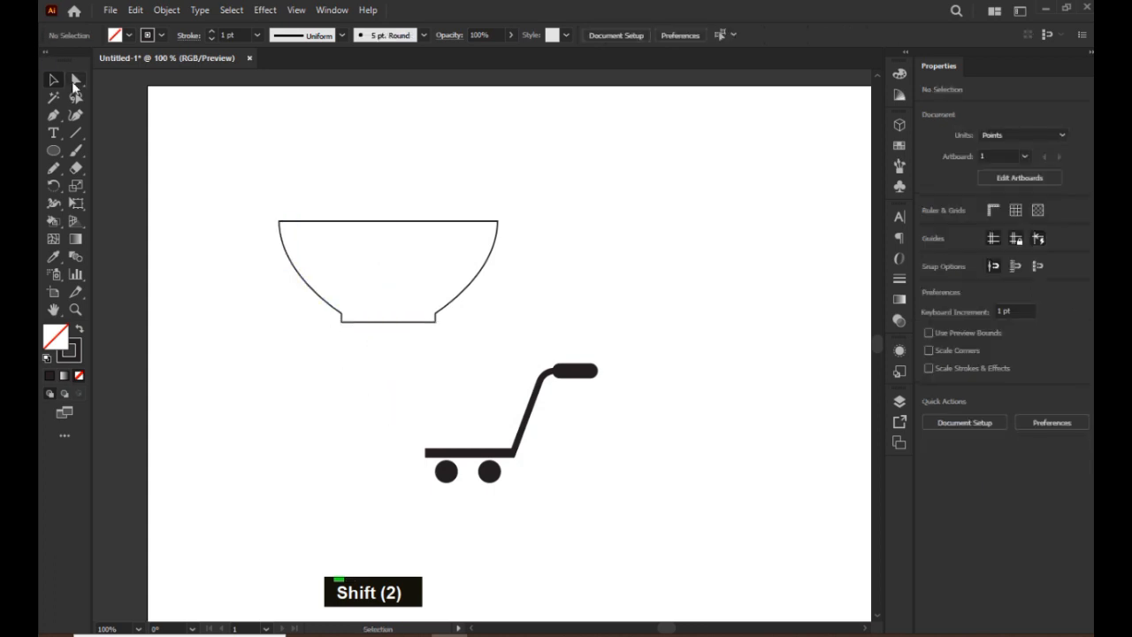
Average and join the two halves' open endpoints at the centre of the bowl's rim.
click(76, 79)
drag(371, 204, 392, 245)
right_click(392, 241)
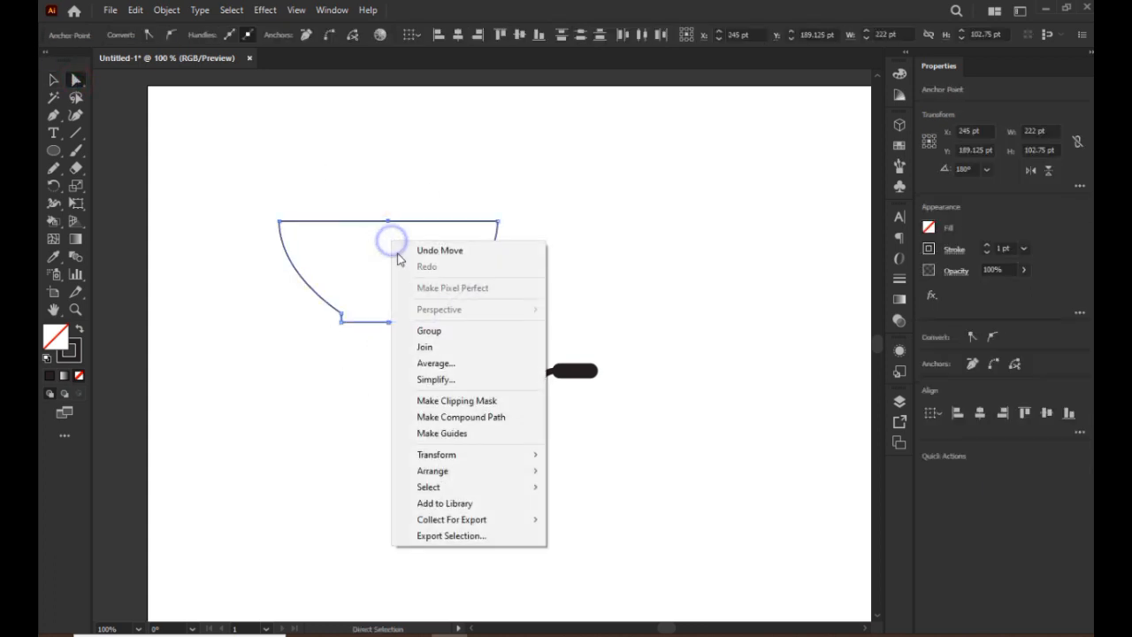
click(422, 362)
click(511, 368)
right_click(397, 244)
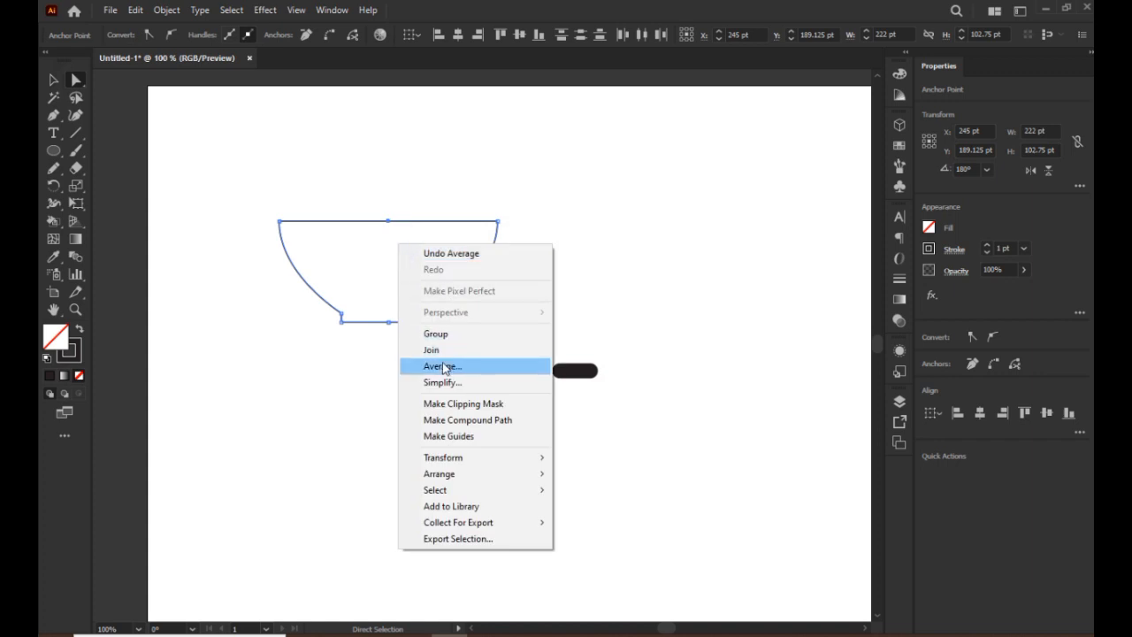
click(442, 349)
click(376, 286)
Try to average and join the open endpoints at the centre of the bowl's bottom edge, and undo the last edits.
drag(380, 303, 399, 330)
right_click(399, 330)
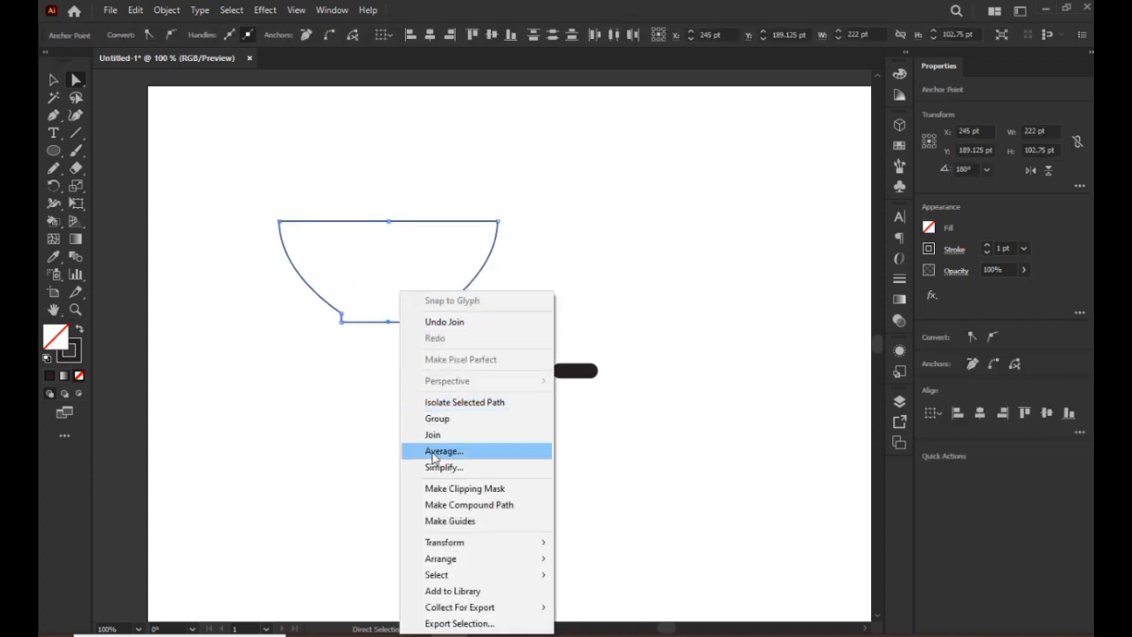
click(438, 447)
click(516, 371)
right_click(409, 334)
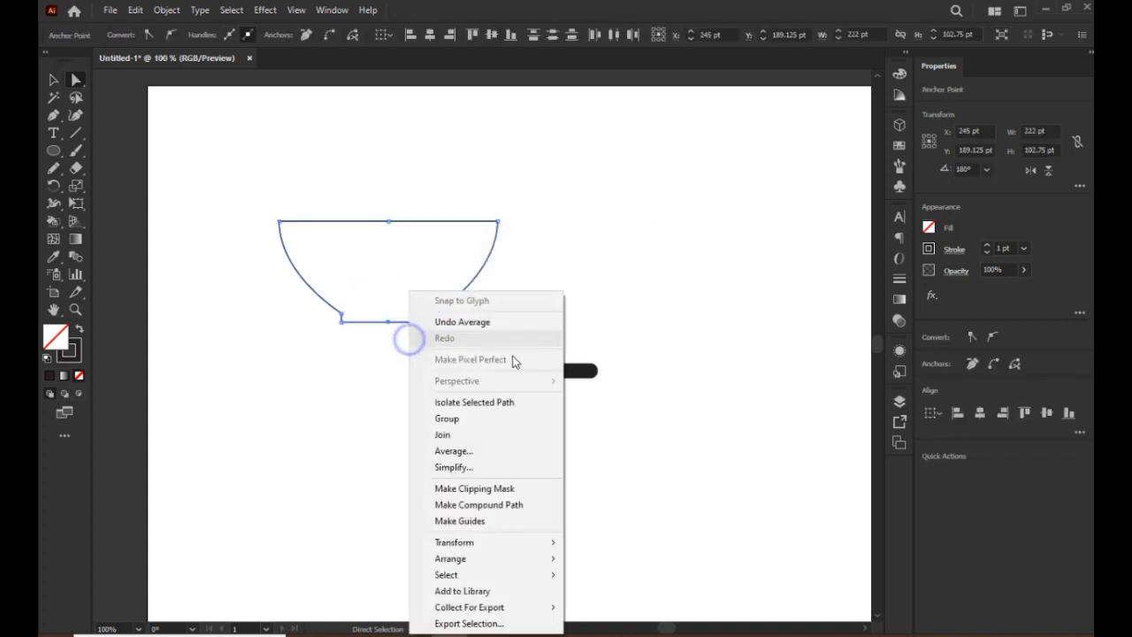
click(444, 435)
click(368, 401)
key(ctrl+z)
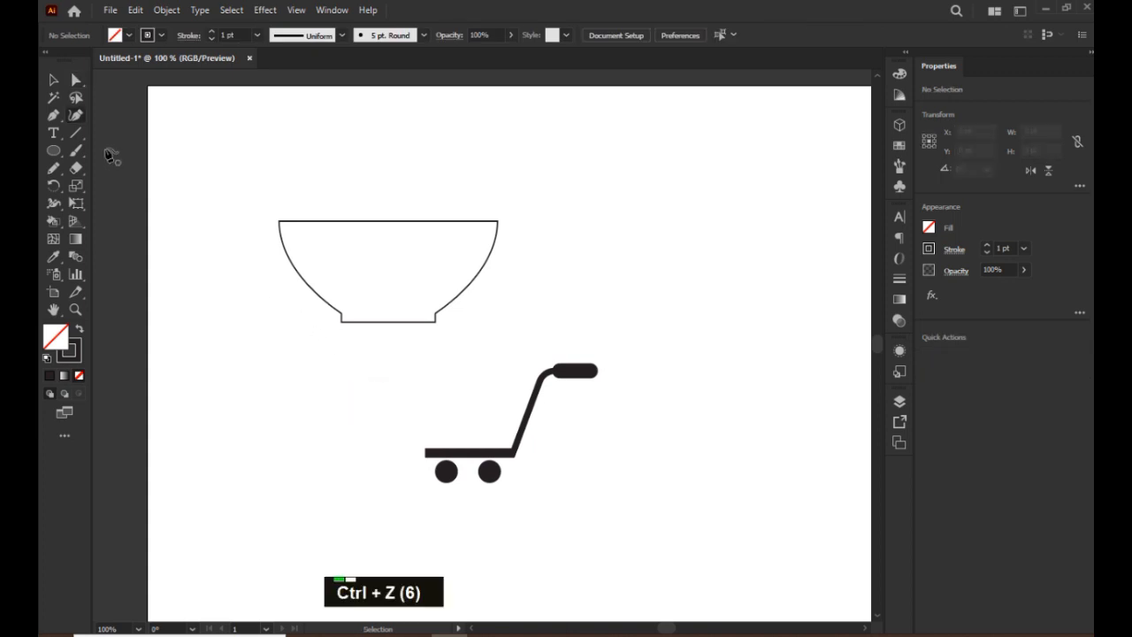
Scale the whole bowl outline down to fit the cart and place it on the base beside the handle.
click(53, 80)
drag(260, 220, 450, 371)
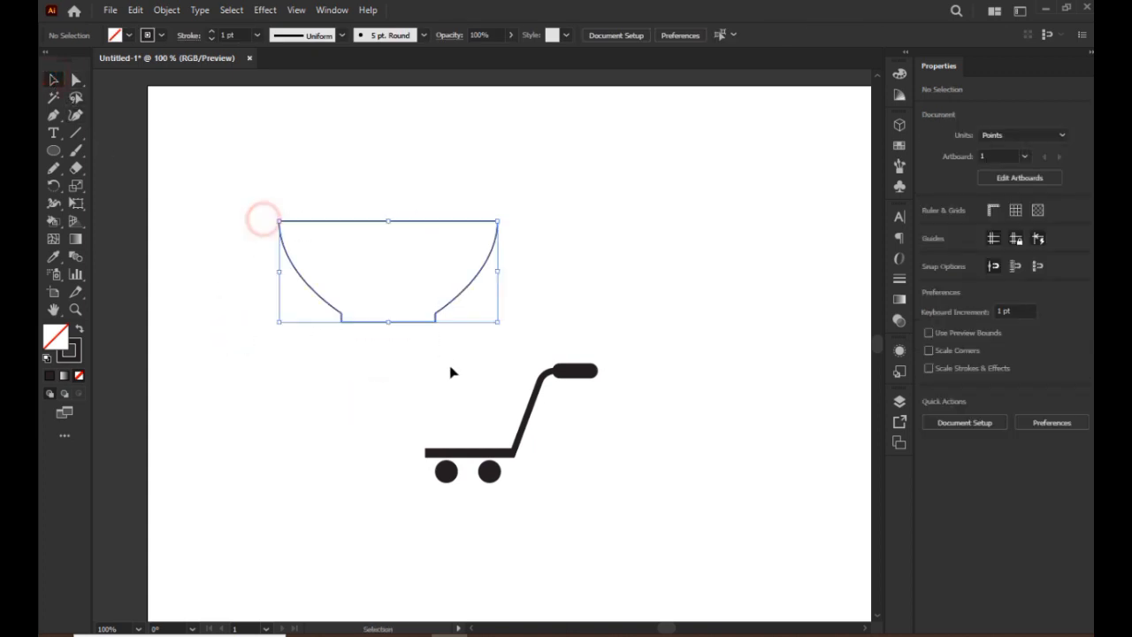
drag(498, 226, 522, 433)
drag(522, 382, 481, 415)
click(573, 489)
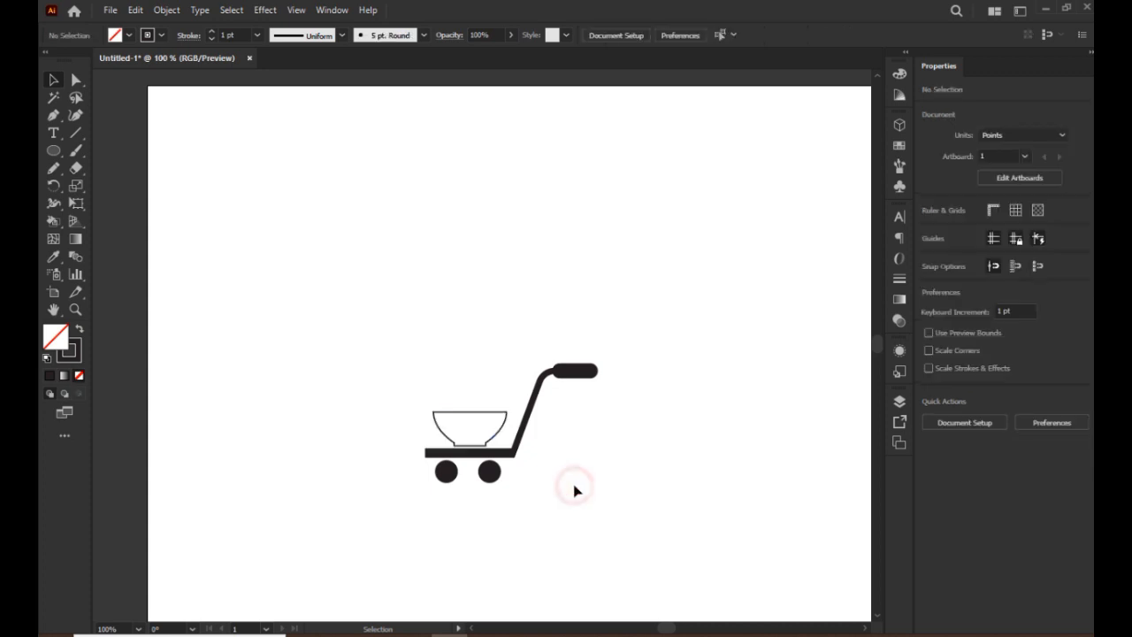
Draw an upright ellipse about 57 by 106.5 pt above the cart and convert its top and bottom anchor points to corners.
click(53, 151)
drag(364, 140, 421, 245)
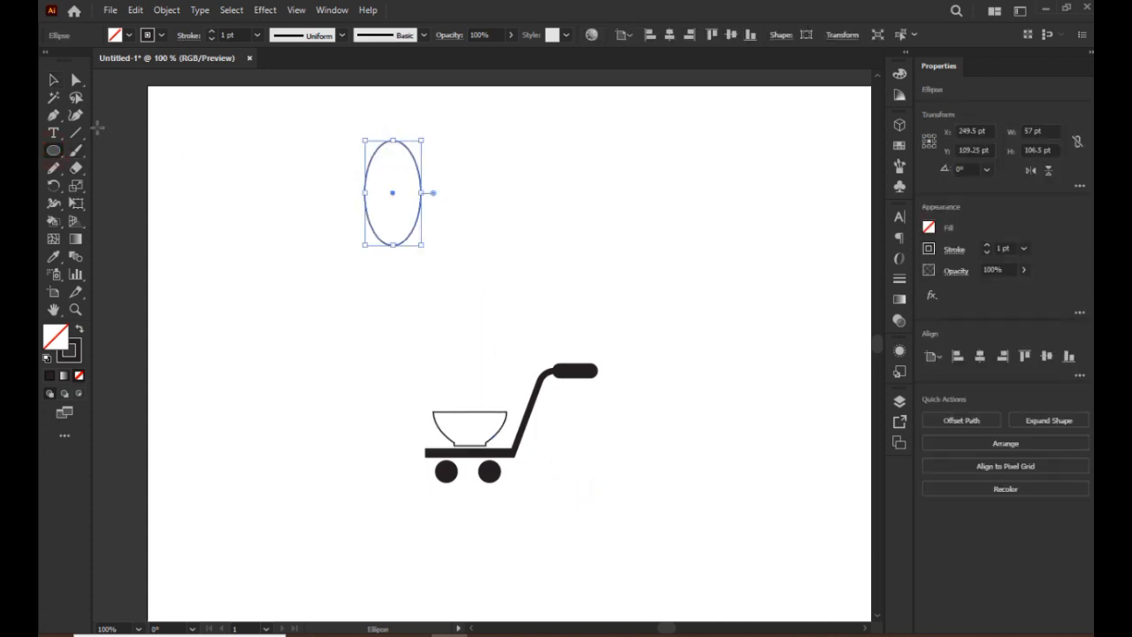
click(75, 80)
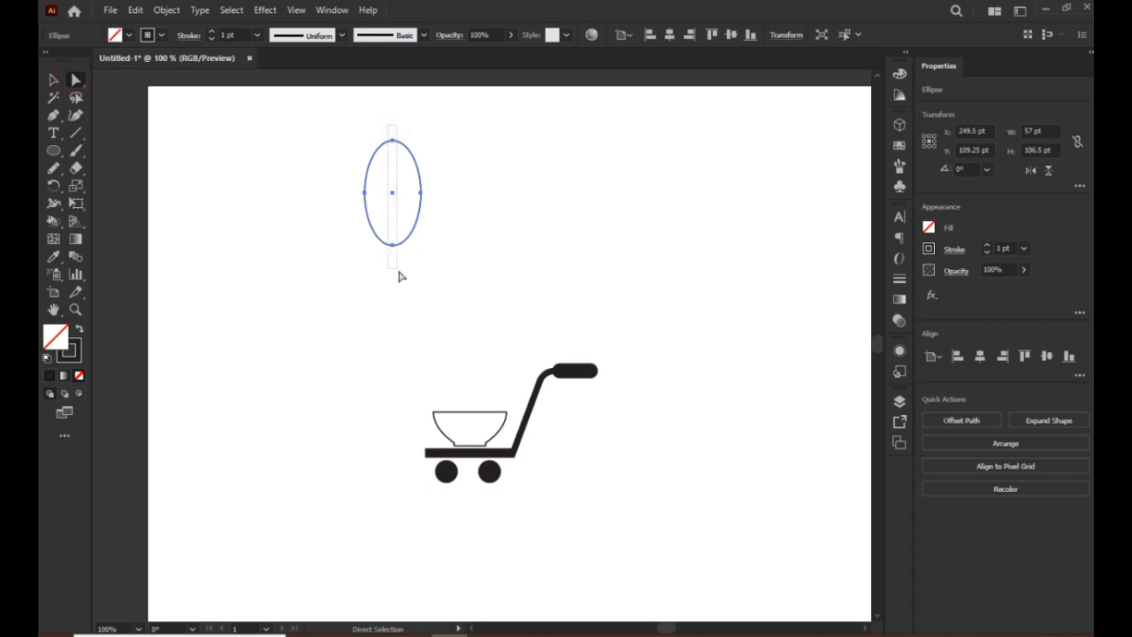
click(381, 244)
click(150, 34)
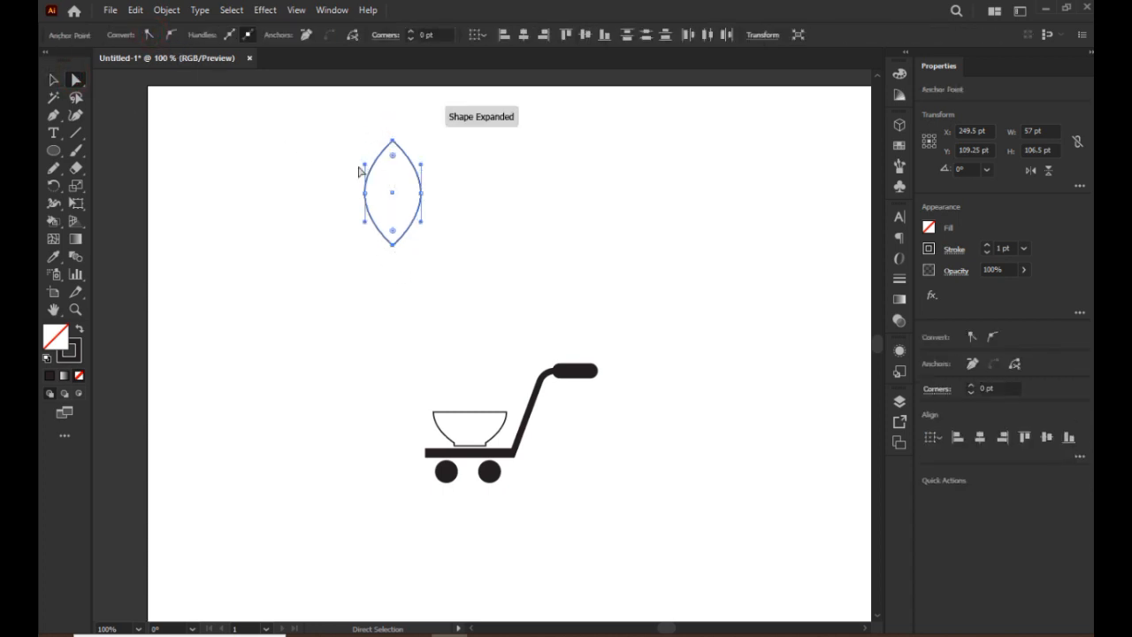
Lower the pointed ellipse's side anchors, add an anchor on its upper-left edge and curve that side into a leaf shape about 60.75 pt wide.
drag(421, 193, 423, 213)
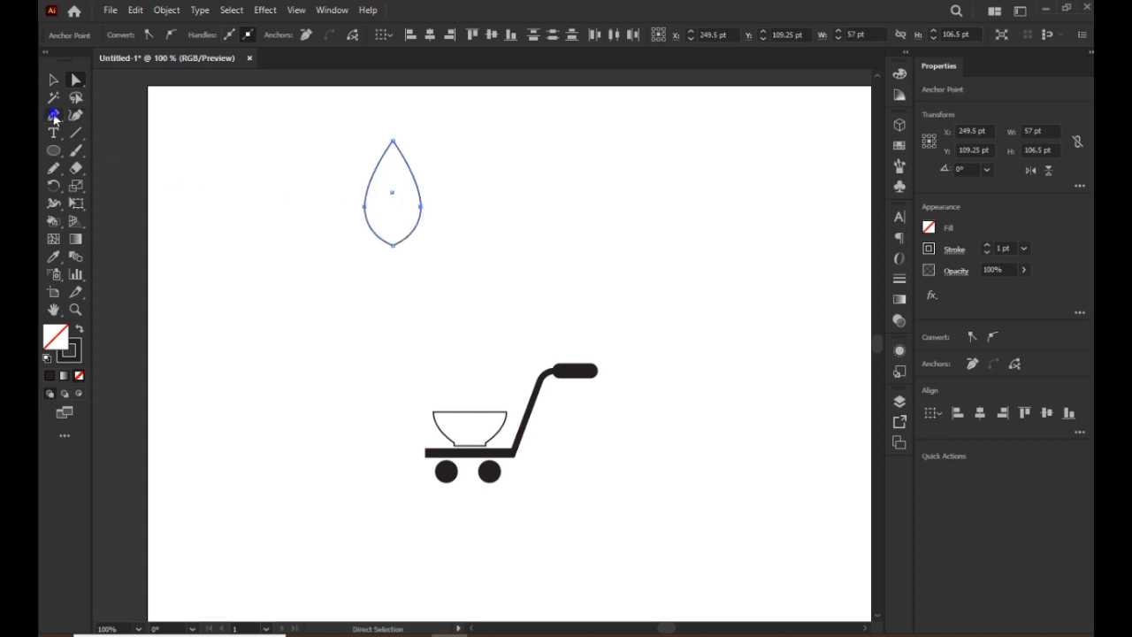
drag(53, 117, 102, 133)
click(380, 162)
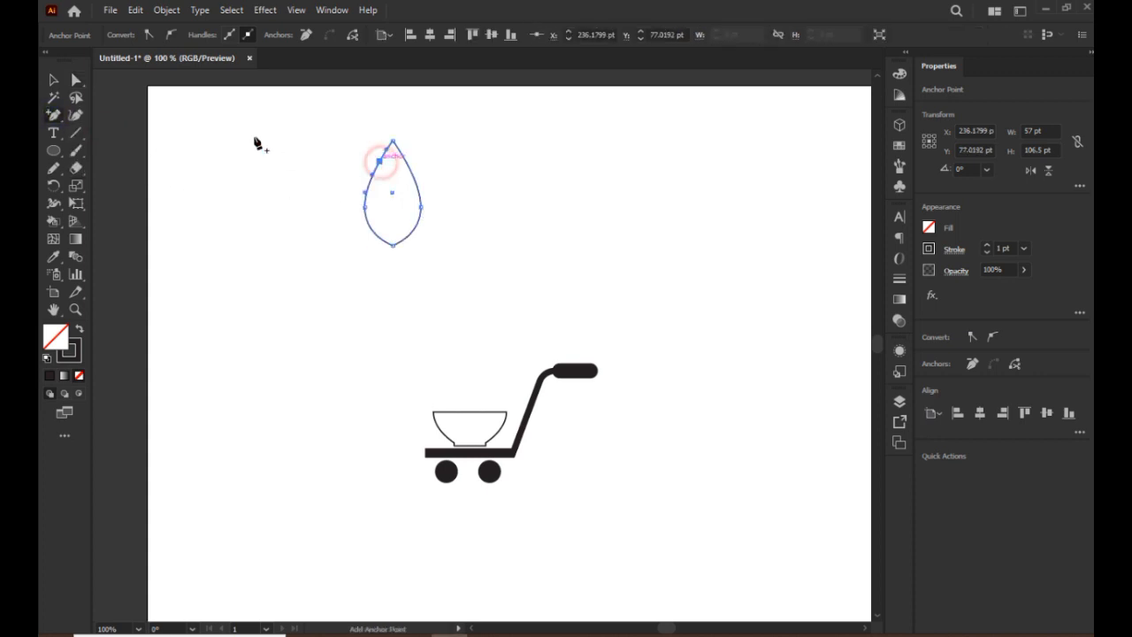
drag(379, 163, 361, 219)
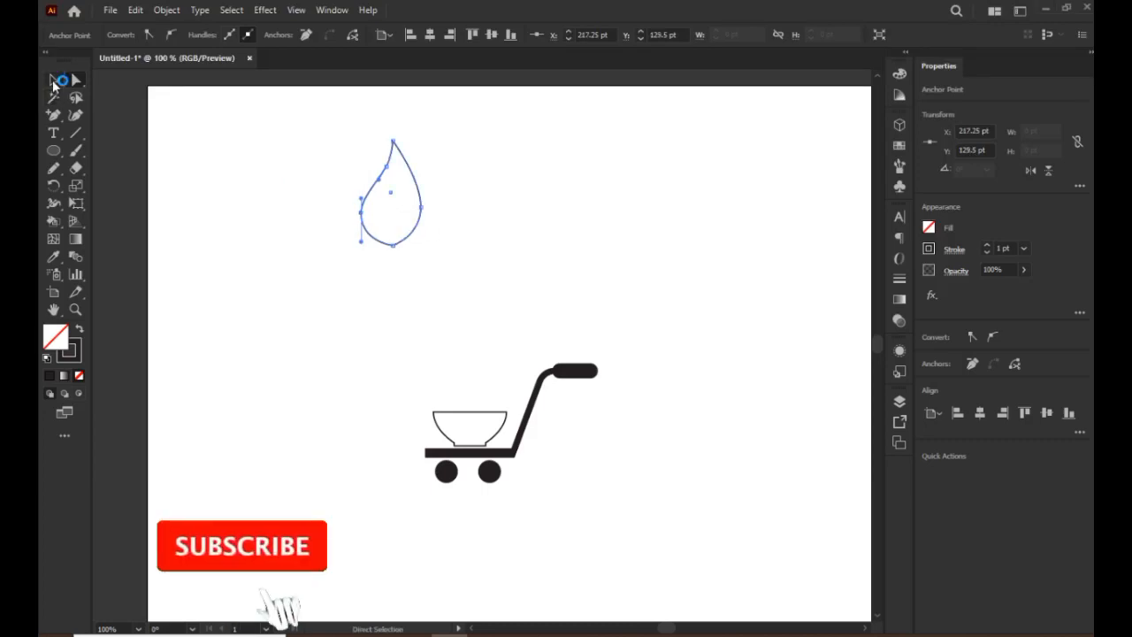
Rotate the leaf clockwise to 315° and move it closer above the bowl.
click(53, 83)
click(325, 281)
drag(312, 144, 518, 304)
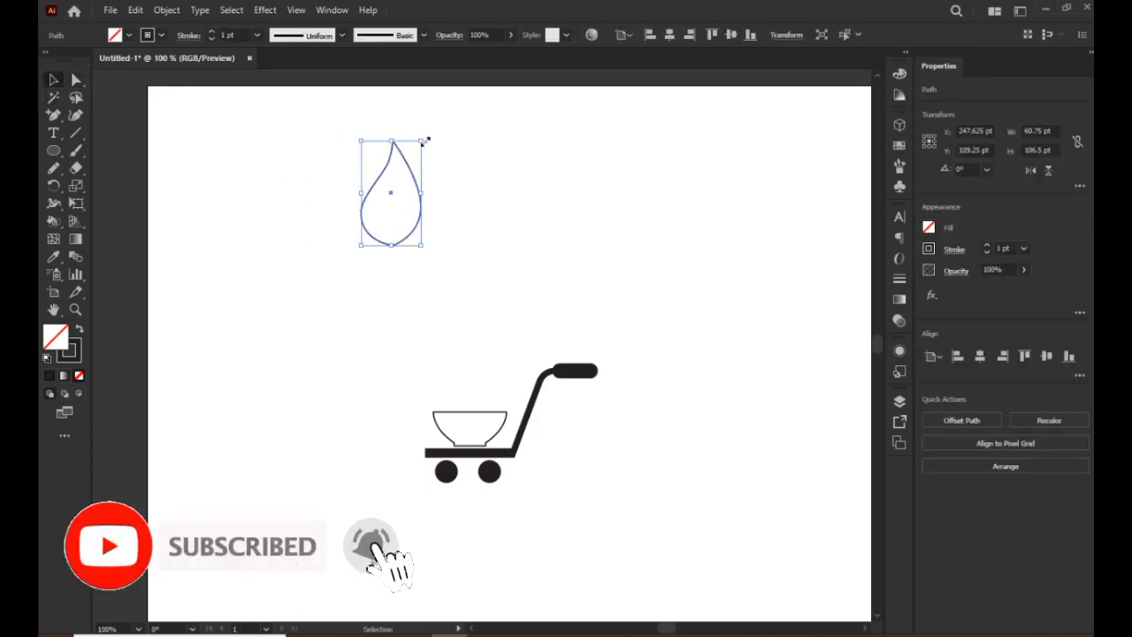
drag(426, 139, 459, 168)
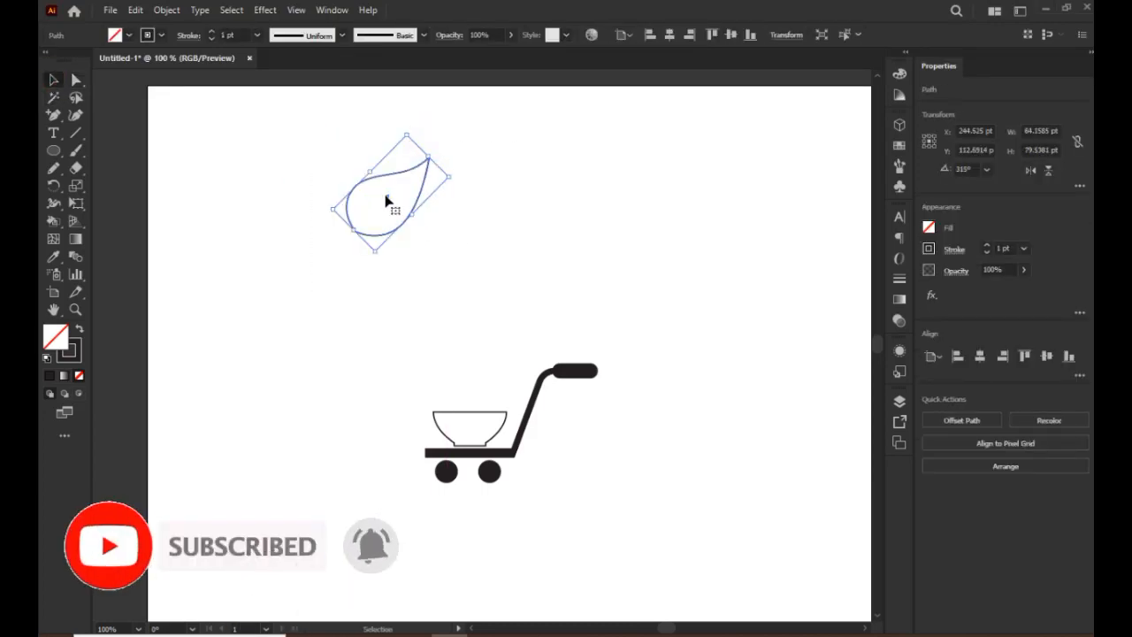
drag(389, 203, 458, 256)
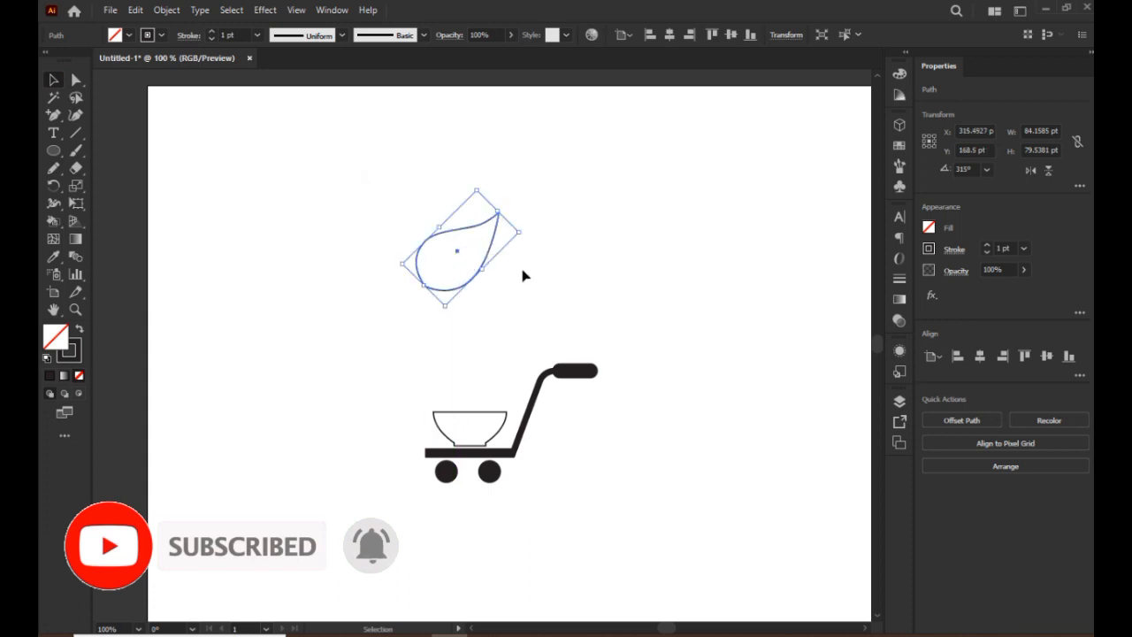
Make a mirrored copy of the leaf and place it to the left of the original, base to base.
right_click(455, 279)
mouse_move(495, 528)
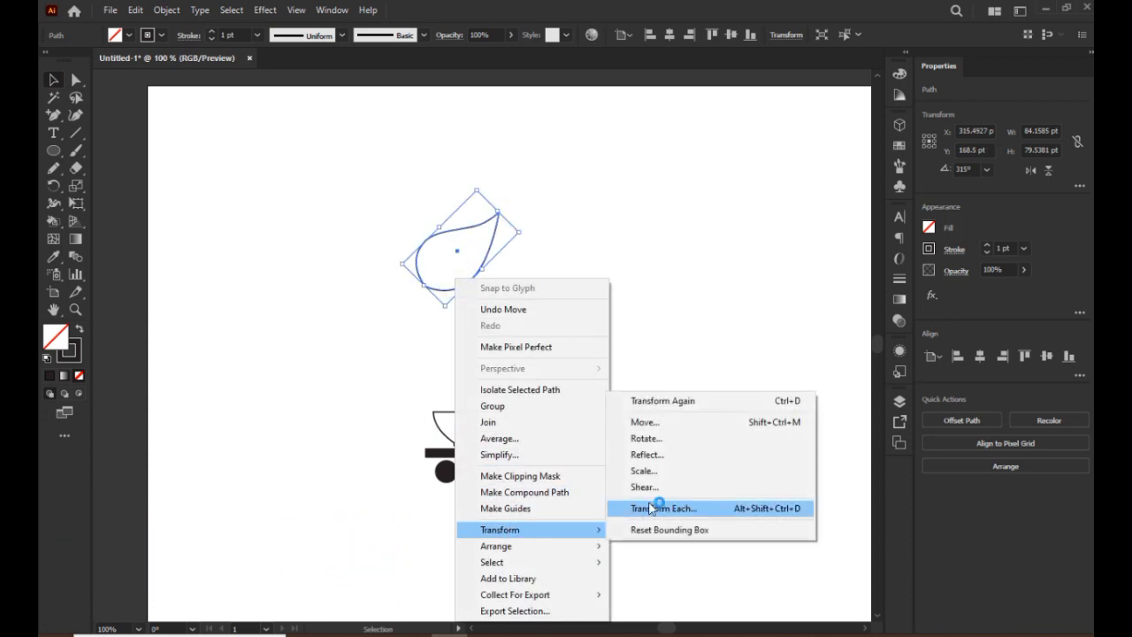
click(677, 453)
click(494, 417)
drag(457, 255, 370, 255)
click(409, 326)
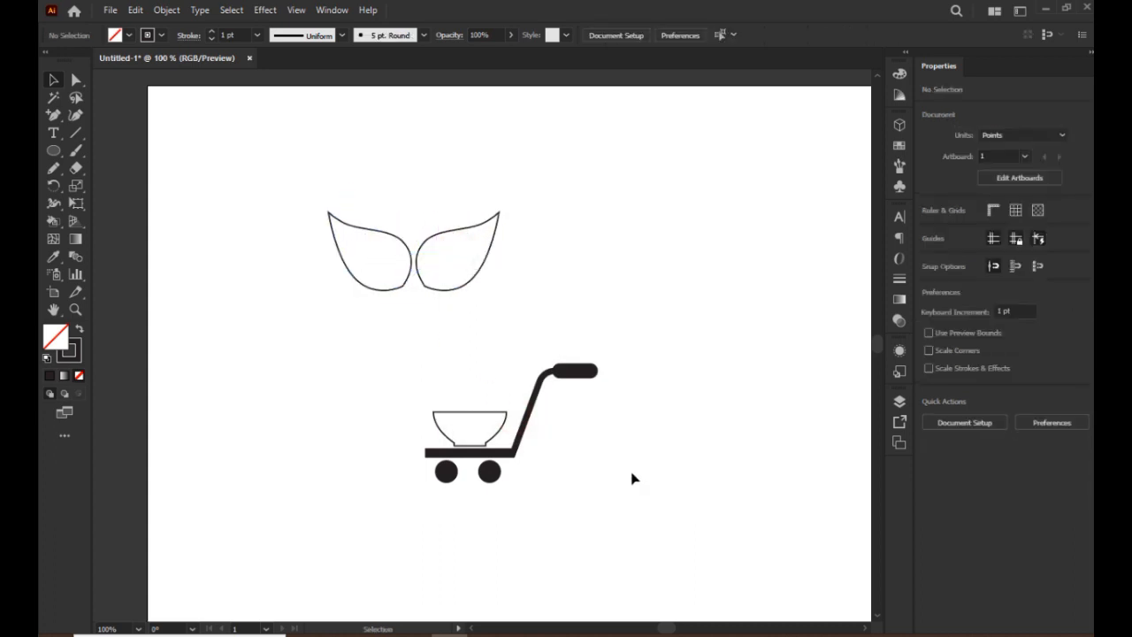
Draw a square about 60.75 pt wide left of the cart and swap its fill and stroke for a solid black fill.
drag(53, 148, 114, 146)
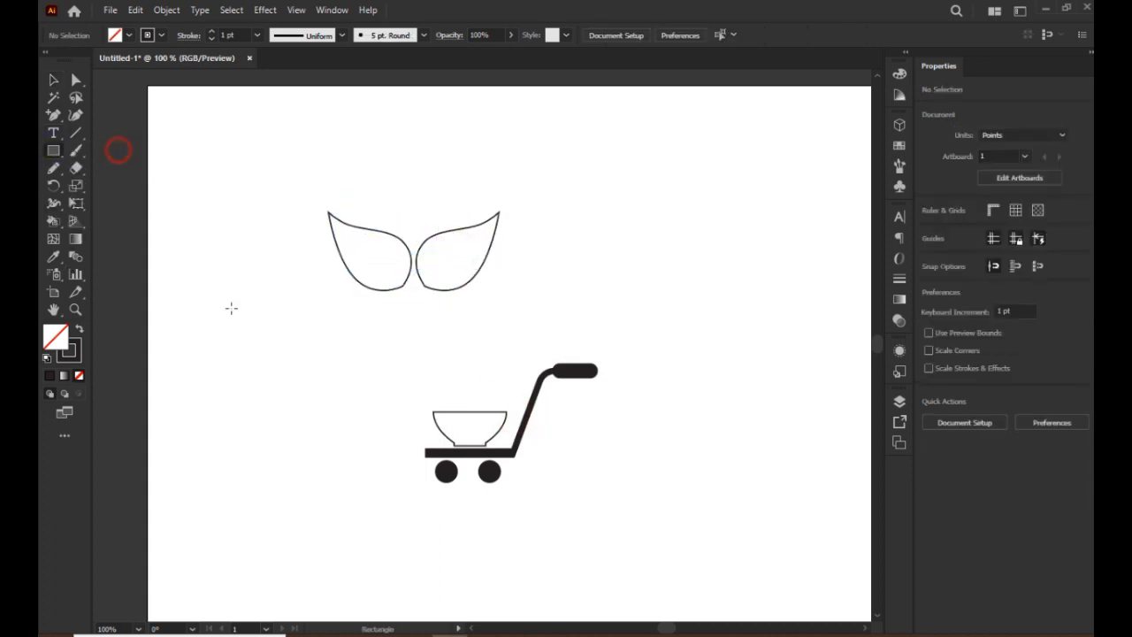
mouse_move(263, 363)
mouse_down()
mouse_move(299, 422)
mouse_move(324, 424)
mouse_up()
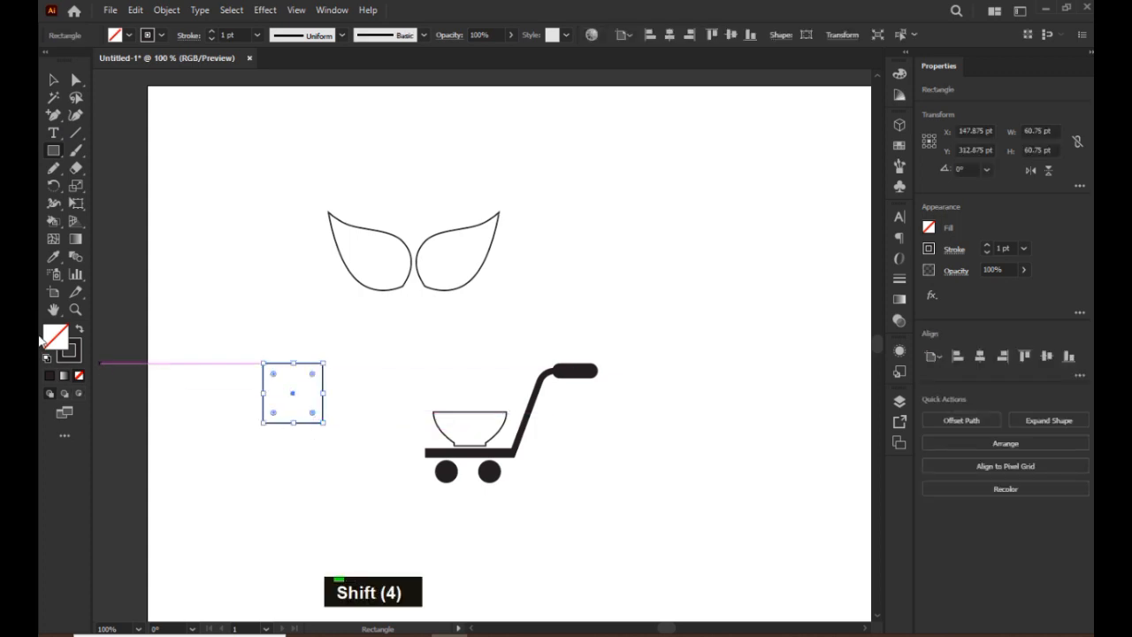
click(78, 328)
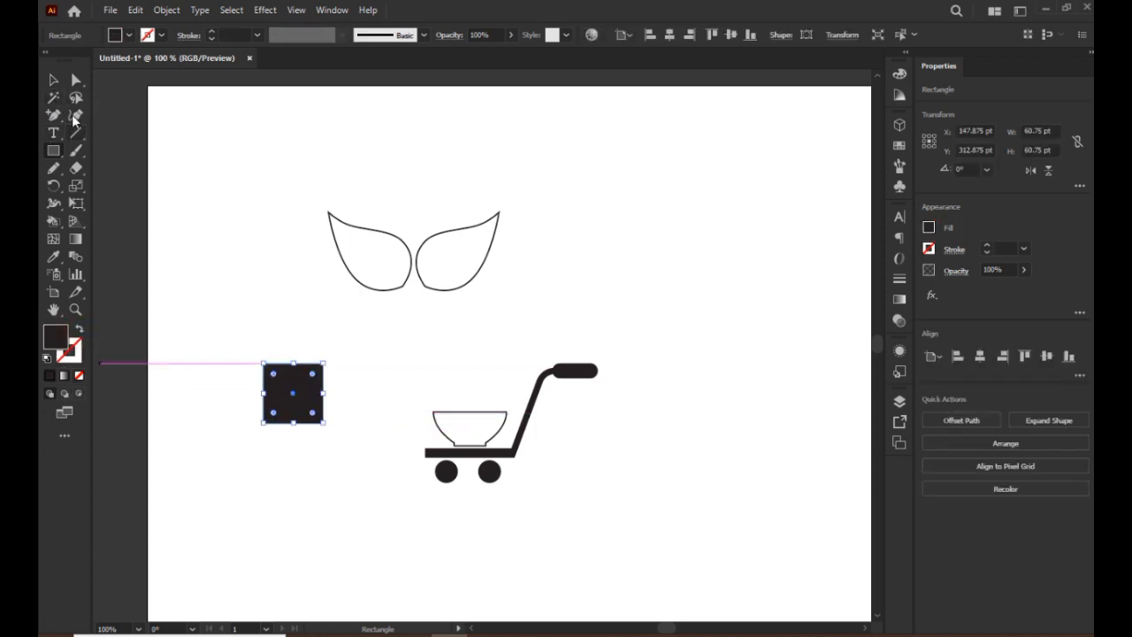
Scale the black square's top edge slightly narrower to form a tapered block.
click(76, 79)
drag(368, 381, 368, 380)
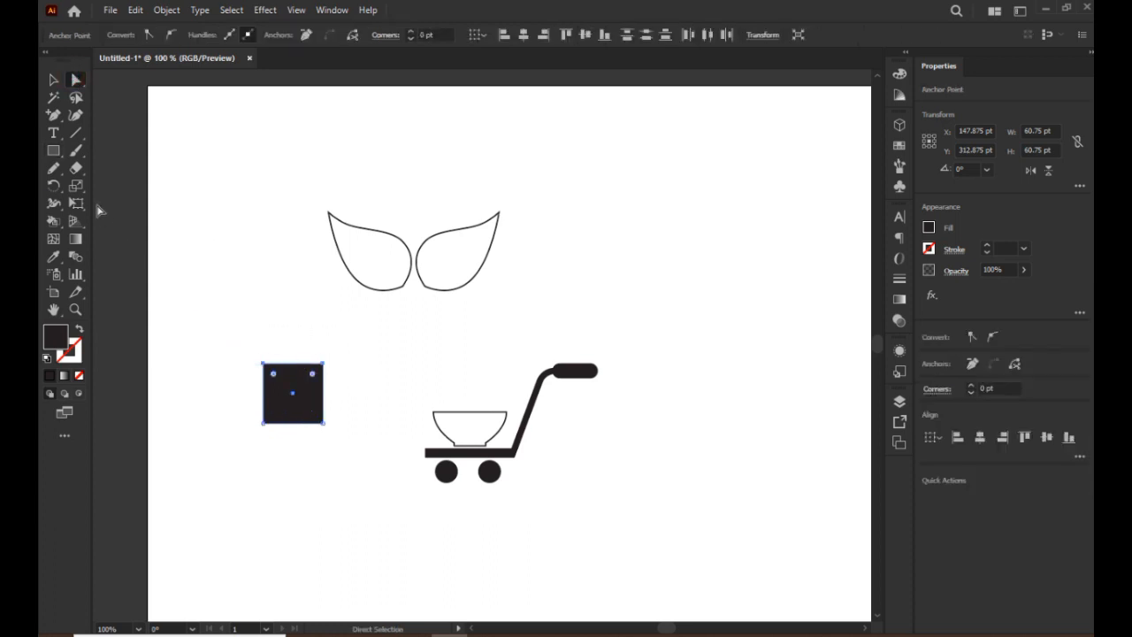
click(76, 186)
drag(263, 363, 268, 365)
click(53, 80)
click(192, 205)
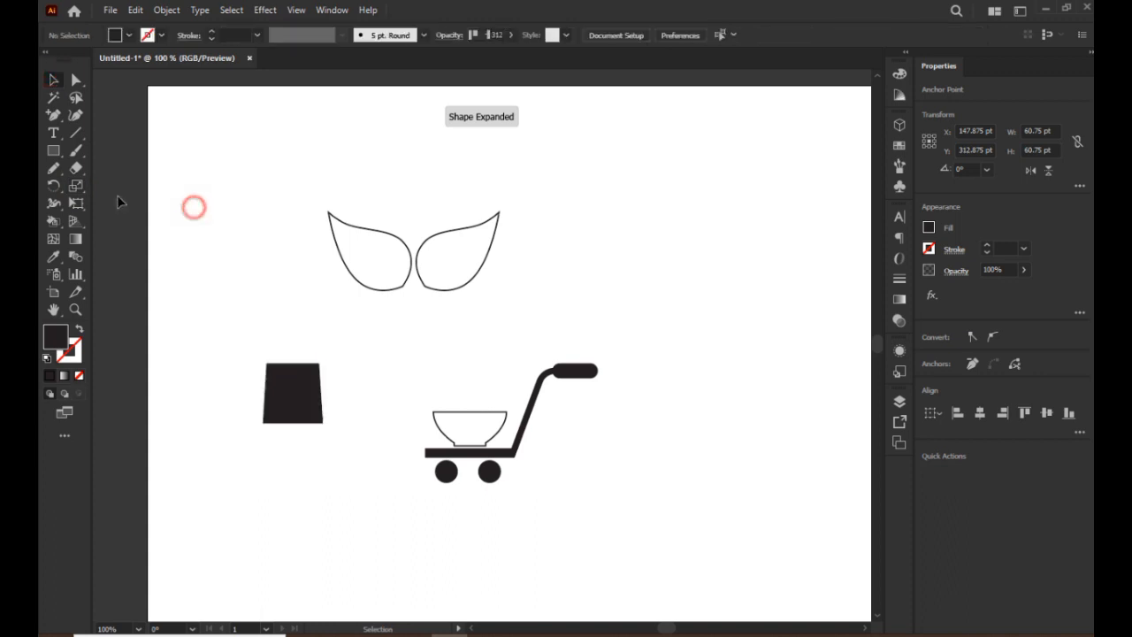
Draw a yellow vertical stripe about 9.5 by 47 pt from the tapered block's upper-left corner.
click(56, 149)
click(899, 145)
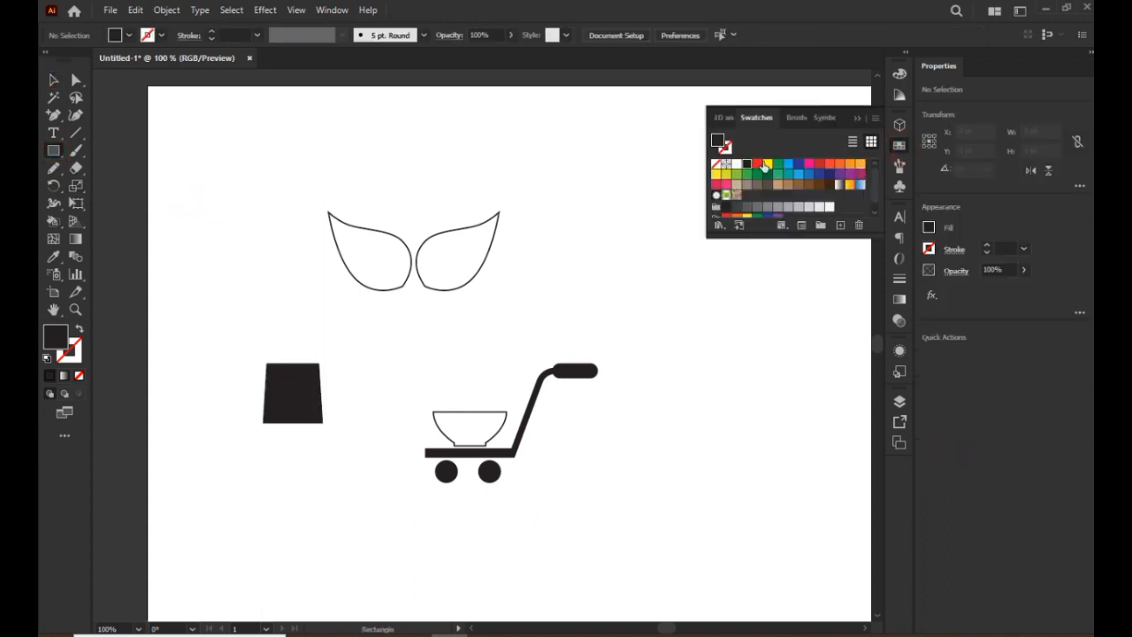
click(765, 165)
scroll(278, 379, up, 3)
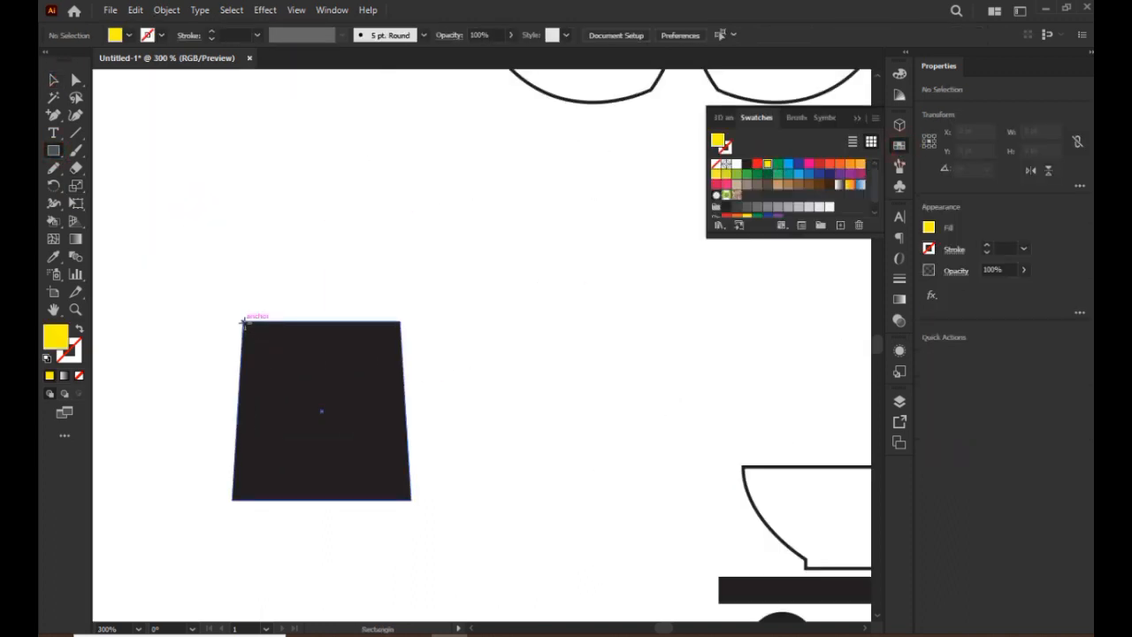
drag(244, 321, 271, 459)
Duplicate the yellow stripe sideways and repeat the copy until six adjoining stripes span the tapered block.
scroll(259, 354, up, 2)
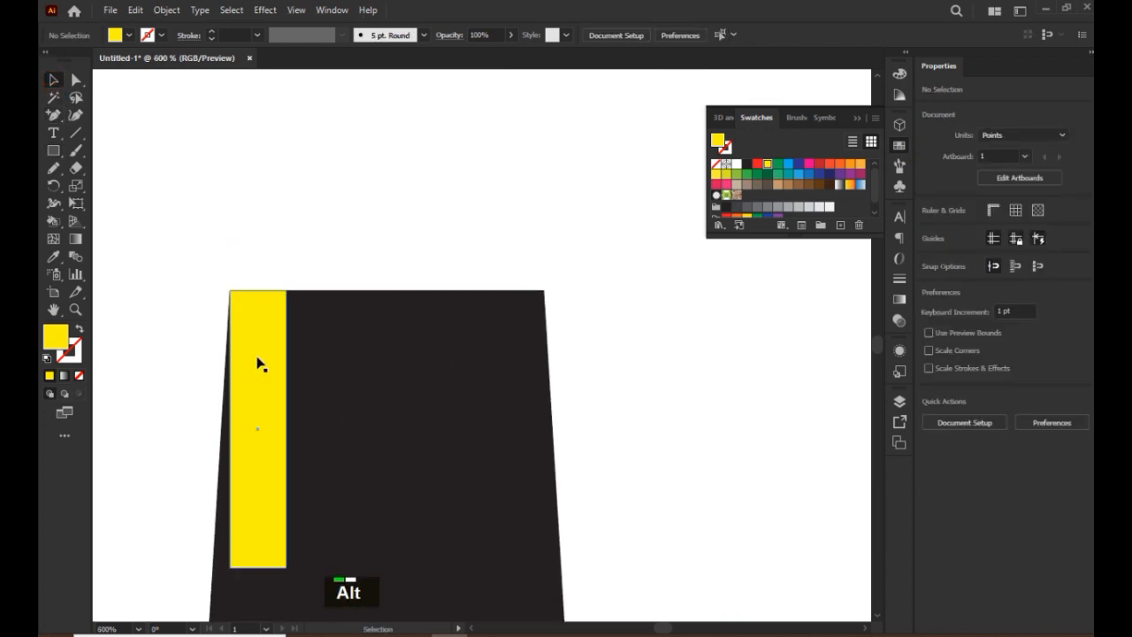
drag(260, 362, 309, 376)
key(ctrl)
key(ctrl+d)
key(ctrl+d)
key(ctrl+d)
key(ctrl+d)
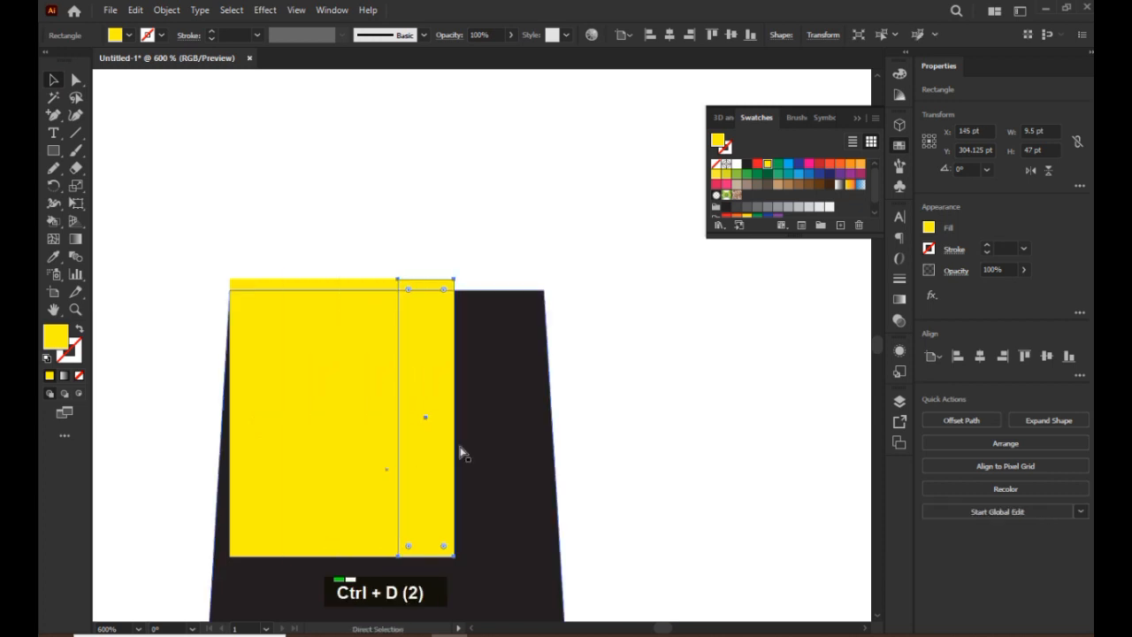
click(669, 495)
key(space)
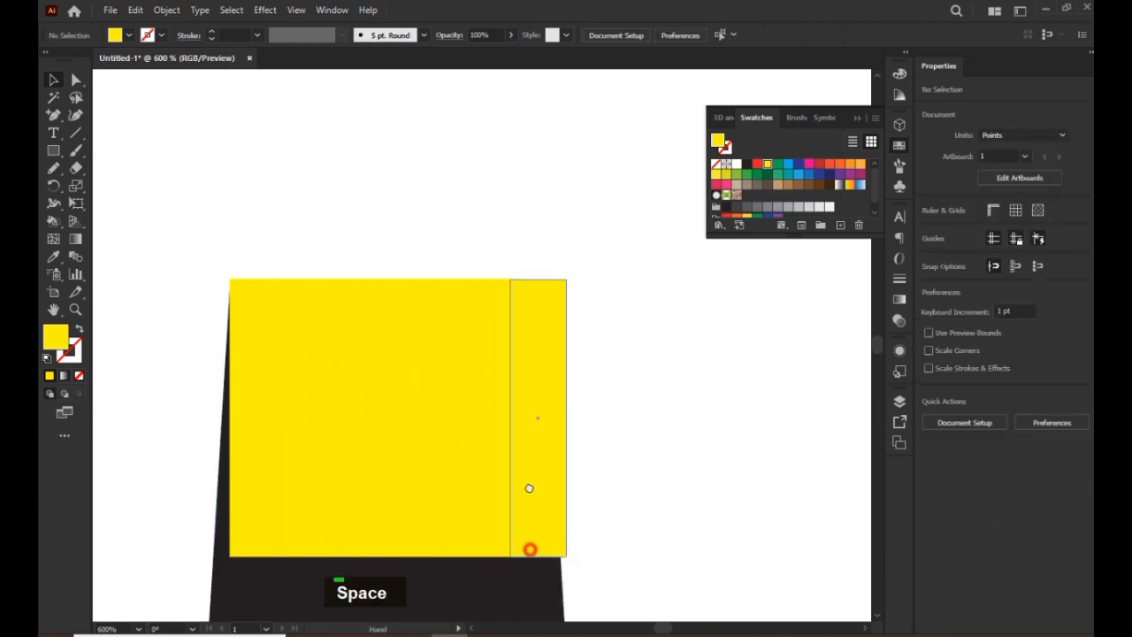
drag(527, 548, 517, 436)
click(487, 492)
drag(557, 358, 578, 356)
key(ctrl+z)
click(497, 490)
click(631, 399)
Delete the second, fourth and sixth yellow stripes to leave three evenly spaced ones.
click(533, 345)
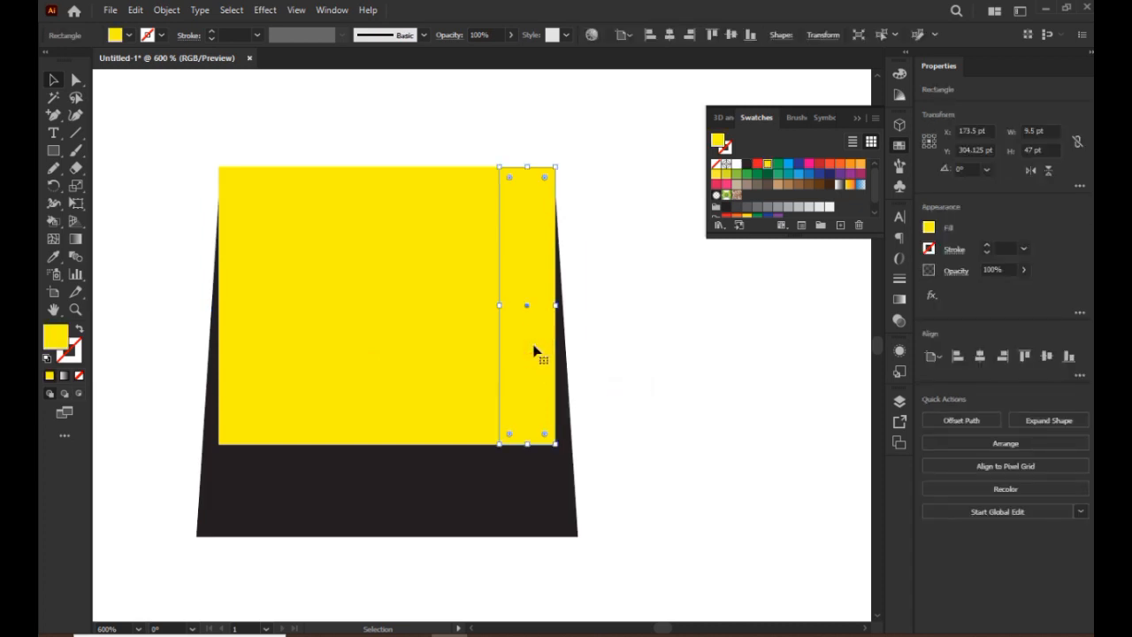
key(Delete)
click(404, 354)
key(Delete)
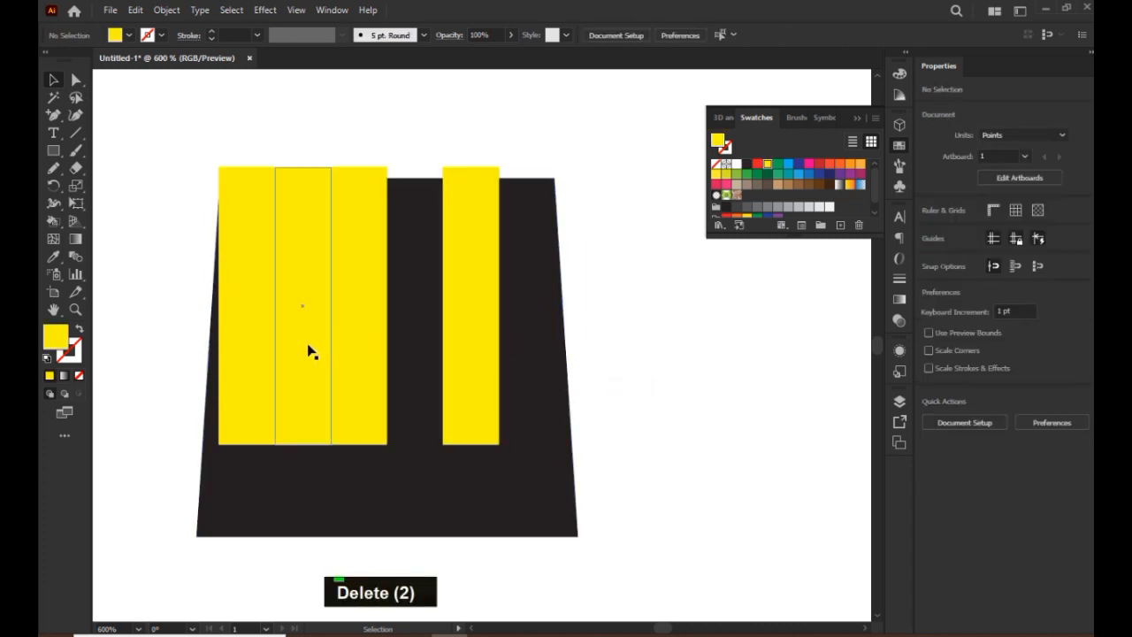
click(309, 351)
key(Delete)
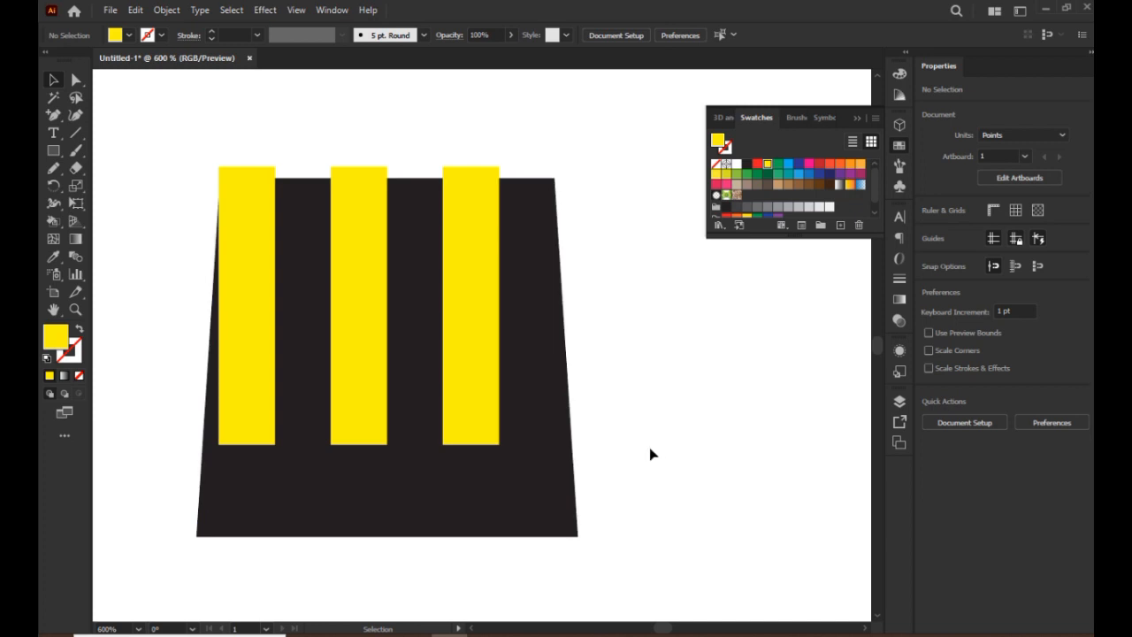
Shift the black tapered block left by 4.25 pt and a further 1 pt nudge to centre it behind the three stripes.
drag(545, 448, 523, 447)
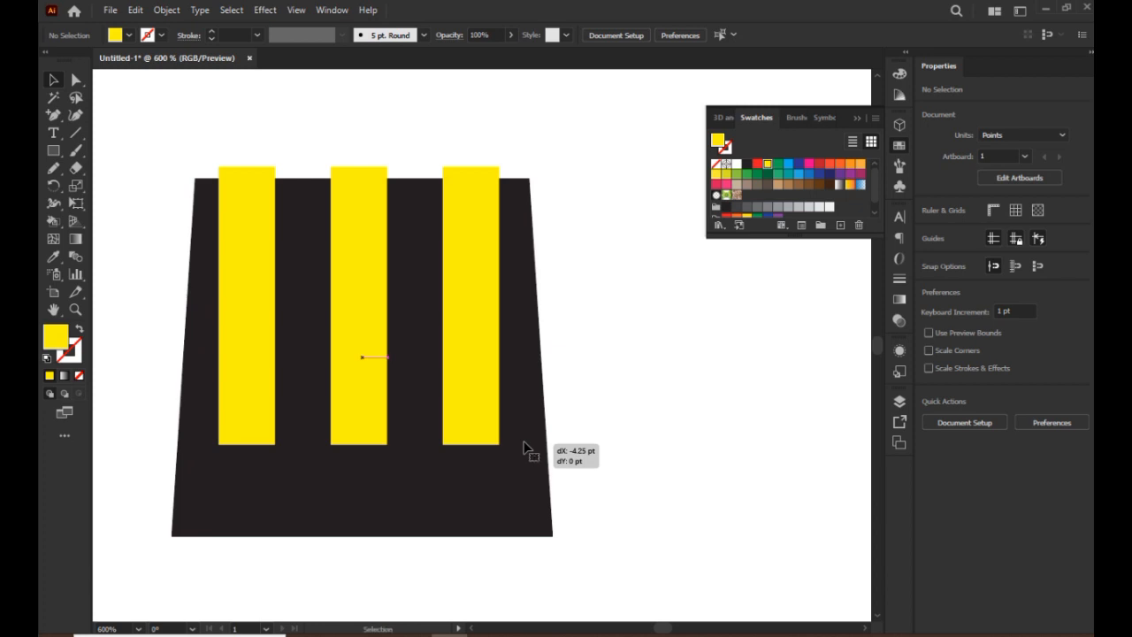
click(639, 472)
drag(177, 118, 576, 422)
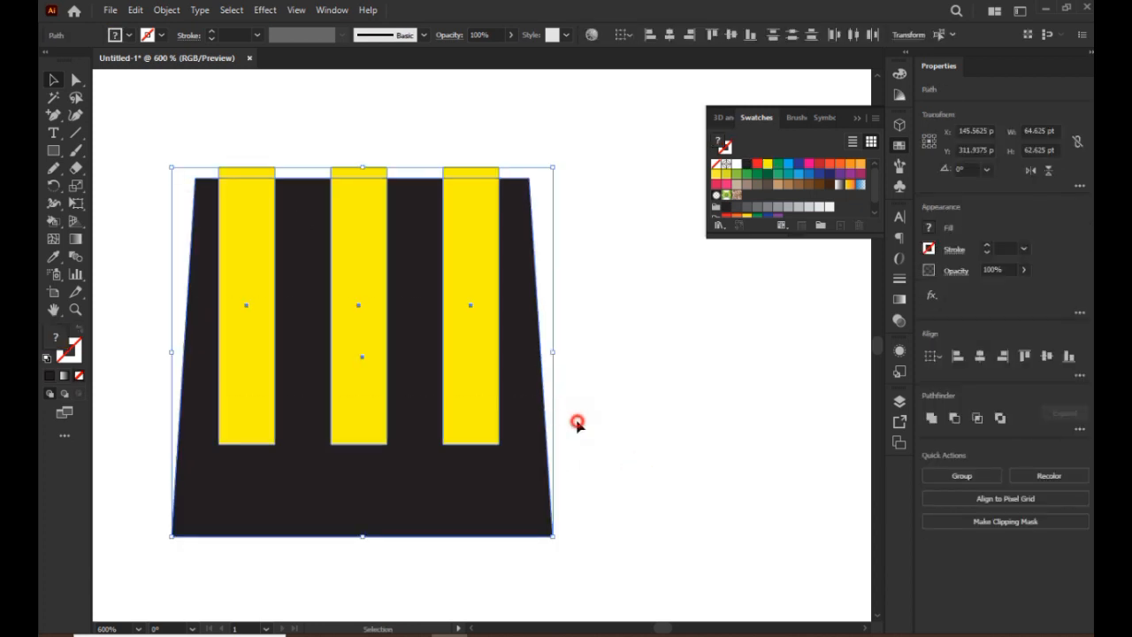
click(559, 428)
click(537, 435)
key(Left)
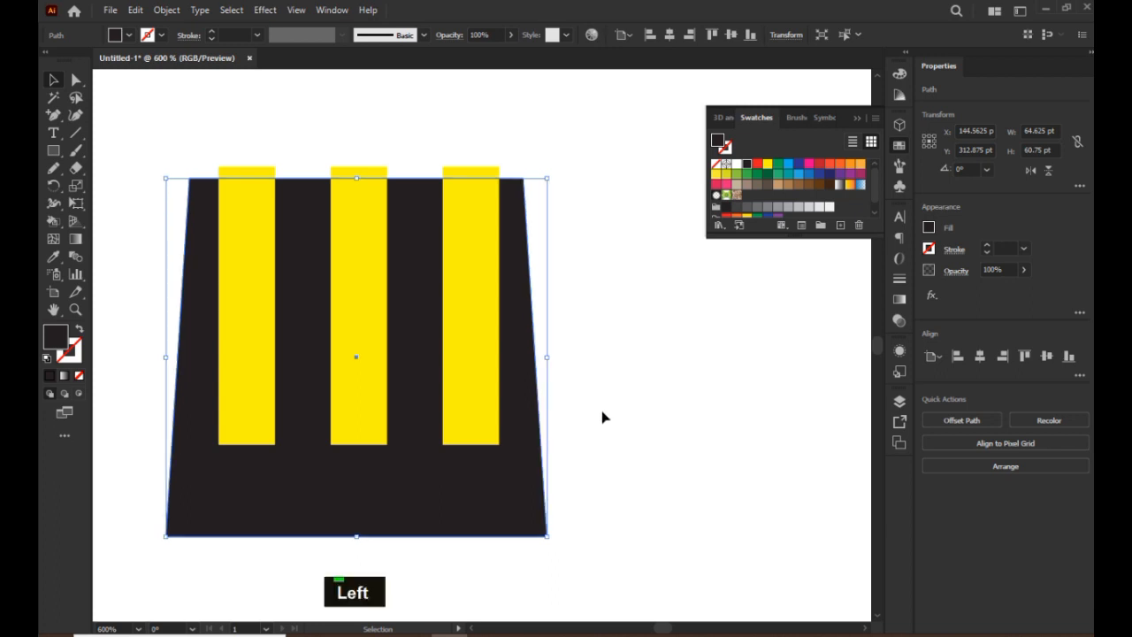
Subtract the three yellow stripes from the black tapered block to cut out the fork's tines.
drag(647, 316, 237, 490)
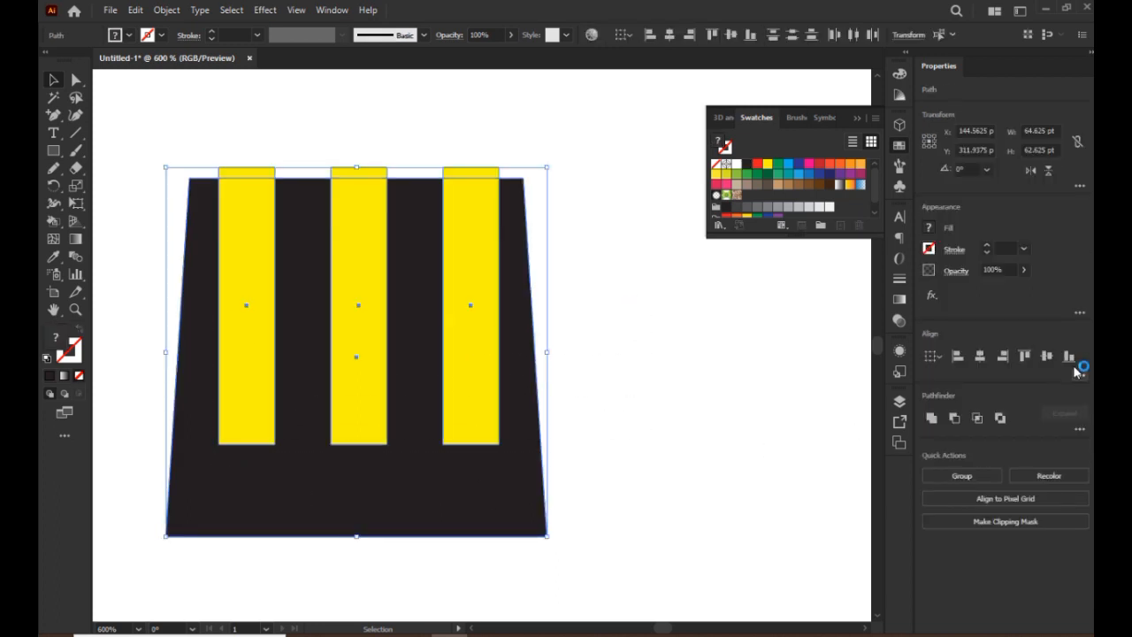
click(955, 418)
click(611, 521)
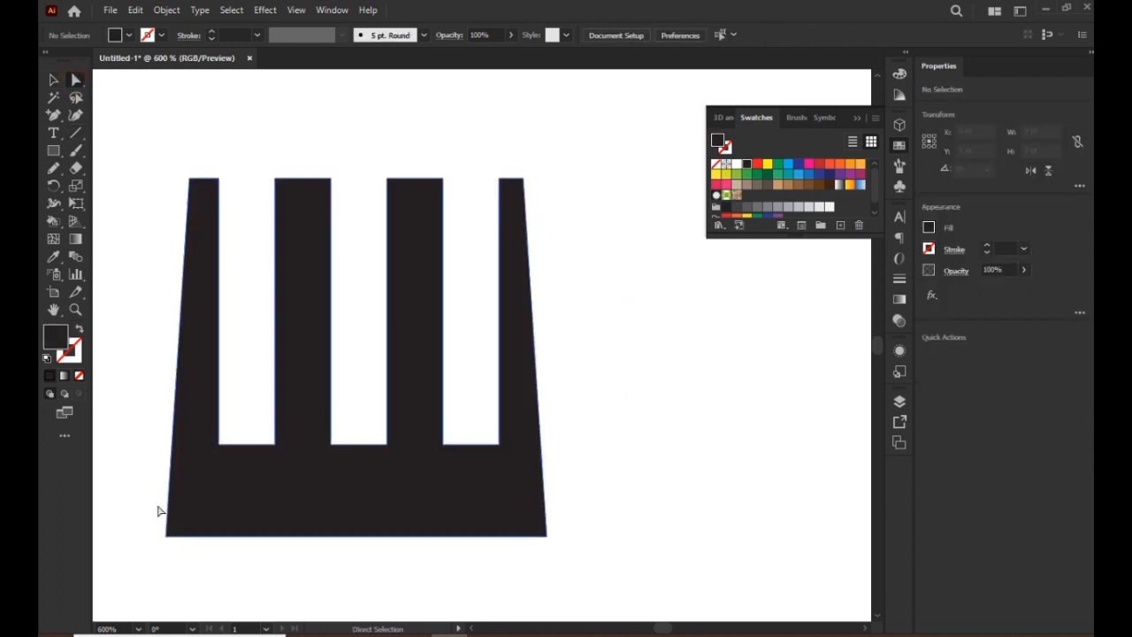
Round the fork head's two lower outer corners.
drag(149, 518, 495, 397)
click(610, 515)
scroll(550, 520, down, 3)
drag(550, 515, 500, 379)
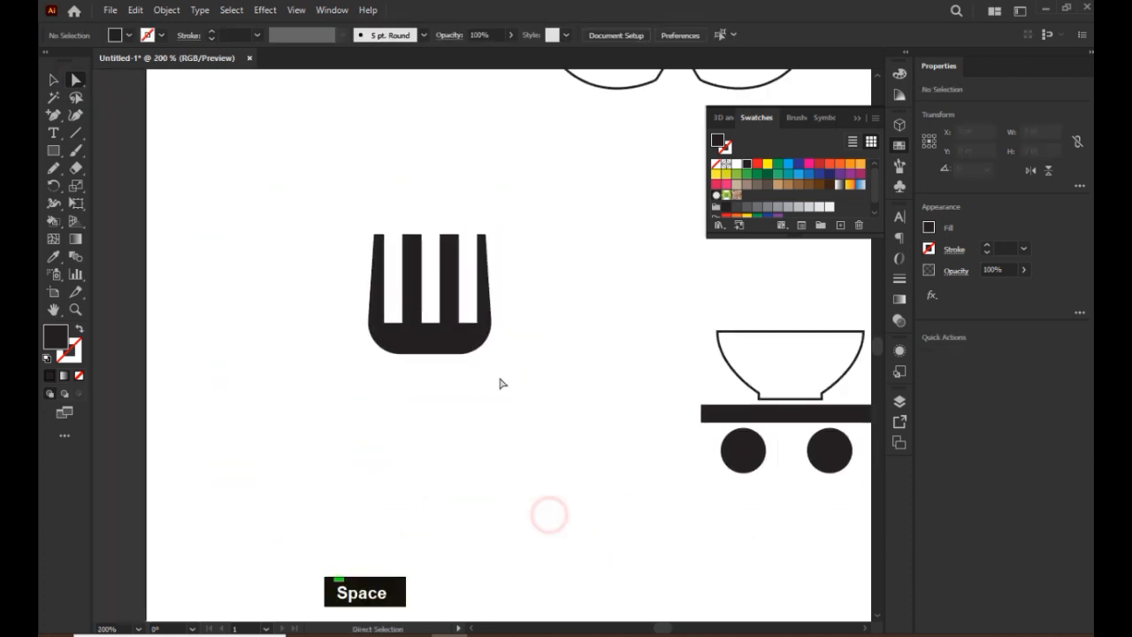
scroll(501, 380, down, 2)
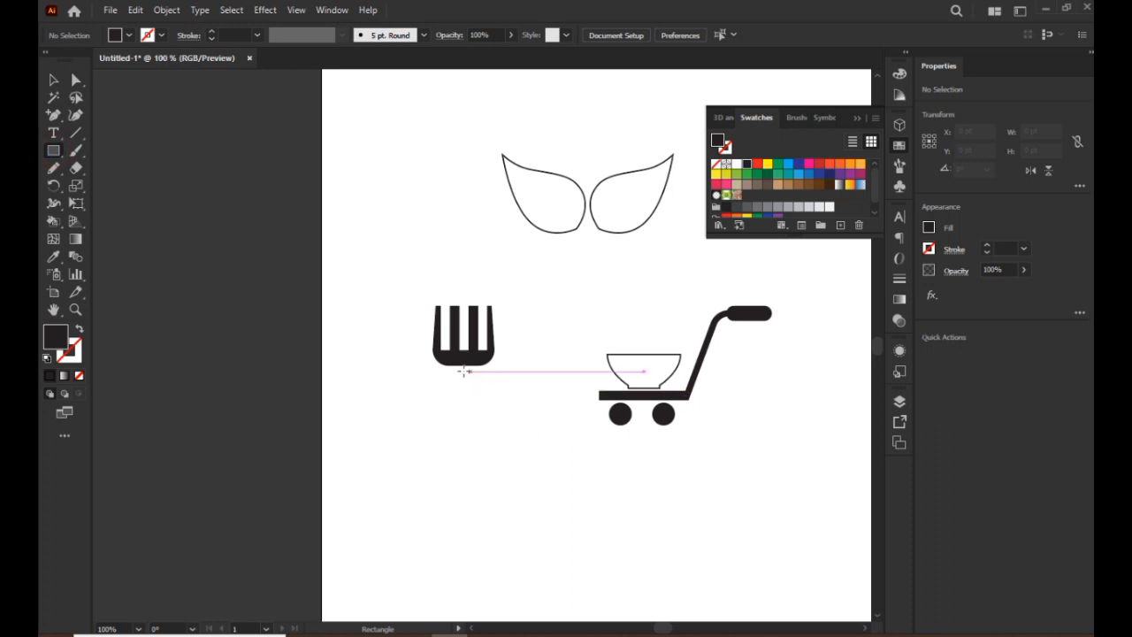
Draw a short neck rectangle about 7.65 by 12.9 pt beneath the fork head and place a duplicate directly below it.
drag(462, 365, 442, 417)
scroll(468, 370, up, 5)
click(445, 453)
mouse_move(435, 408)
mouse_down()
mouse_move(437, 482)
mouse_move(440, 391)
mouse_up()
scroll(437, 483, down, 3)
scroll(438, 384, up, 3)
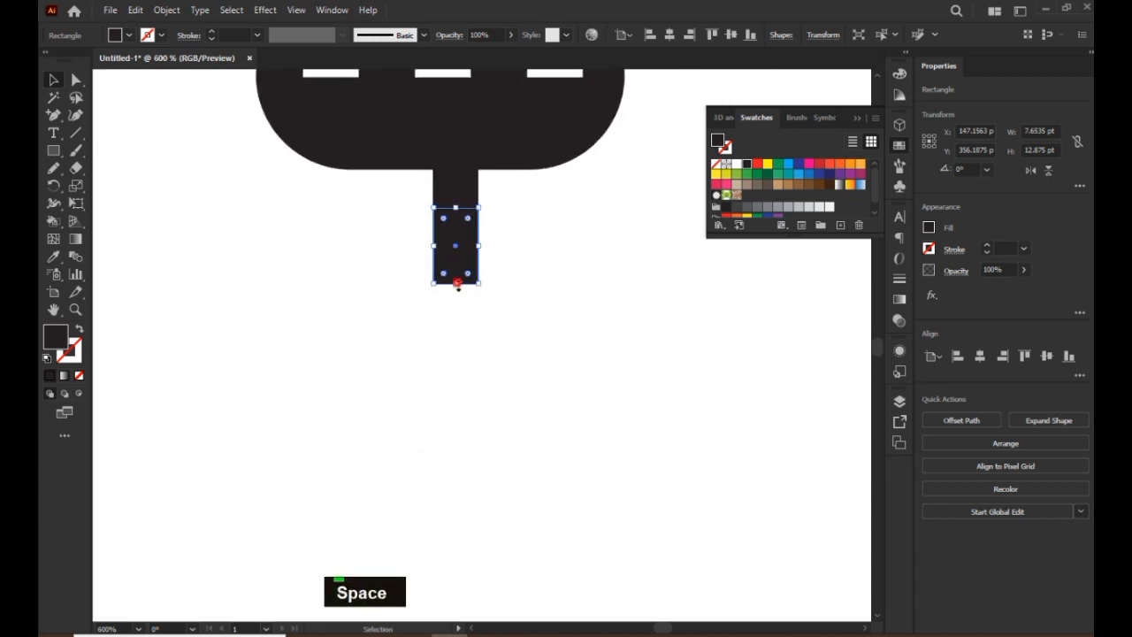
Stretch the lower rectangle downward into a fork handle about 67.4 pt long.
drag(457, 283, 457, 592)
scroll(450, 467, down, 3)
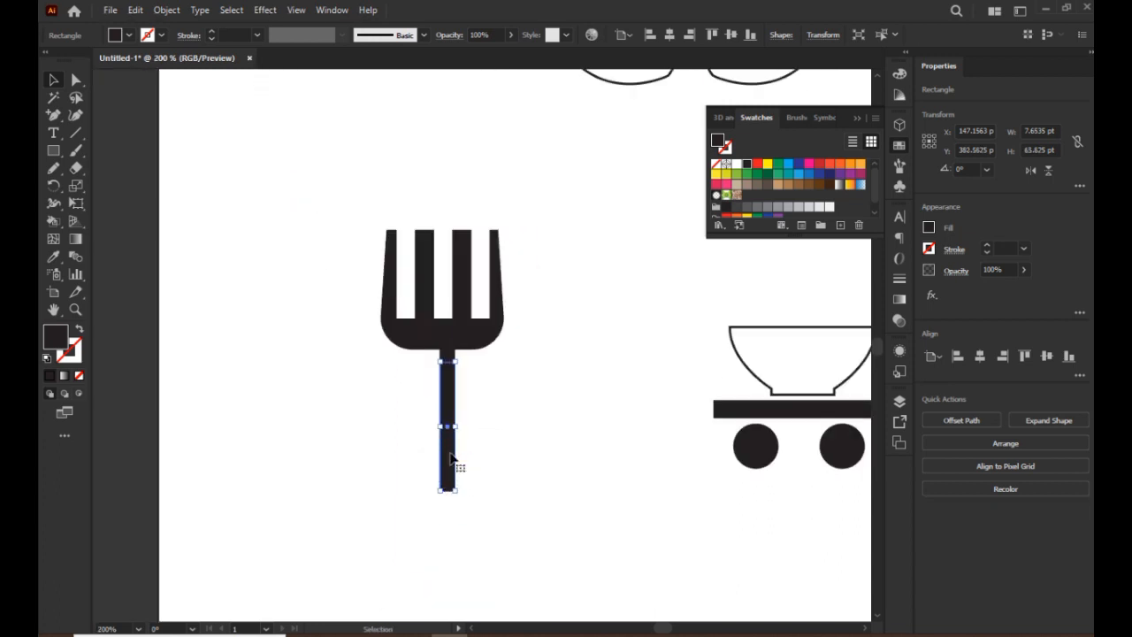
scroll(457, 468, up, 4)
drag(452, 475, 451, 255)
drag(451, 376, 450, 551)
scroll(453, 399, down, 2)
Widen the fork handle to about 11.7 pt and round its ends with a radius of about 5.34 pt.
drag(460, 325, 466, 324)
drag(440, 203, 443, 216)
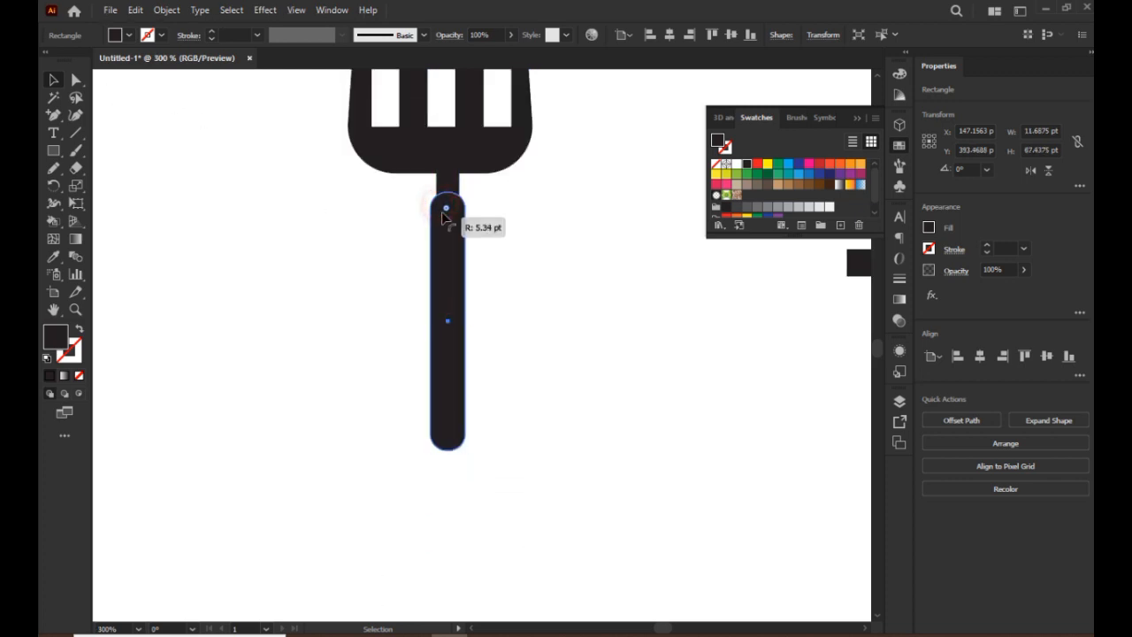
click(195, 192)
scroll(380, 258, down, 3)
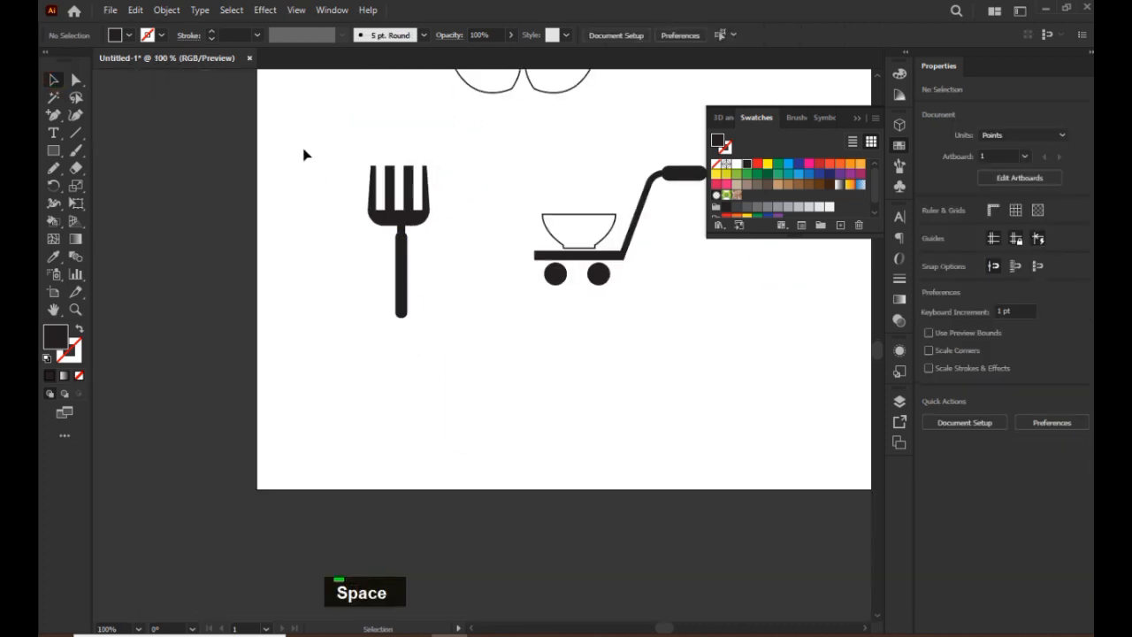
Group the fork's neck and handle, and centre them horizontally with the fork head.
click(449, 397)
scroll(422, 259, up, 3)
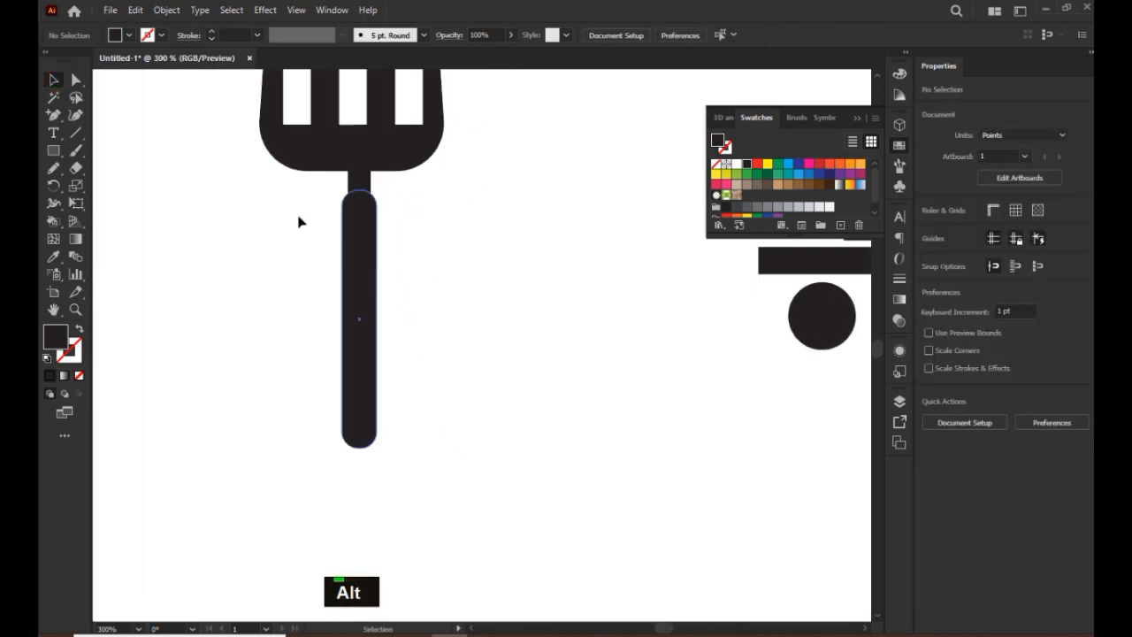
drag(286, 194, 415, 331)
key(ctrl+g)
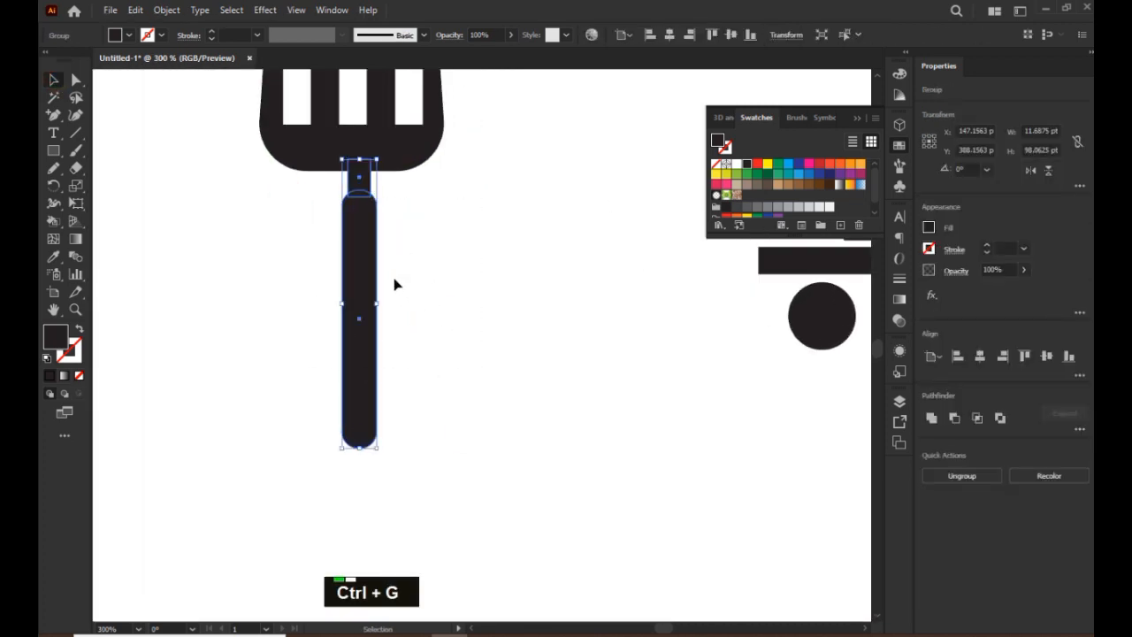
shift+click(392, 151)
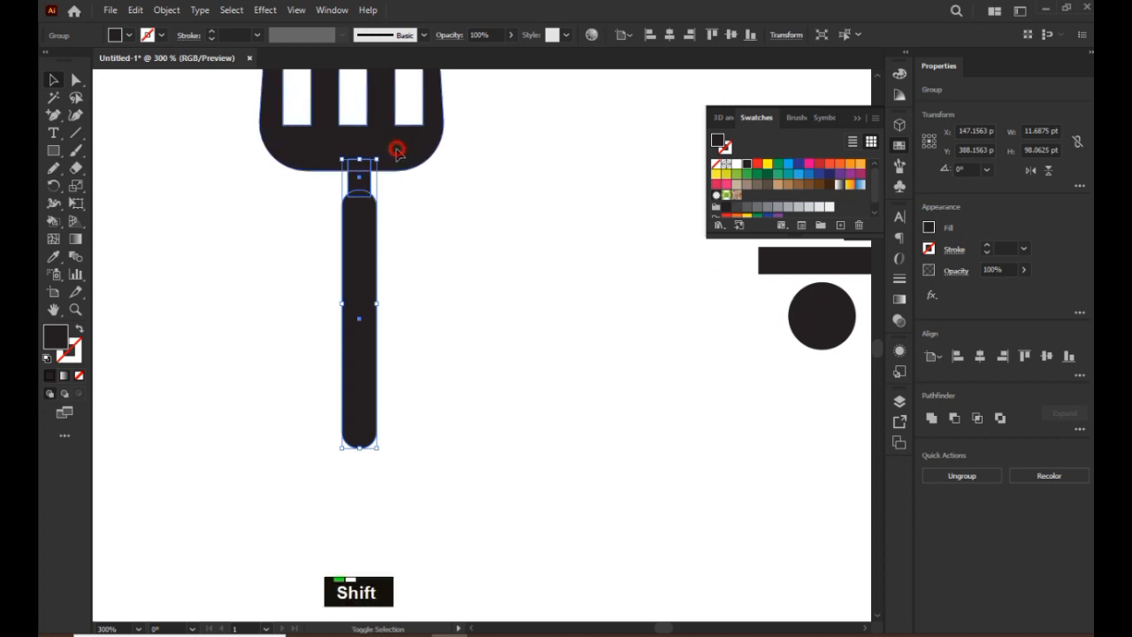
click(665, 35)
click(536, 336)
Scale the whole fork down to about 35 by 86.8 pt and group its parts.
scroll(508, 318, down, 2)
drag(563, 197, 510, 301)
drag(282, 214, 485, 494)
drag(433, 462, 390, 363)
key(ctrl)
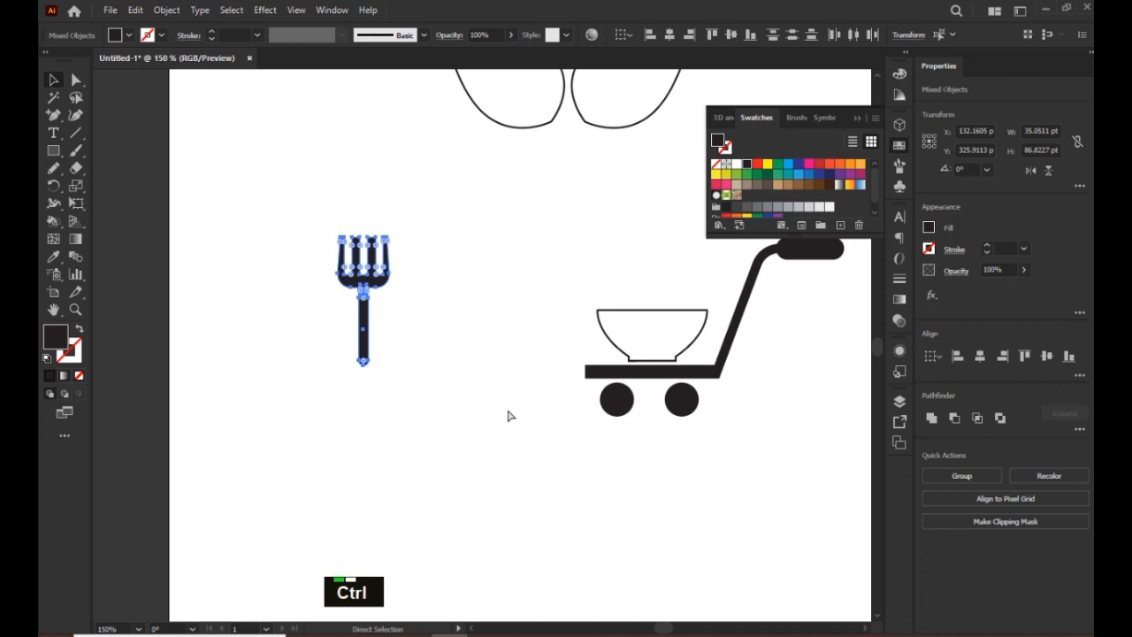
key(ctrl+g)
scroll(470, 290, down, 2)
drag(571, 217, 465, 356)
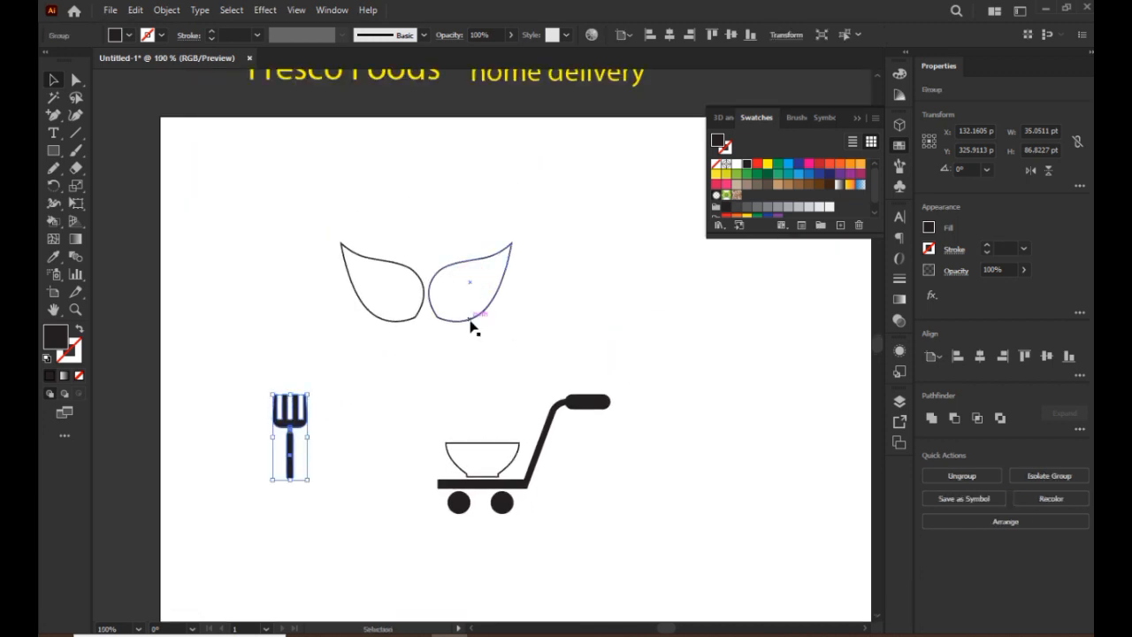
Turn the bowl's outline into a solid fill without a stroke and colour it bright blue.
click(471, 320)
click(478, 447)
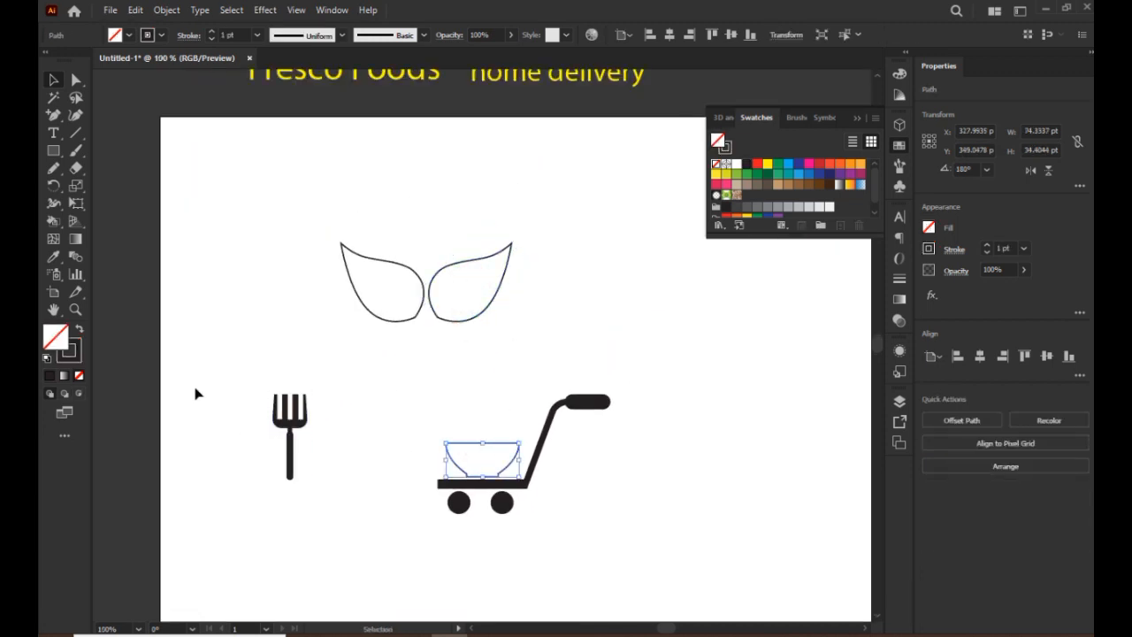
click(79, 328)
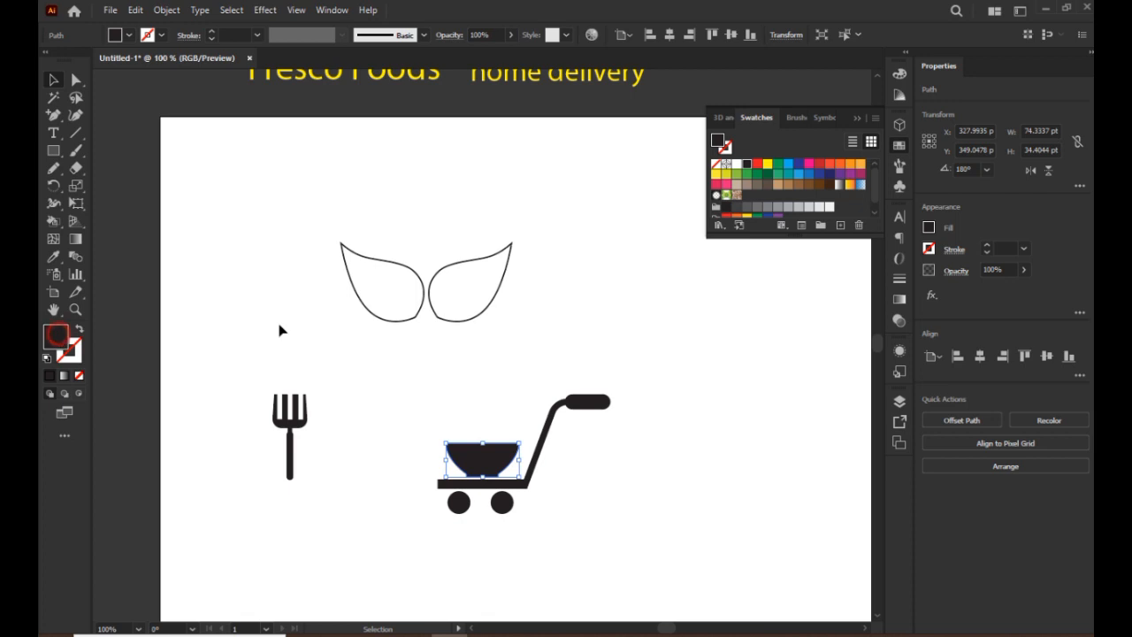
click(799, 175)
click(729, 381)
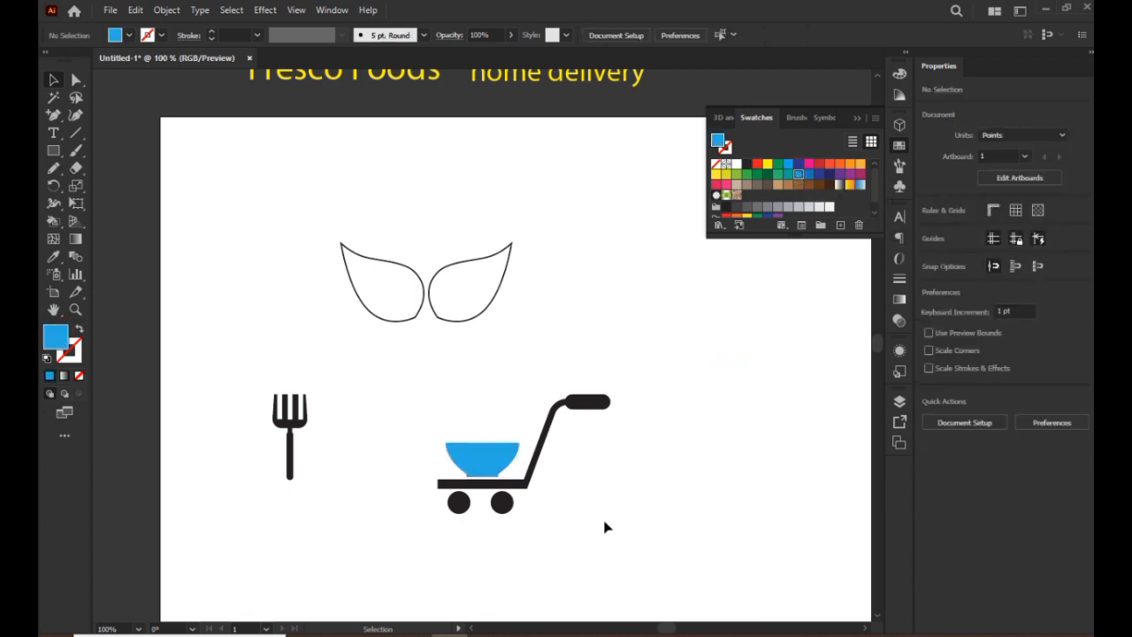
Fill the cart's rounded handle grip with the same bright blue as the bowl.
click(583, 407)
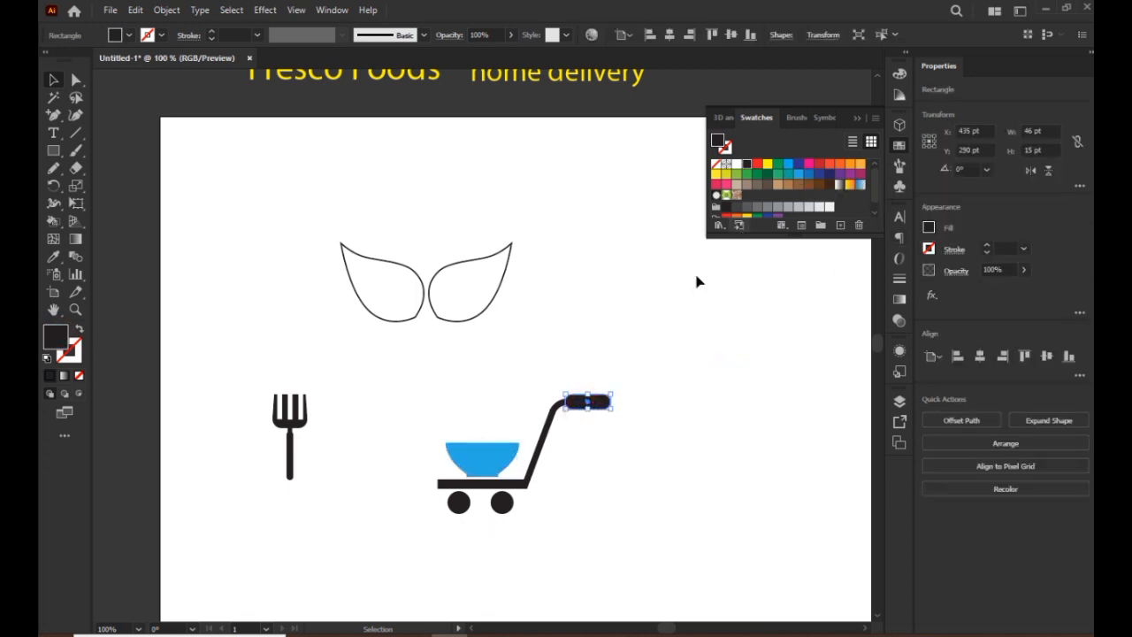
click(798, 175)
click(695, 469)
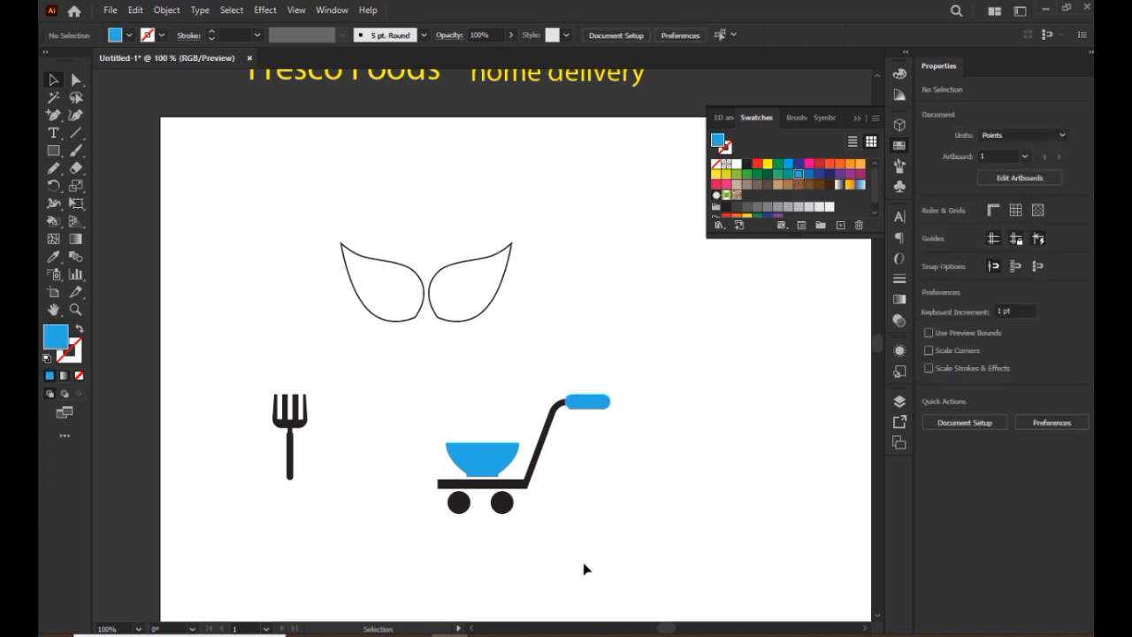
drag(533, 511, 535, 513)
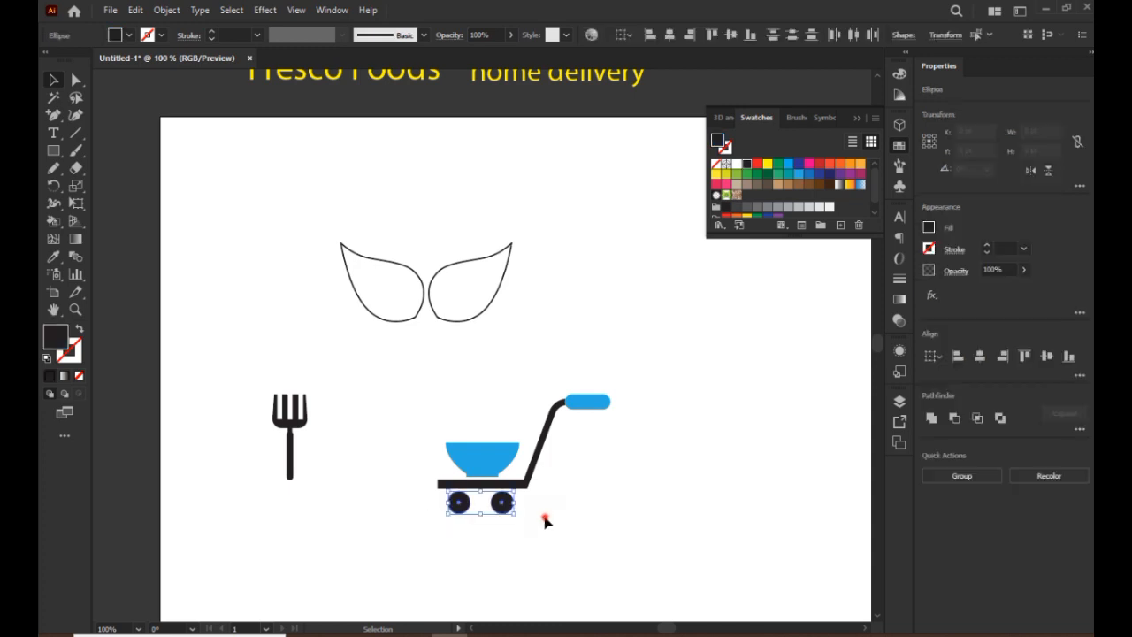
click(539, 502)
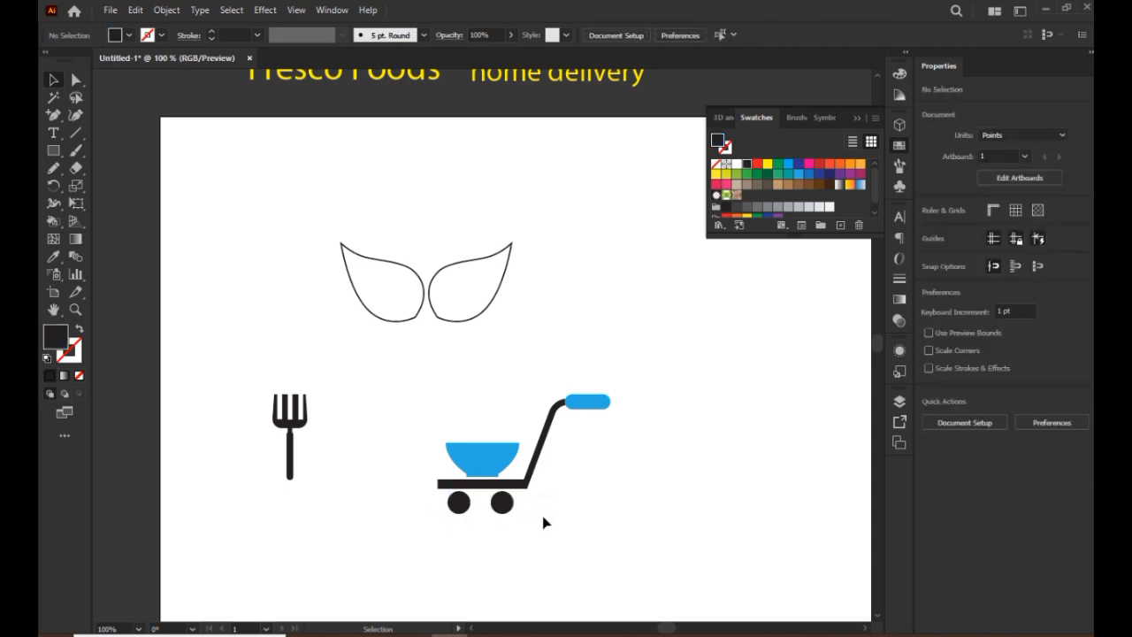
Fill both leaves with green 39B54A and remove their outlines.
drag(294, 218, 522, 343)
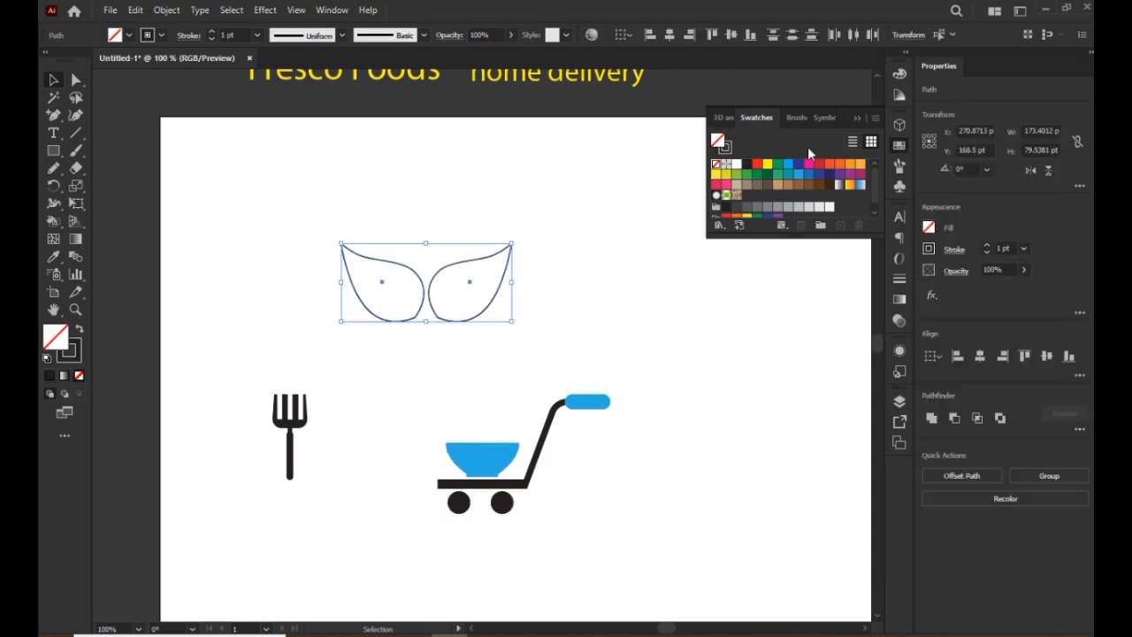
click(747, 174)
click(707, 373)
drag(186, 239, 560, 328)
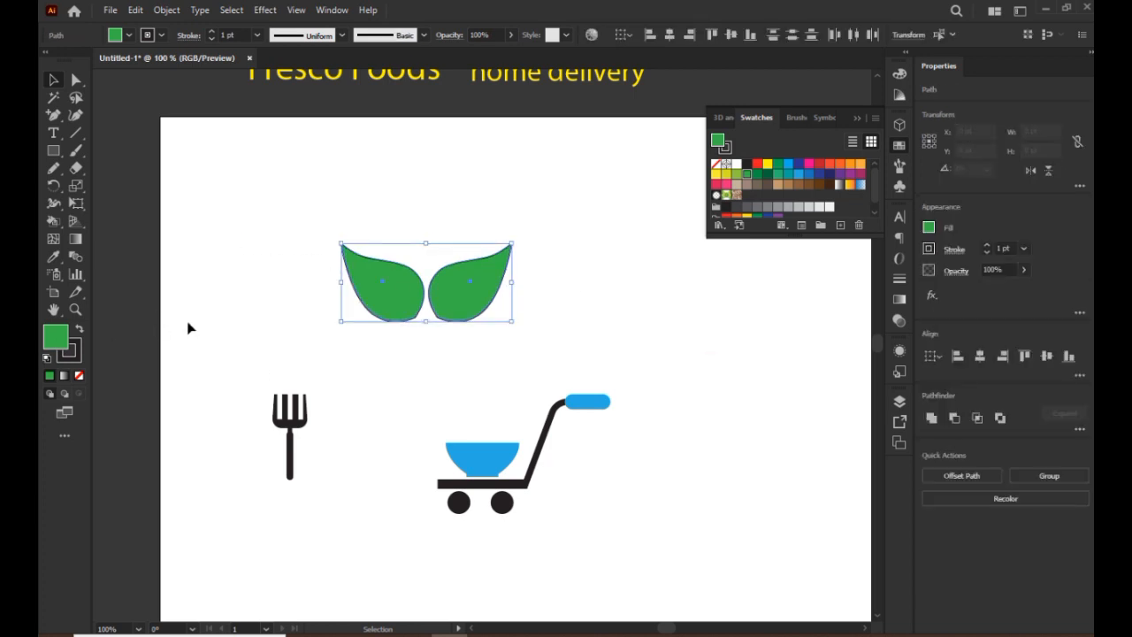
click(77, 354)
click(80, 376)
click(52, 332)
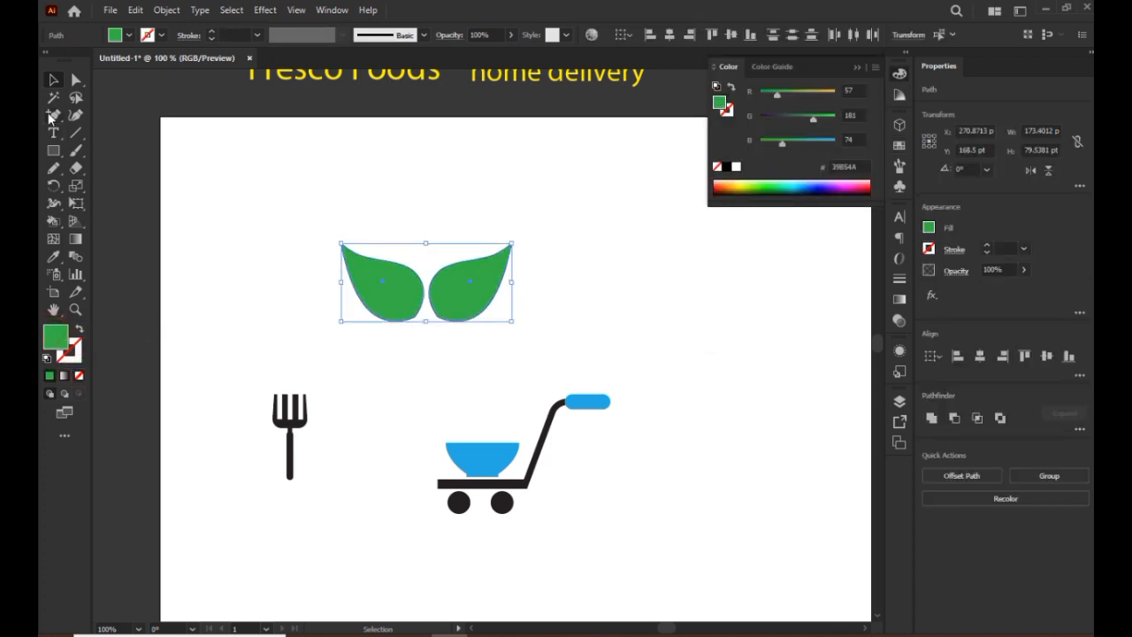
click(208, 300)
Place the fork on the right leaf, tilted 45° clockwise with its tines toward the leaf tip, and fill it white.
drag(251, 396, 480, 292)
drag(508, 235, 497, 259)
scroll(495, 307, up, 2)
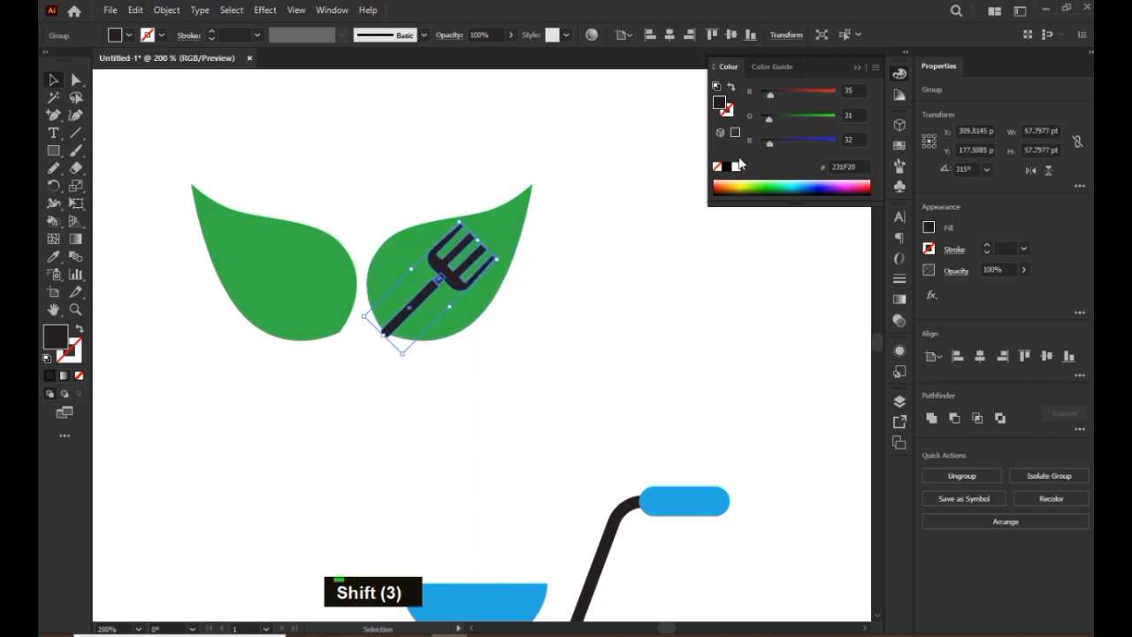
click(736, 165)
click(526, 339)
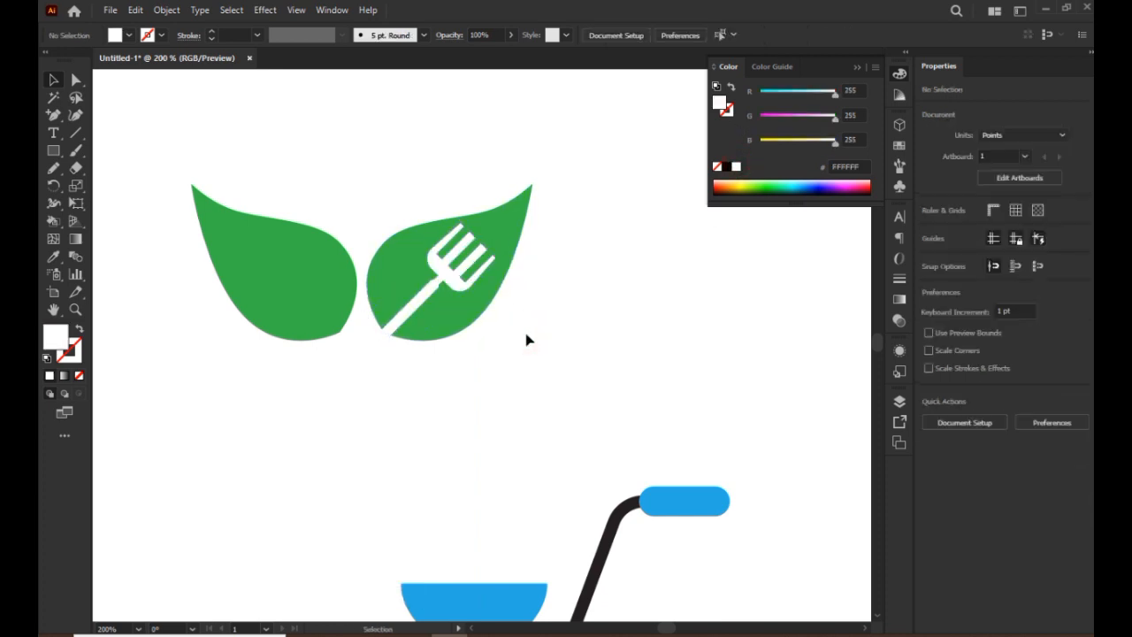
Draw a closed knife shape with the Pen tool beside the leaves, about 28.5 by 195.6 pt, filled pale yellow FFFF84 without a stroke.
scroll(526, 338, down, 2)
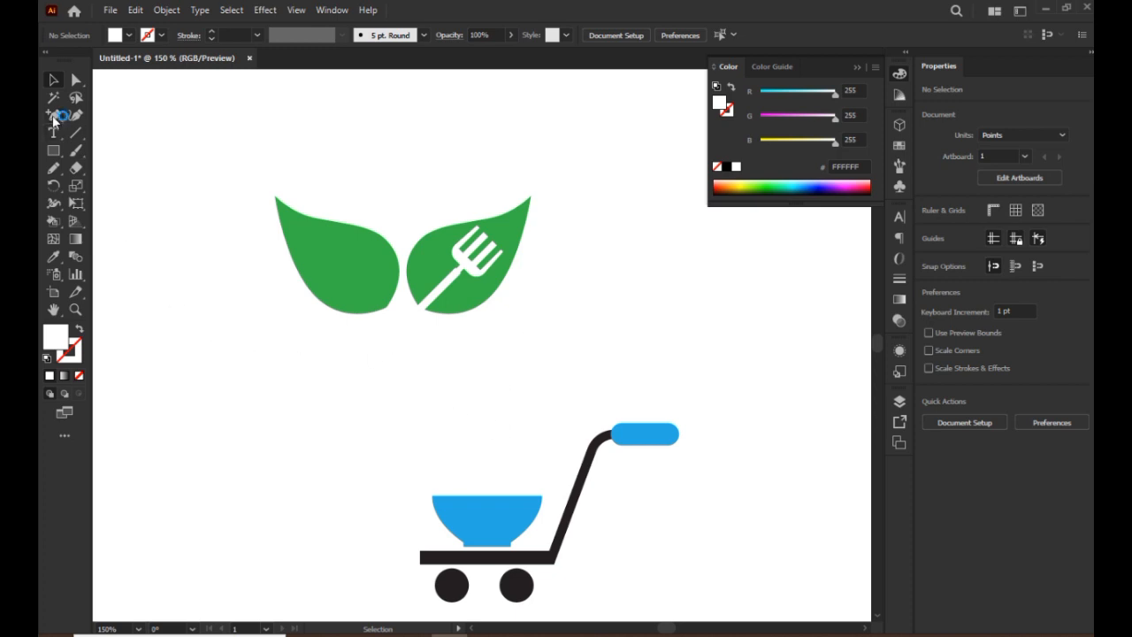
drag(55, 121, 103, 115)
key(space)
drag(400, 475, 474, 430)
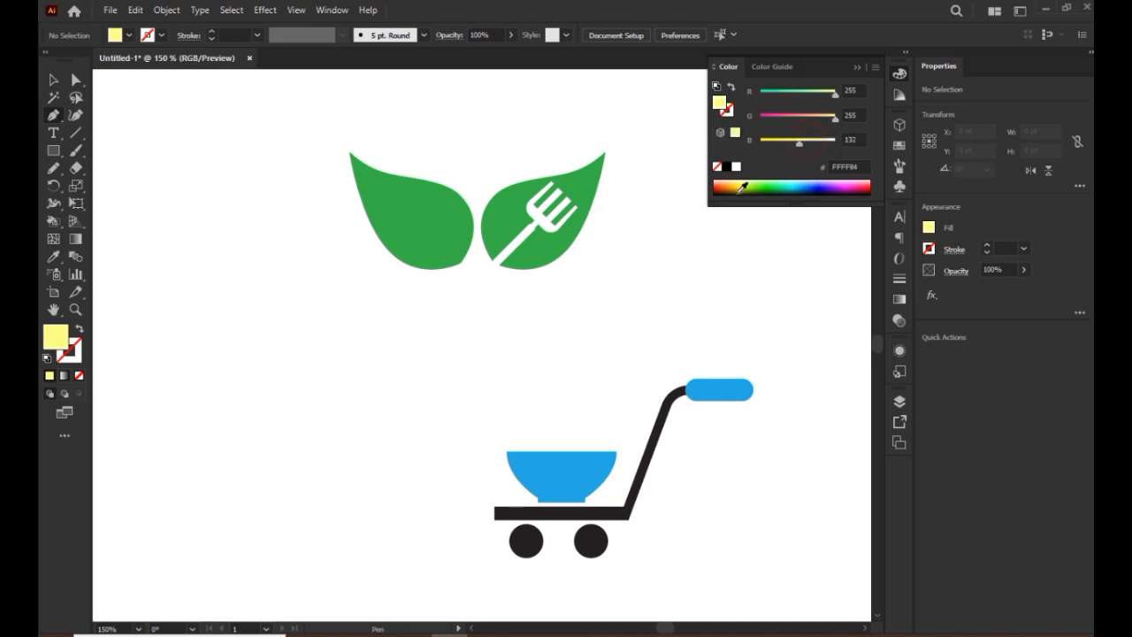
click(251, 557)
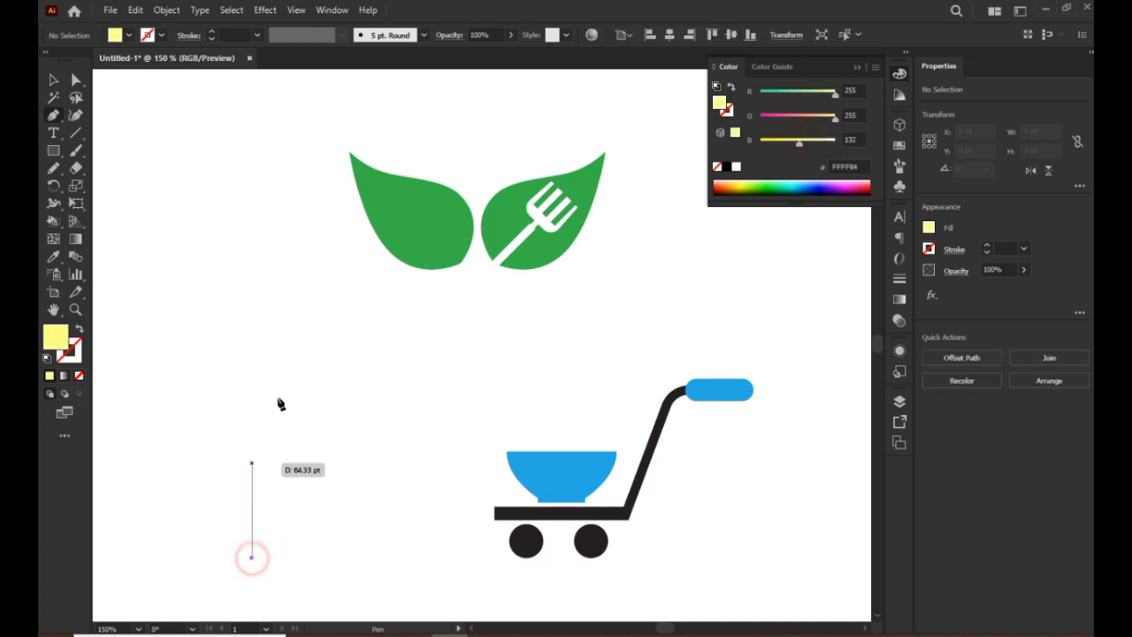
click(252, 268)
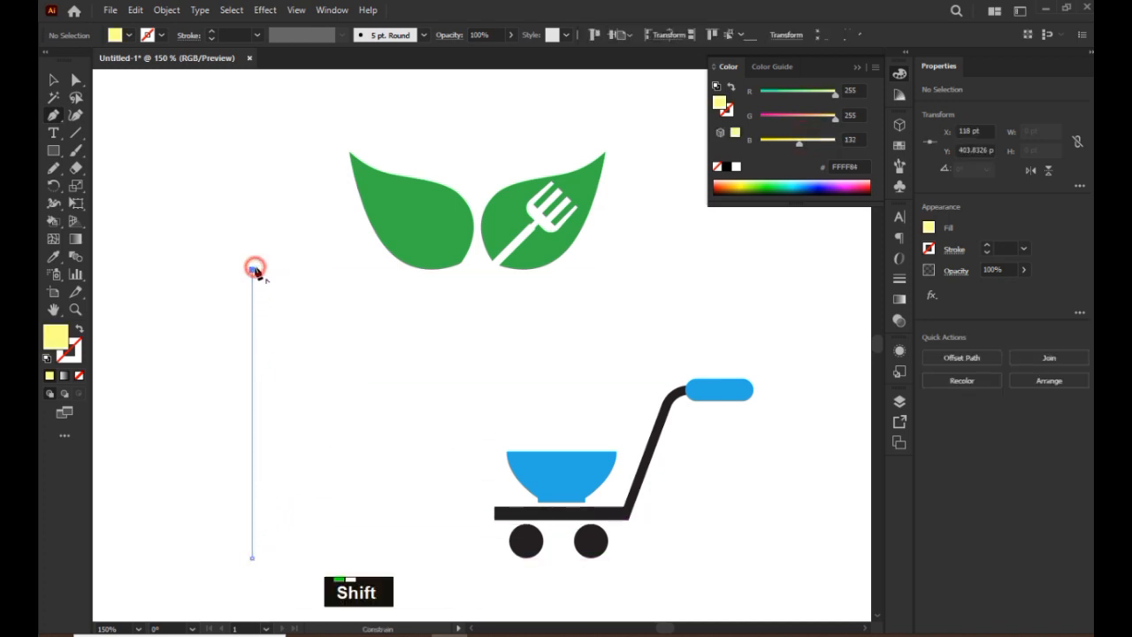
click(293, 449)
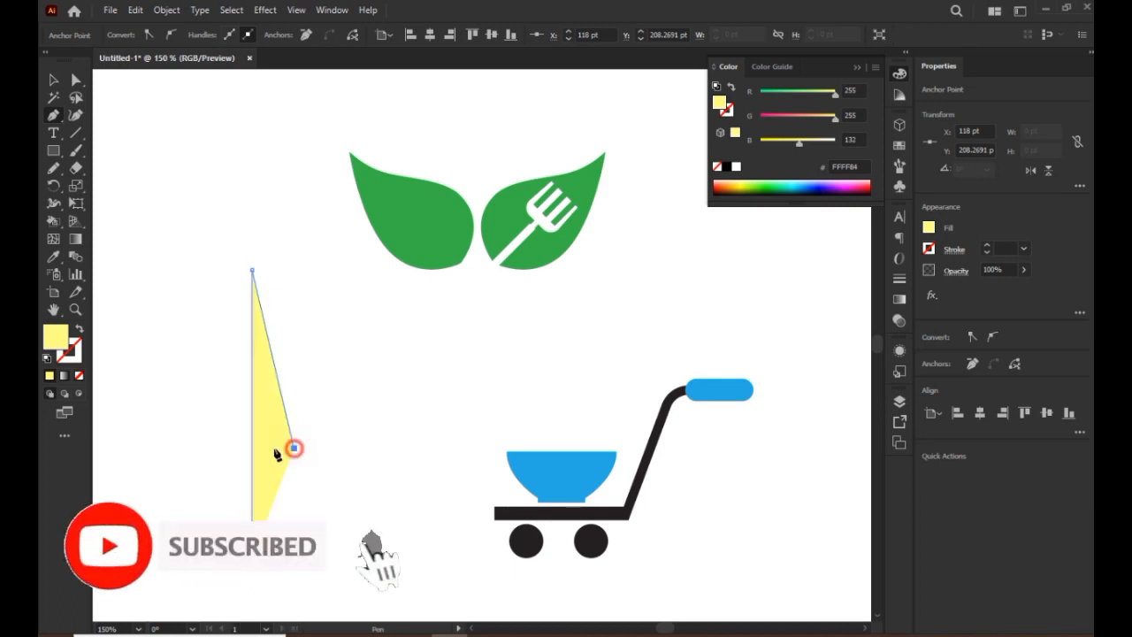
key(shift)
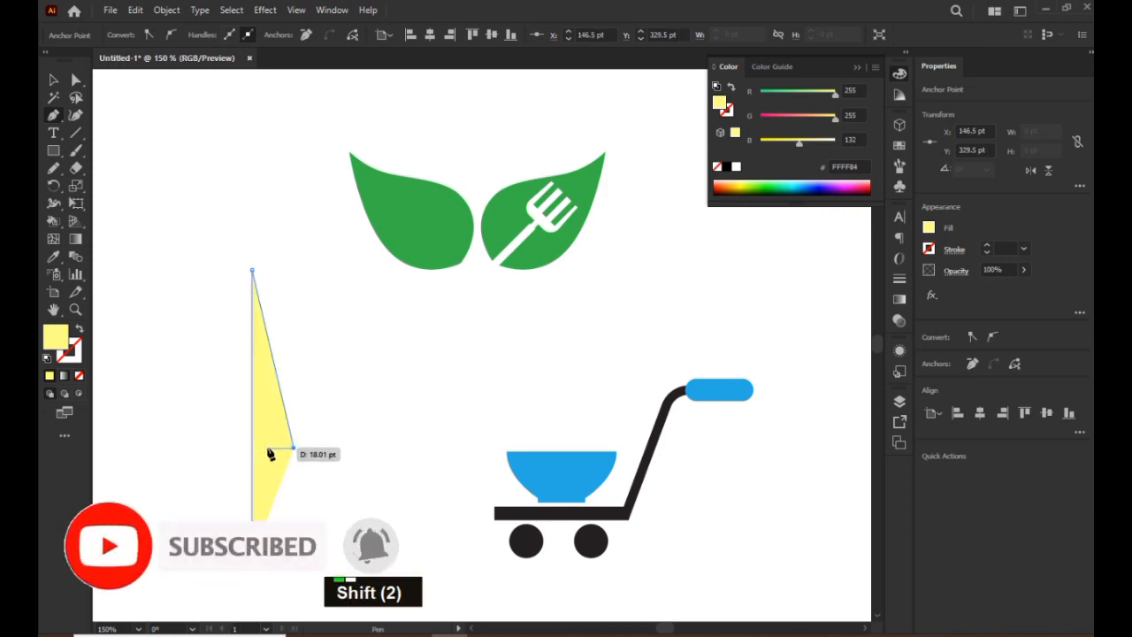
click(267, 449)
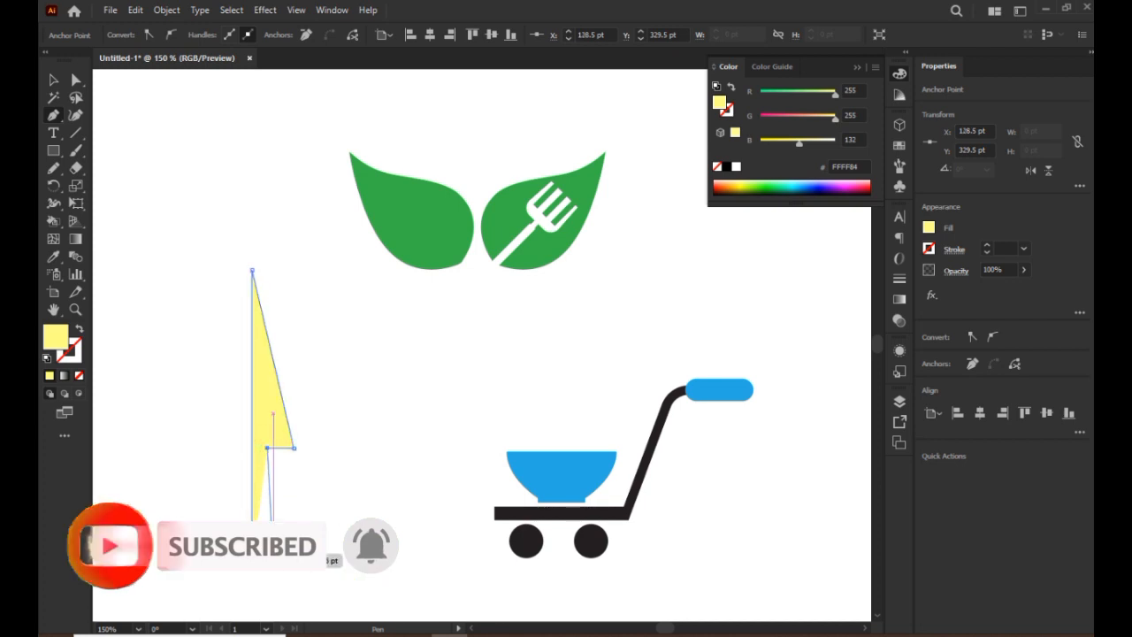
click(276, 557)
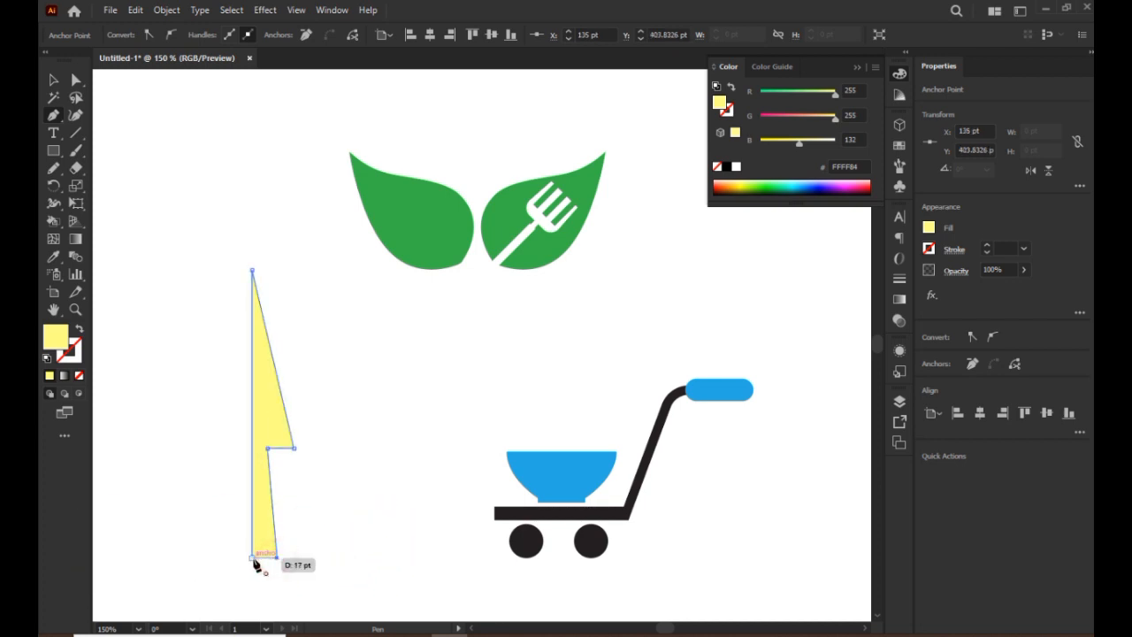
click(253, 558)
Round the two bottom corners of the knife handle.
click(76, 80)
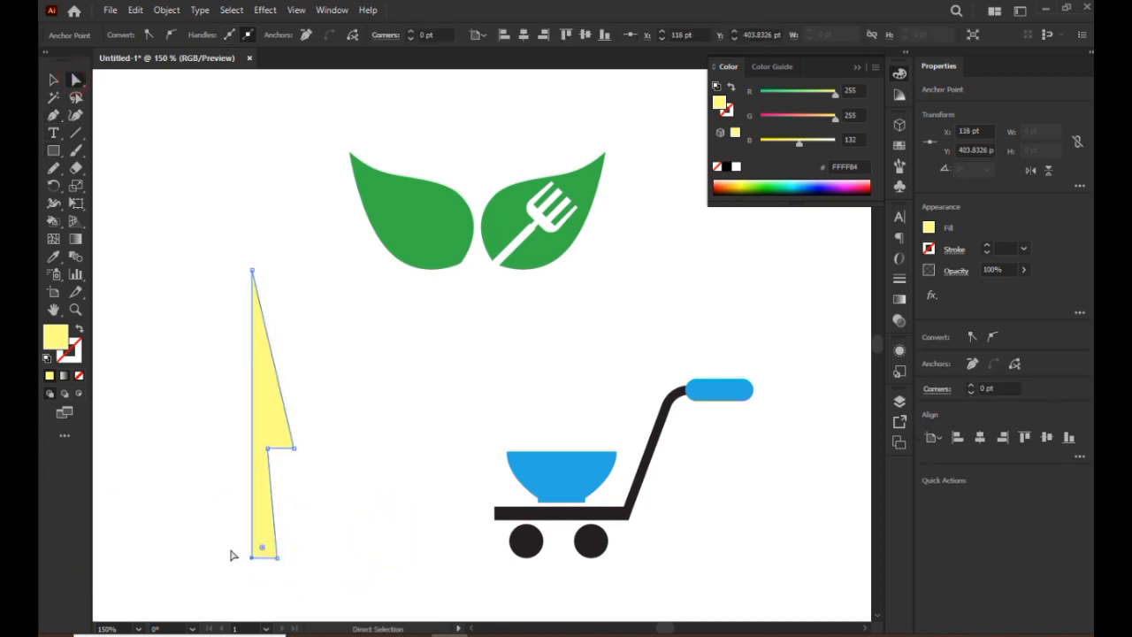
drag(230, 549, 268, 543)
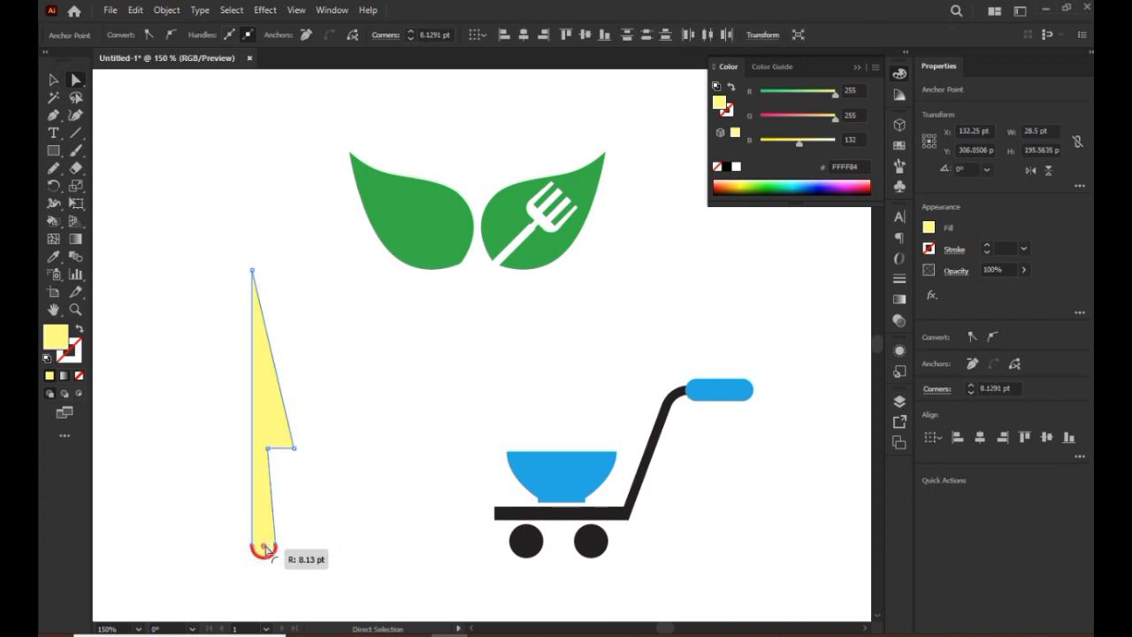
click(345, 564)
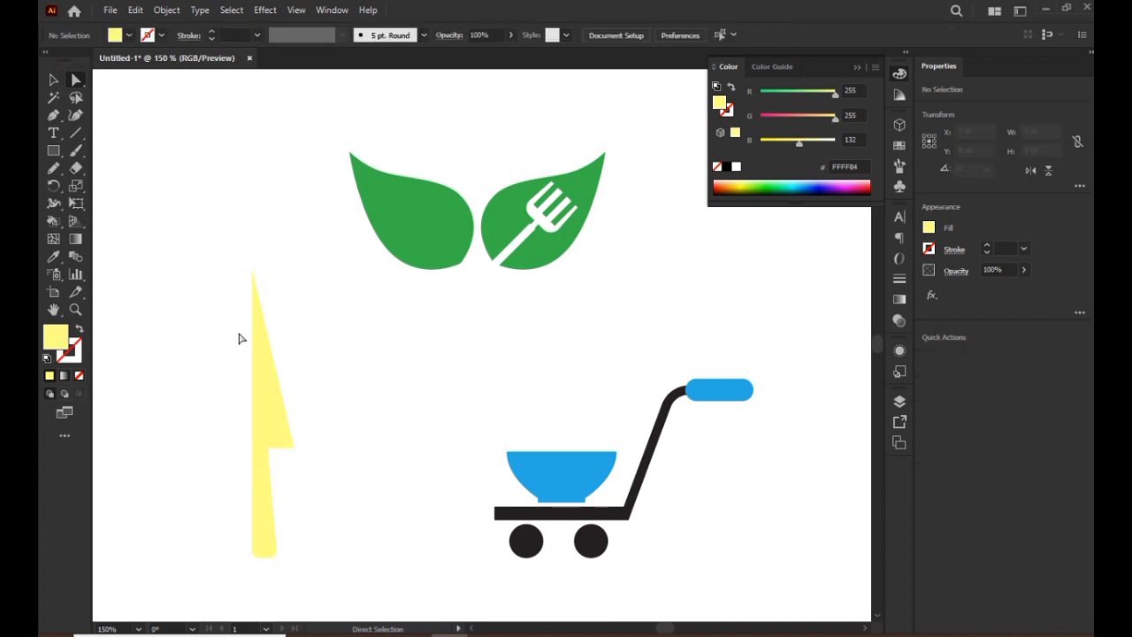
Bend the blade's slanted edge outward into a smooth curve with the Curvature tool.
click(268, 345)
click(76, 116)
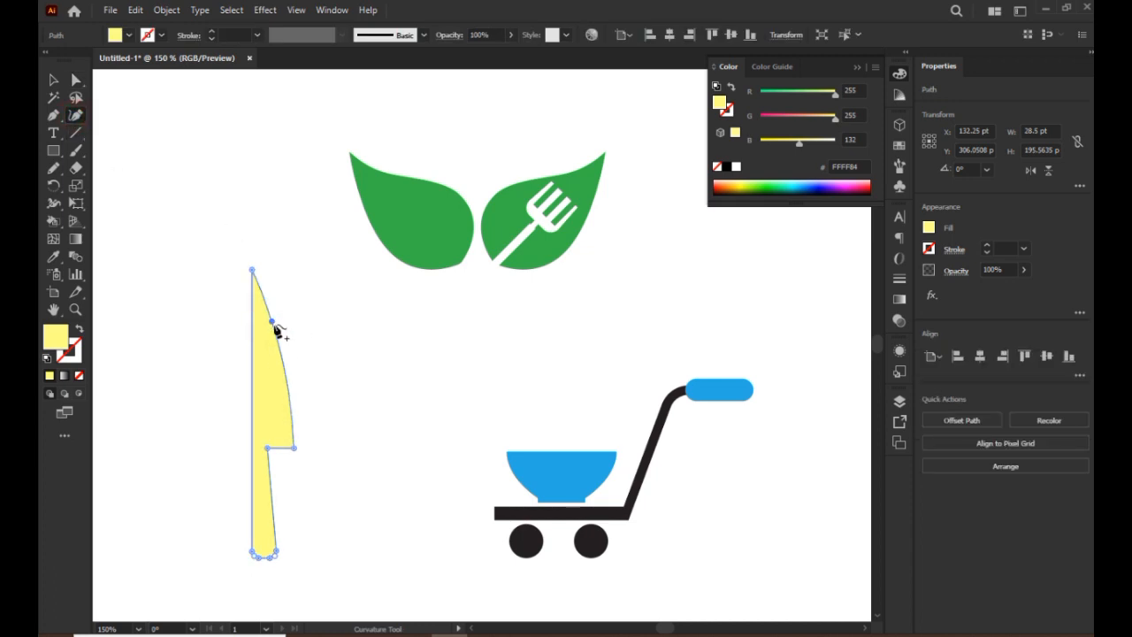
click(53, 77)
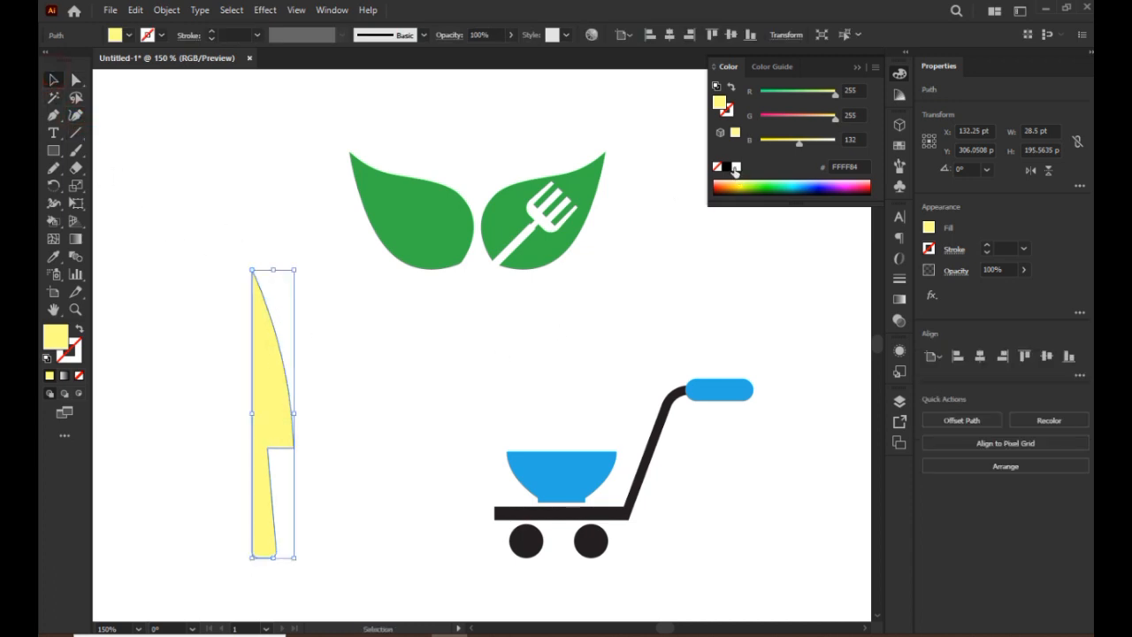
Fill the knife white, shrink it and tilt it diagonally over the left leaf.
click(735, 167)
drag(274, 445, 375, 314)
drag(394, 430, 368, 281)
drag(366, 227, 428, 266)
drag(438, 323, 474, 304)
Fine-tune the knife's size, angle and position so its tip points toward the left leaf's tip, and widen it slightly.
drag(424, 263, 415, 244)
mouse_move(462, 290)
mouse_down()
mouse_move(474, 281)
mouse_move(461, 281)
mouse_up()
mouse_move(410, 228)
mouse_down()
mouse_move(432, 229)
mouse_move(415, 228)
mouse_up()
drag(476, 256, 478, 254)
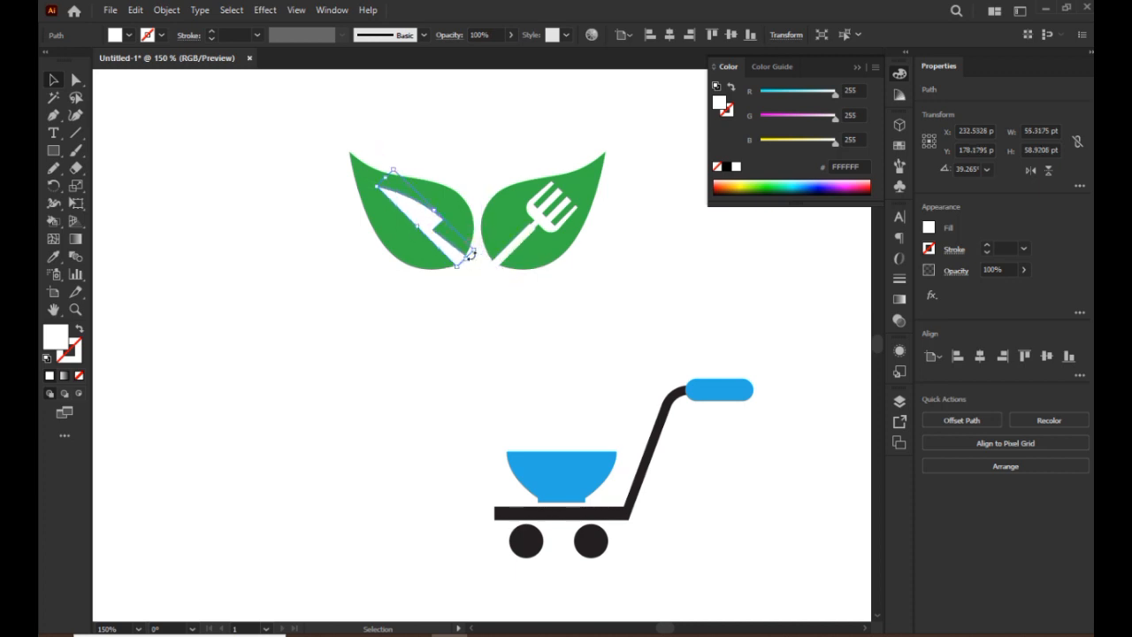
drag(415, 229, 412, 231)
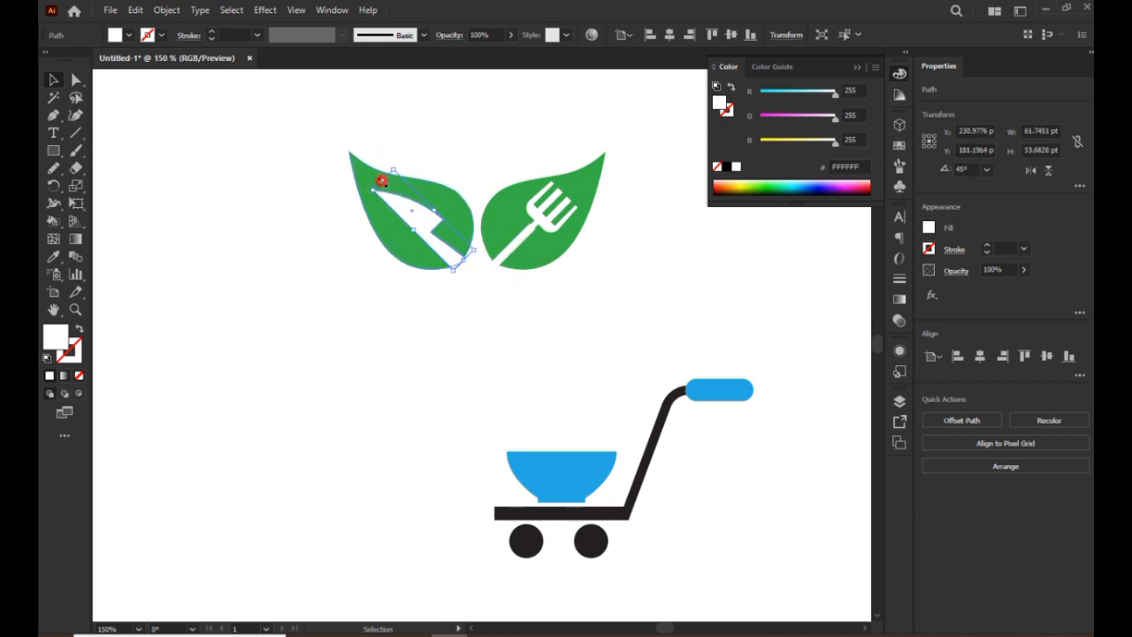
drag(381, 180, 378, 176)
click(419, 351)
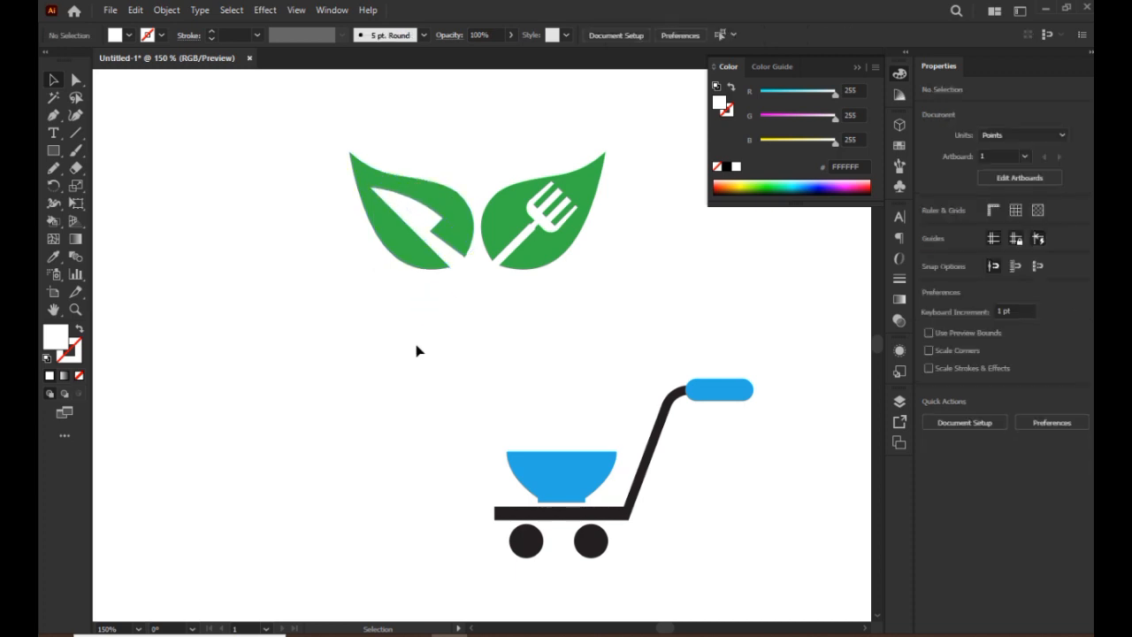
Group the knife with the left leaf and the fork with the right leaf.
drag(349, 327, 477, 150)
key(ctrl+g)
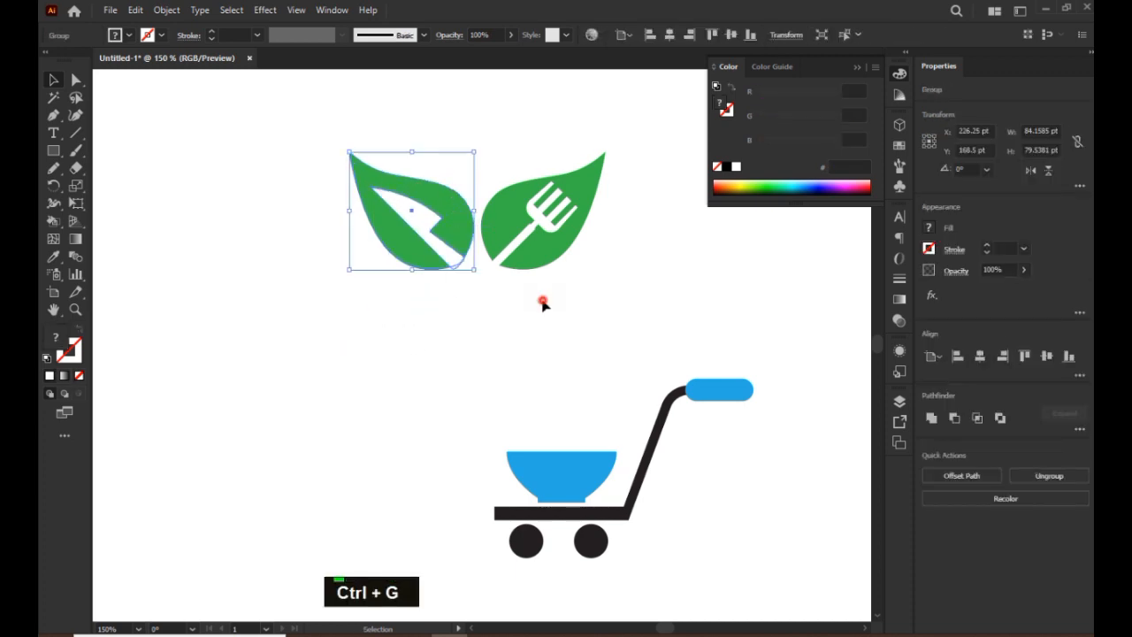
drag(506, 325, 566, 172)
key(ctrl+g)
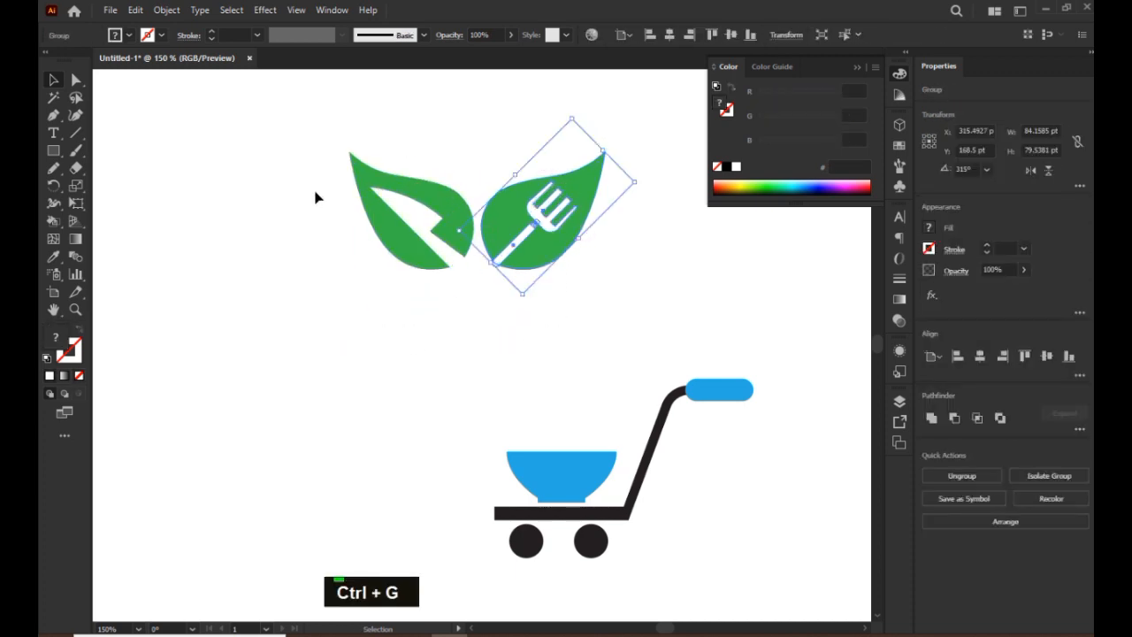
Slide the fork leaf sideways toward the knife leaf until the two leaf bases overlap.
drag(558, 235, 567, 309)
key(ctrl+z)
drag(303, 169, 632, 282)
click(633, 282)
drag(525, 243, 491, 242)
Shrink both leaves together and place them centred over the rim of the blue bowl.
drag(301, 155, 540, 332)
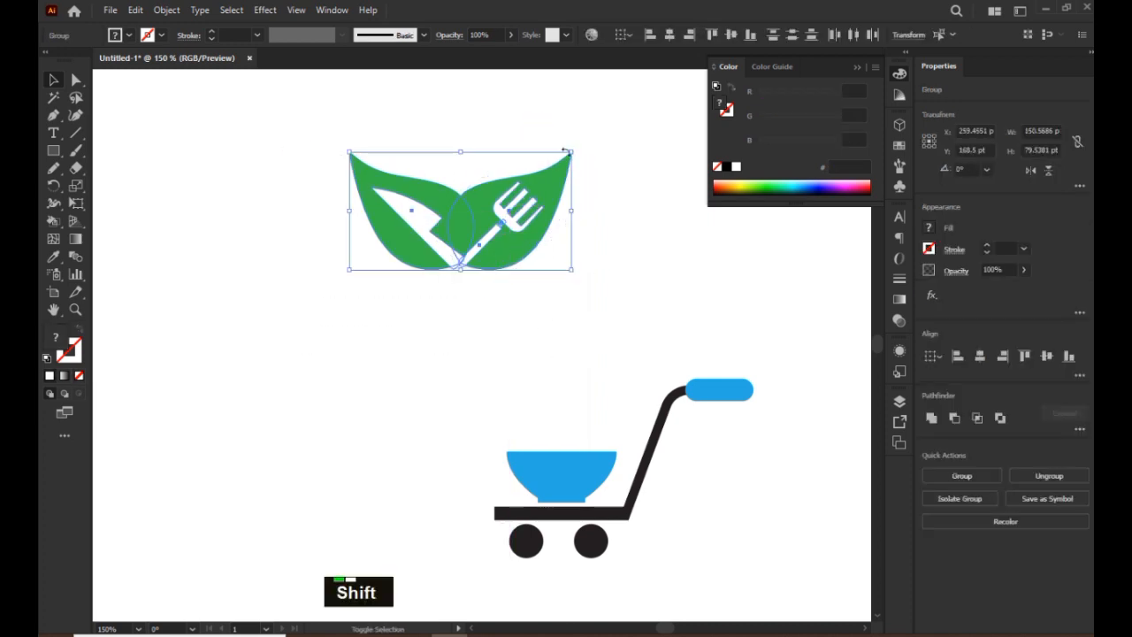
drag(571, 153, 440, 222)
drag(404, 251, 572, 446)
click(483, 330)
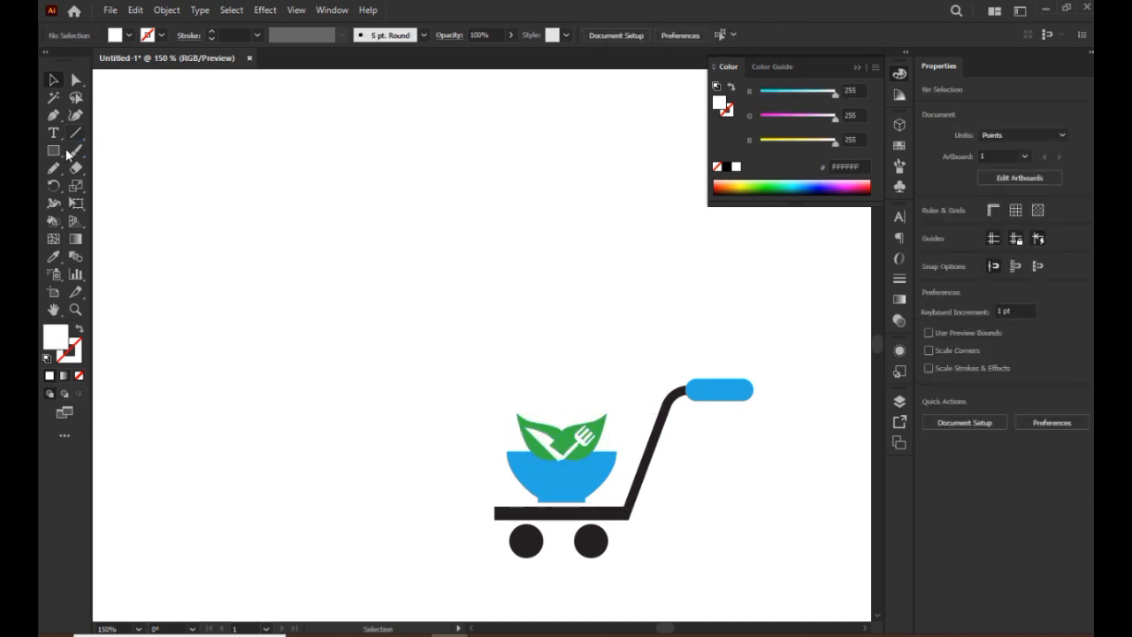
Draw a circle about 119 pt wide in the empty area above the cart and fill it with the bowl's blue.
drag(67, 154, 99, 189)
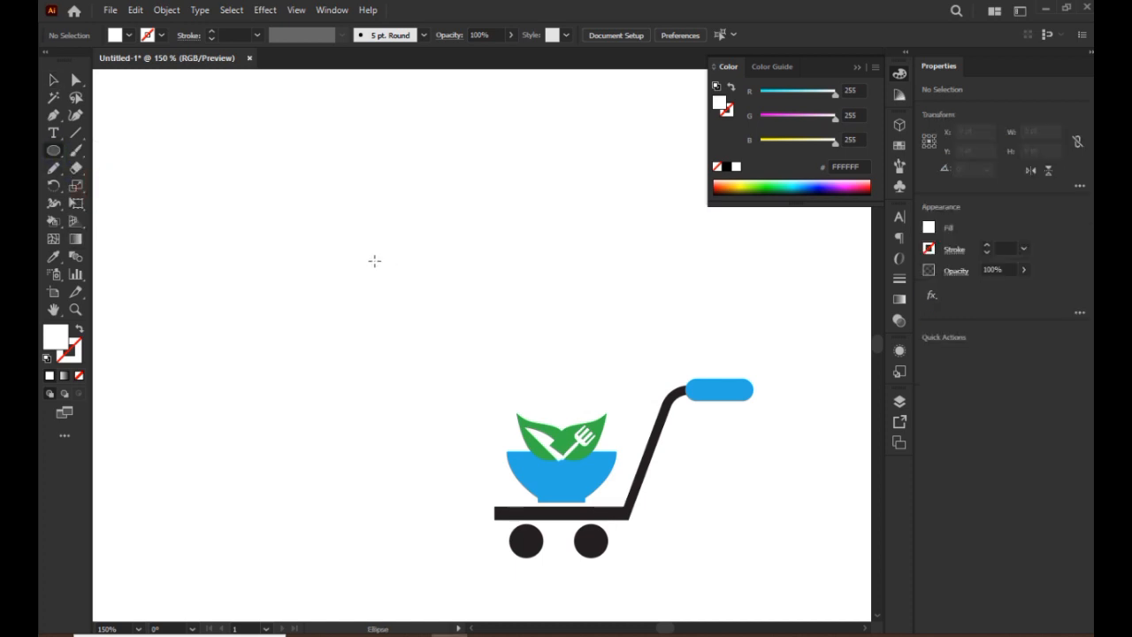
drag(286, 167, 416, 343)
click(52, 259)
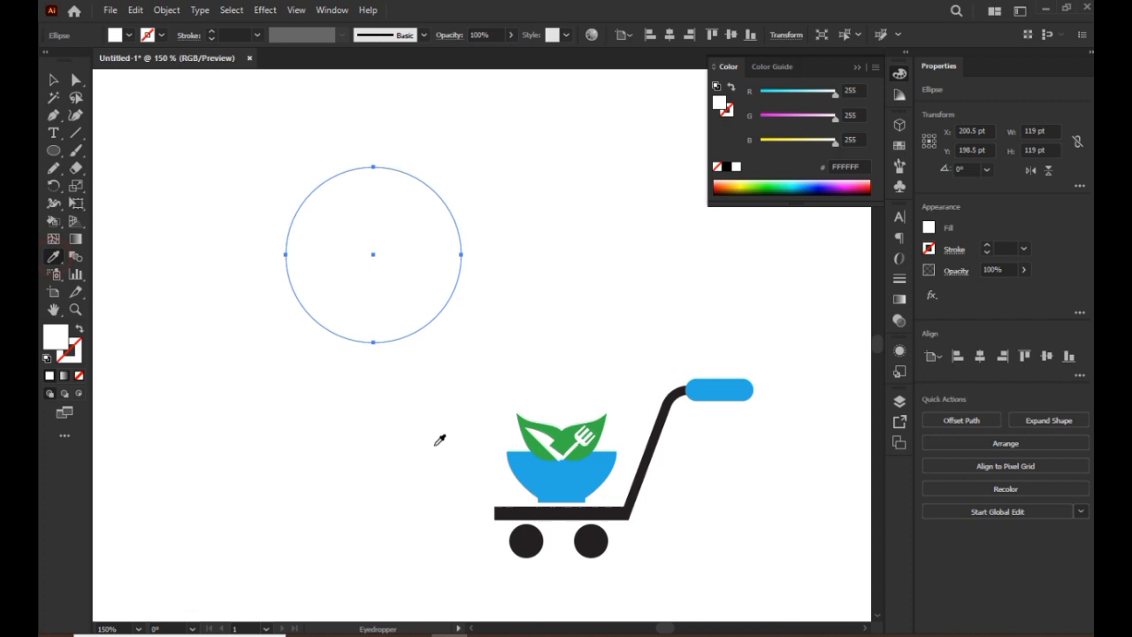
click(546, 473)
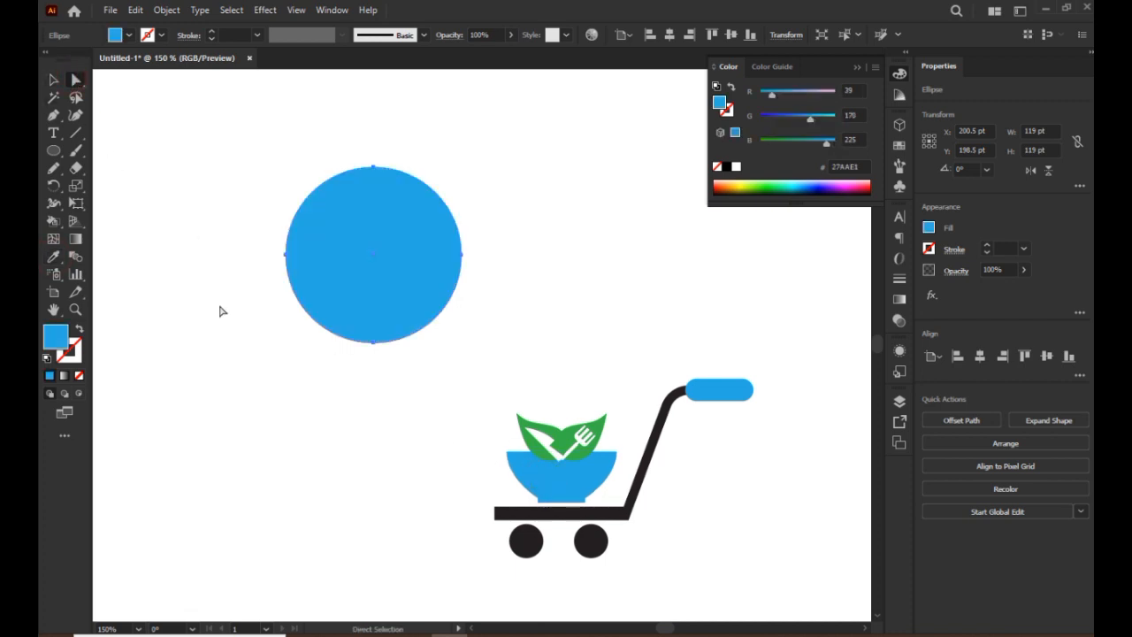
Delete the circle's bottom anchor point to turn it into a half-circle dome.
drag(304, 356, 462, 328)
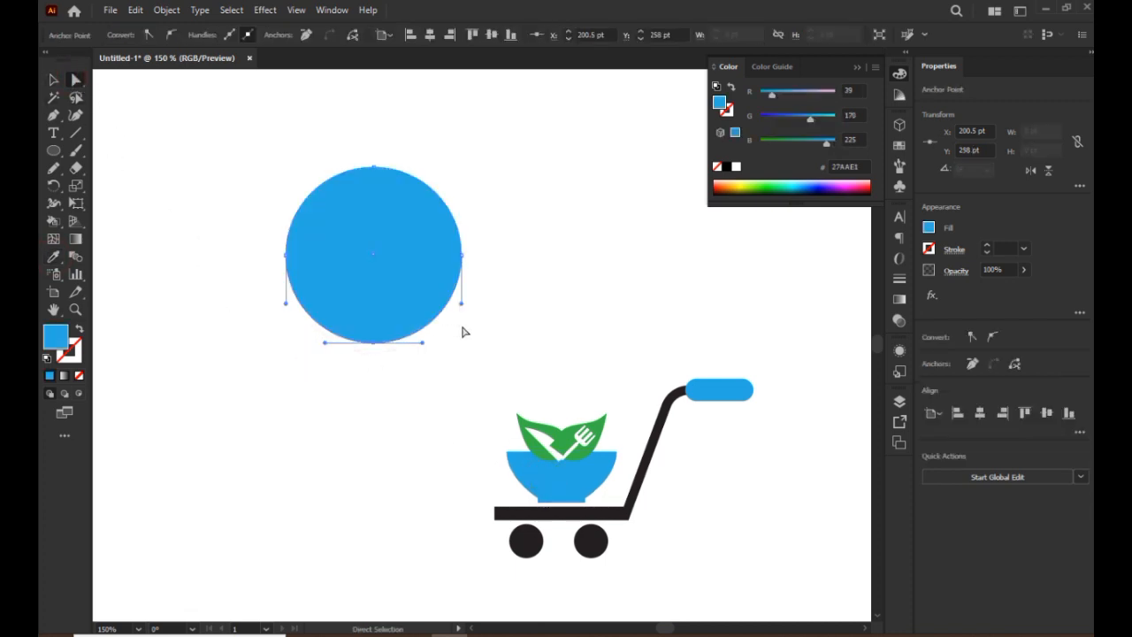
key(Delete)
click(53, 80)
click(371, 366)
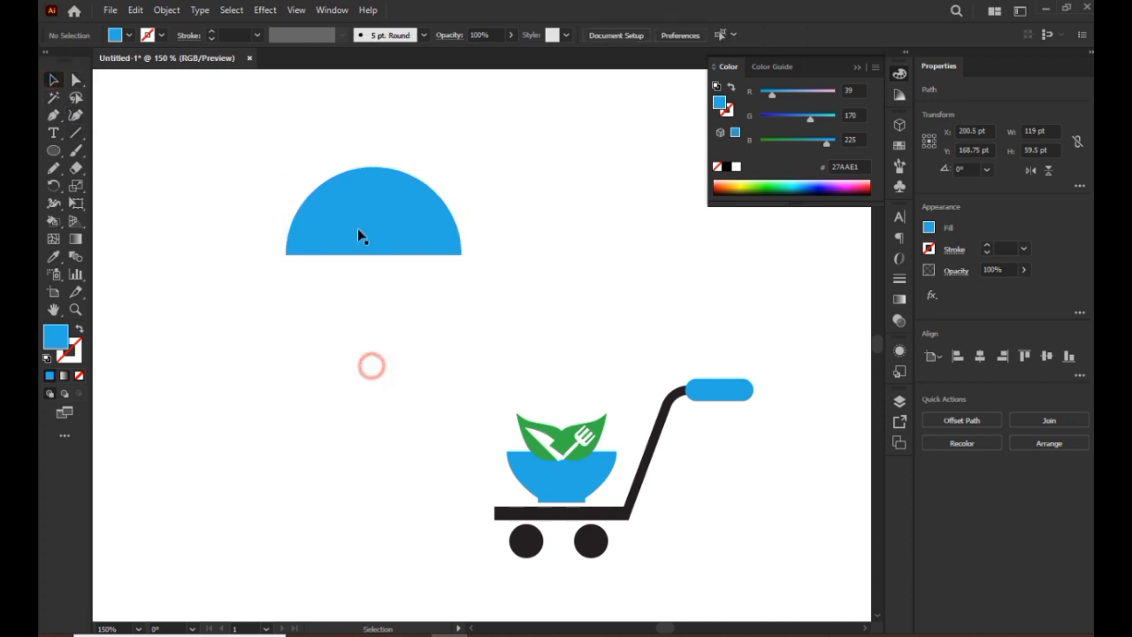
Place the dome just above the bowl, leaving a thin gap, and scale it to about 76 pt wide to match the bowl.
drag(359, 235, 534, 427)
drag(641, 406, 561, 423)
scroll(561, 421, up, 3)
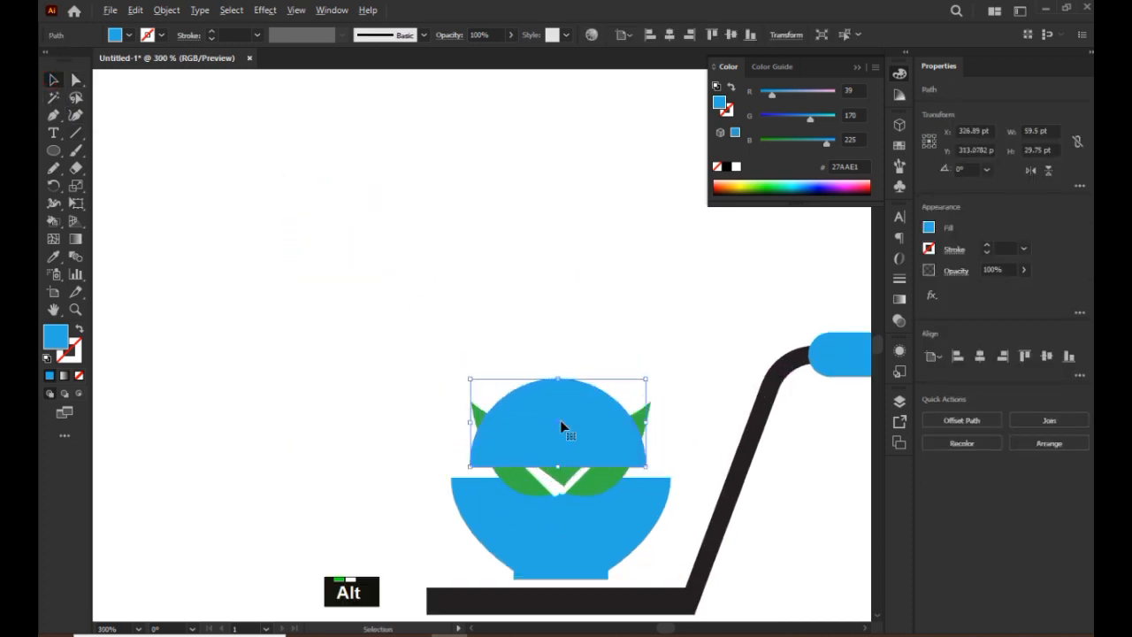
drag(557, 369, 561, 339)
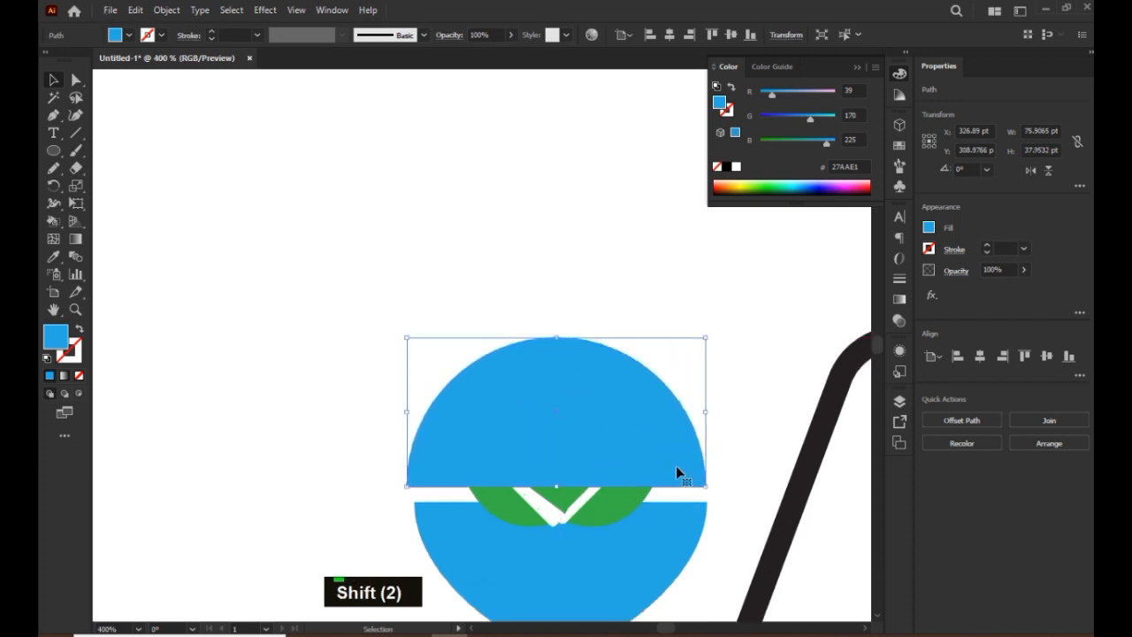
click(733, 513)
drag(625, 449, 629, 449)
drag(664, 551, 537, 460)
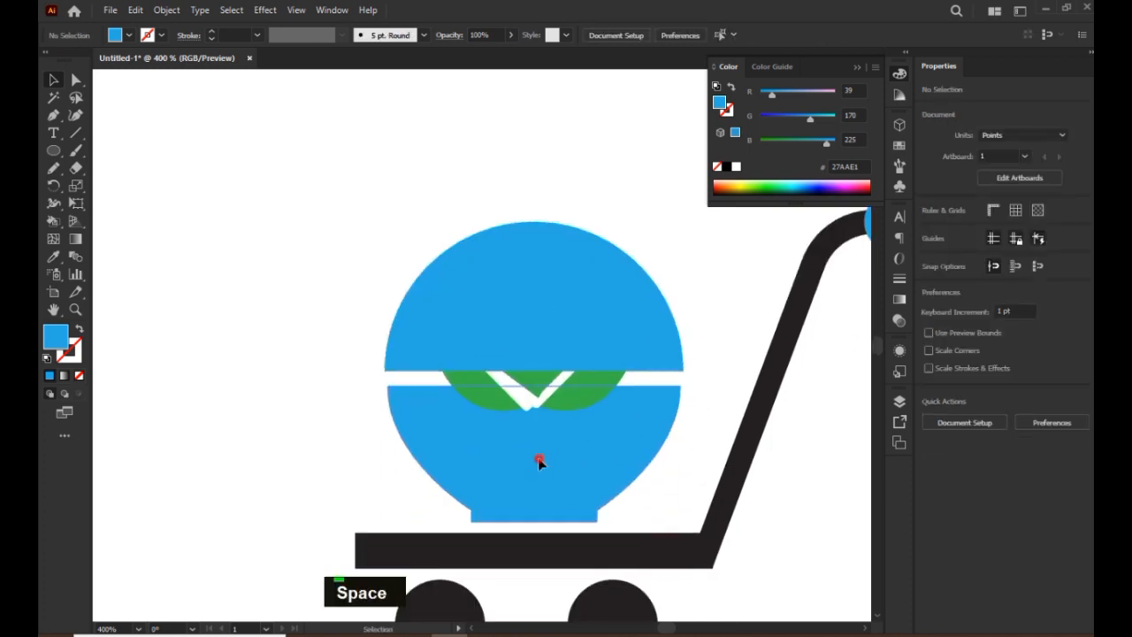
Bring both leaves and the bowl in front of the dome.
click(550, 405)
shift+click(550, 405)
click(360, 419)
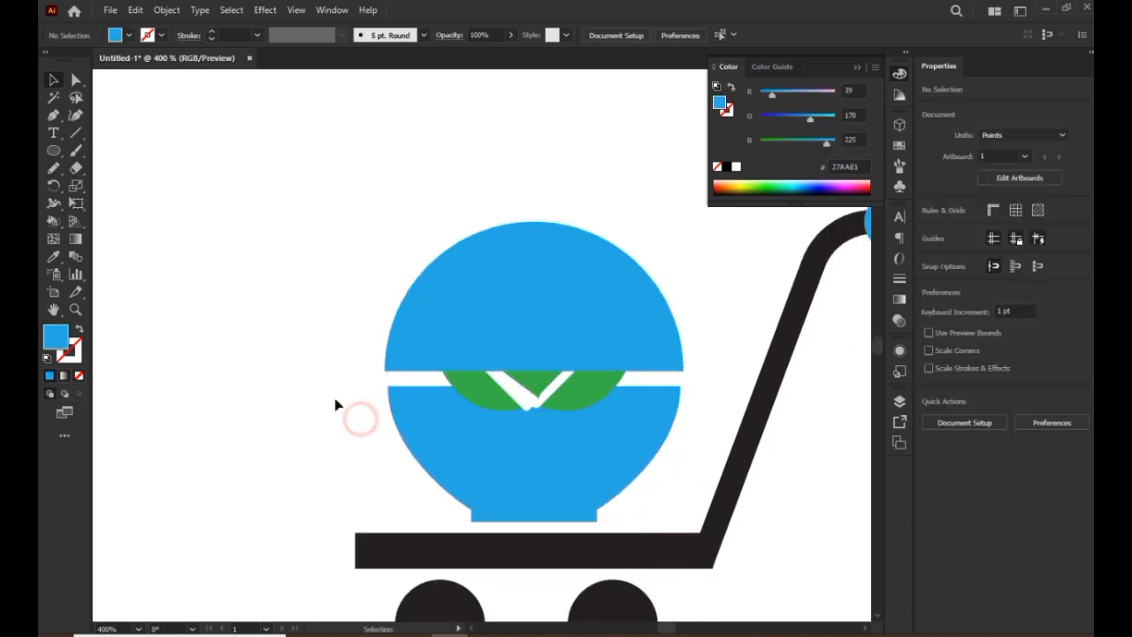
drag(668, 477, 669, 481)
right_click(561, 439)
mouse_move(629, 365)
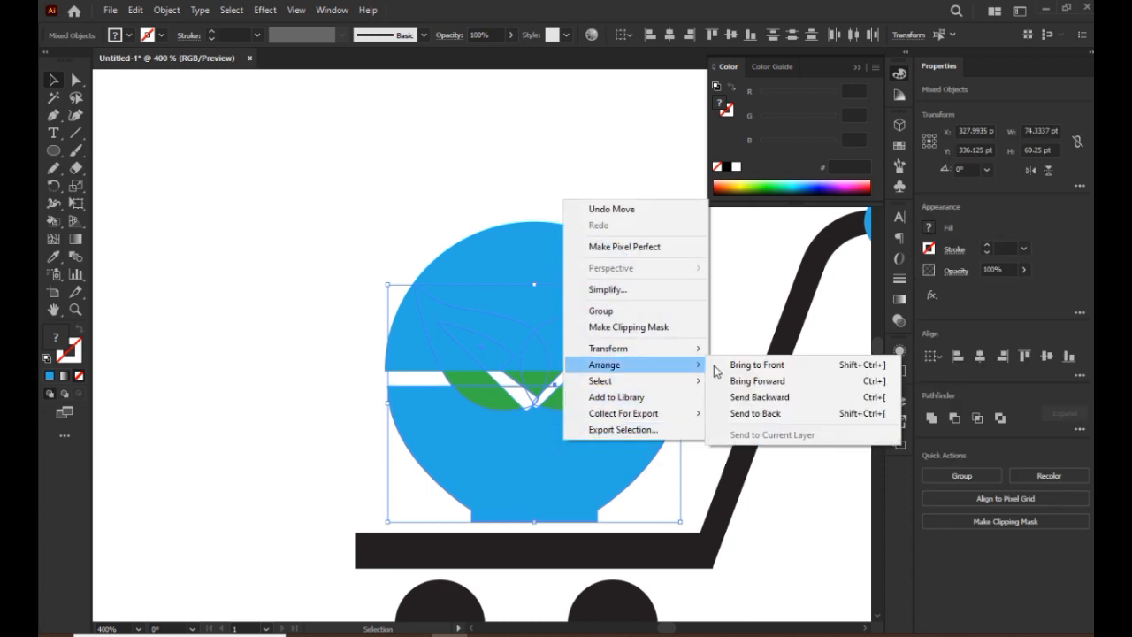
click(729, 364)
Bring the blue bowl to the front so it covers the leaf bases.
click(487, 469)
right_click(487, 469)
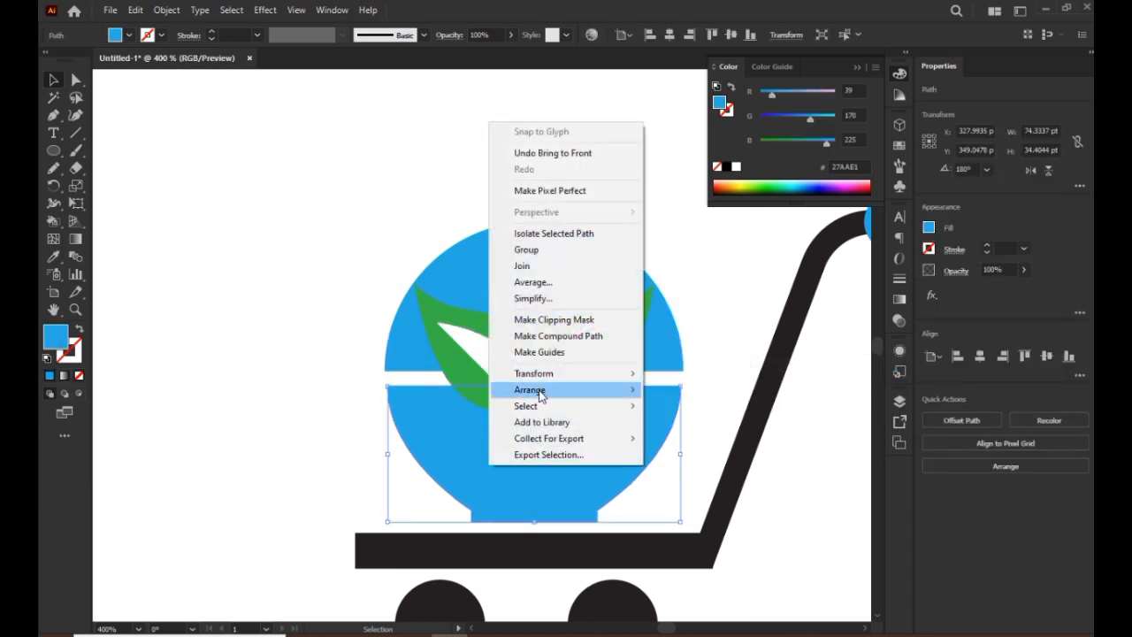
mouse_move(566, 389)
click(693, 391)
click(758, 503)
scroll(758, 505, down, 1)
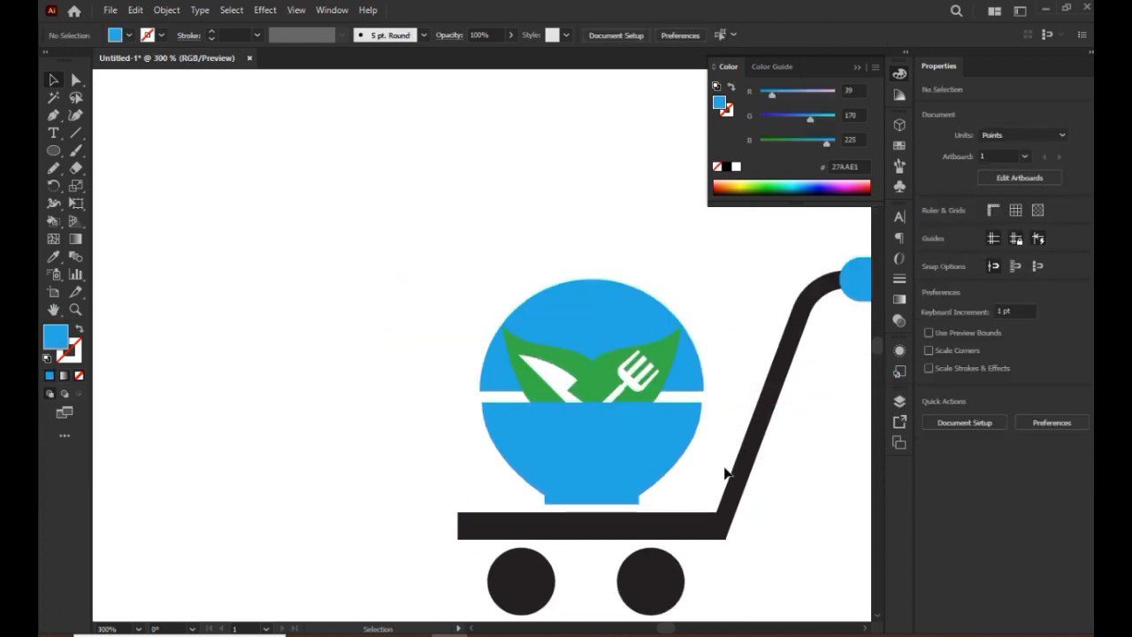
Ungroup the knife and the fork from their leaves.
click(650, 376)
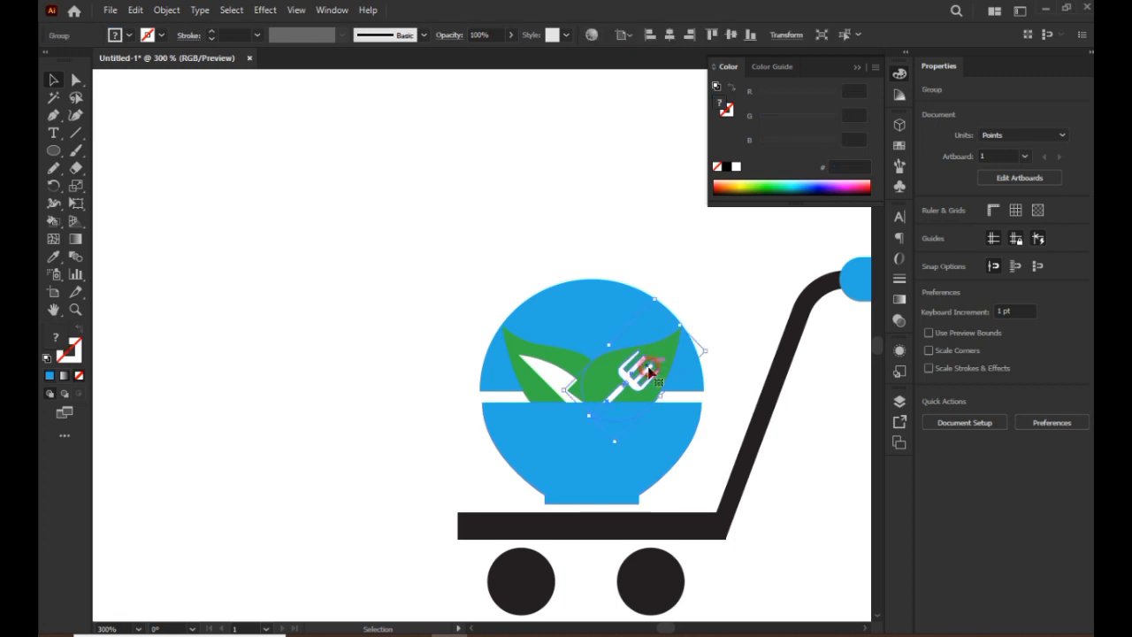
shift+click(528, 363)
right_click(528, 363)
click(573, 474)
click(513, 486)
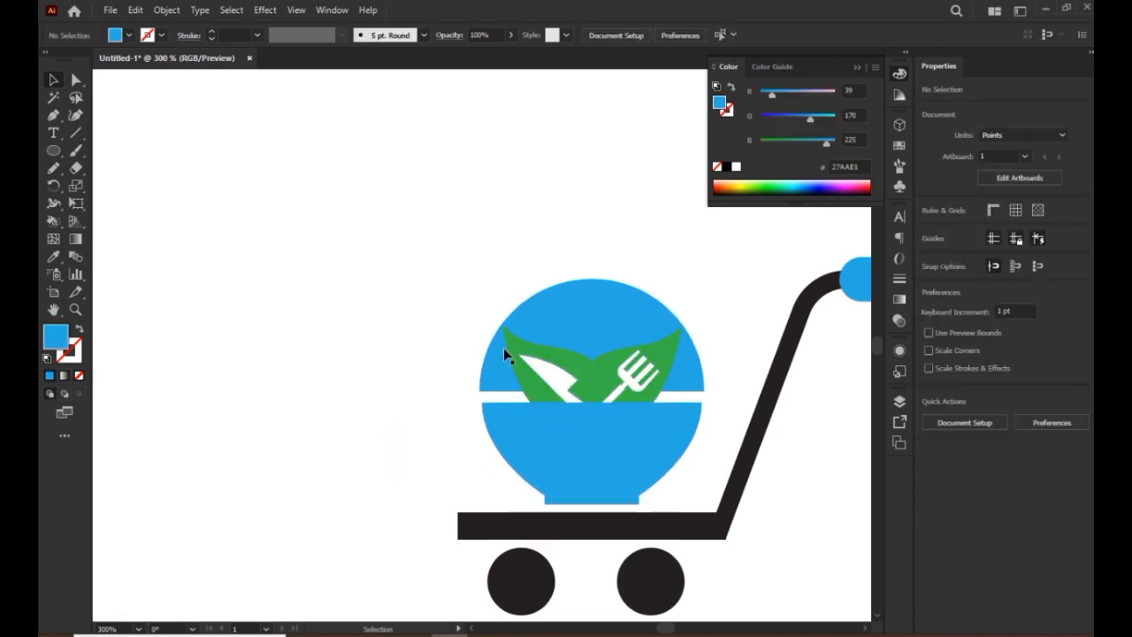
Create 2 pt offset paths around both green leaves, keeping the miter joins.
click(520, 356)
shift+click(677, 358)
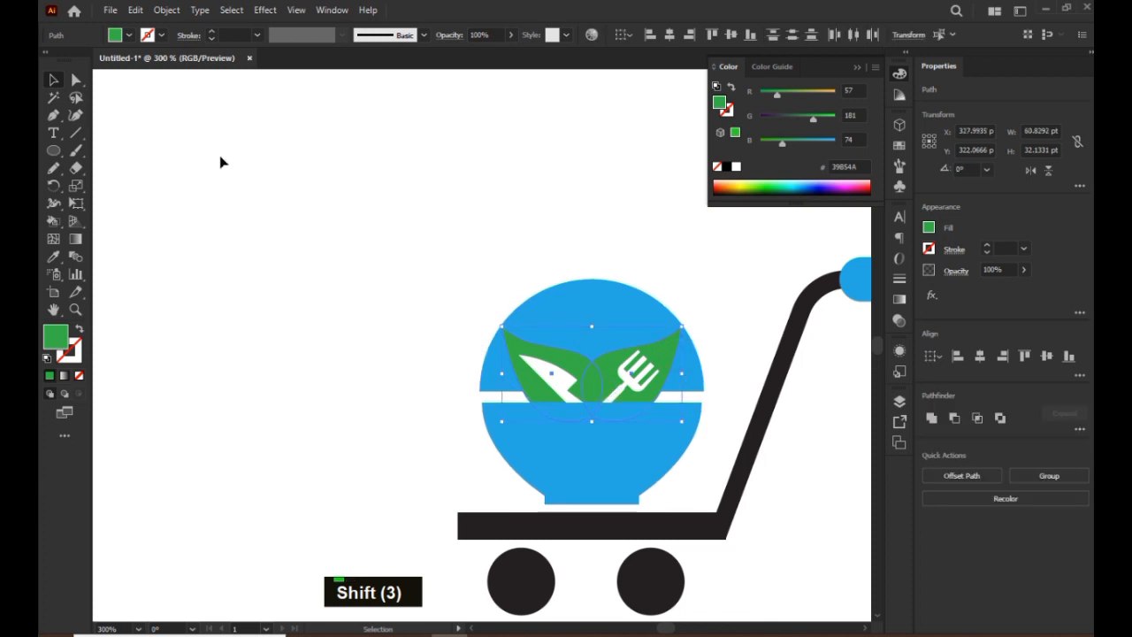
click(166, 10)
mouse_move(200, 367)
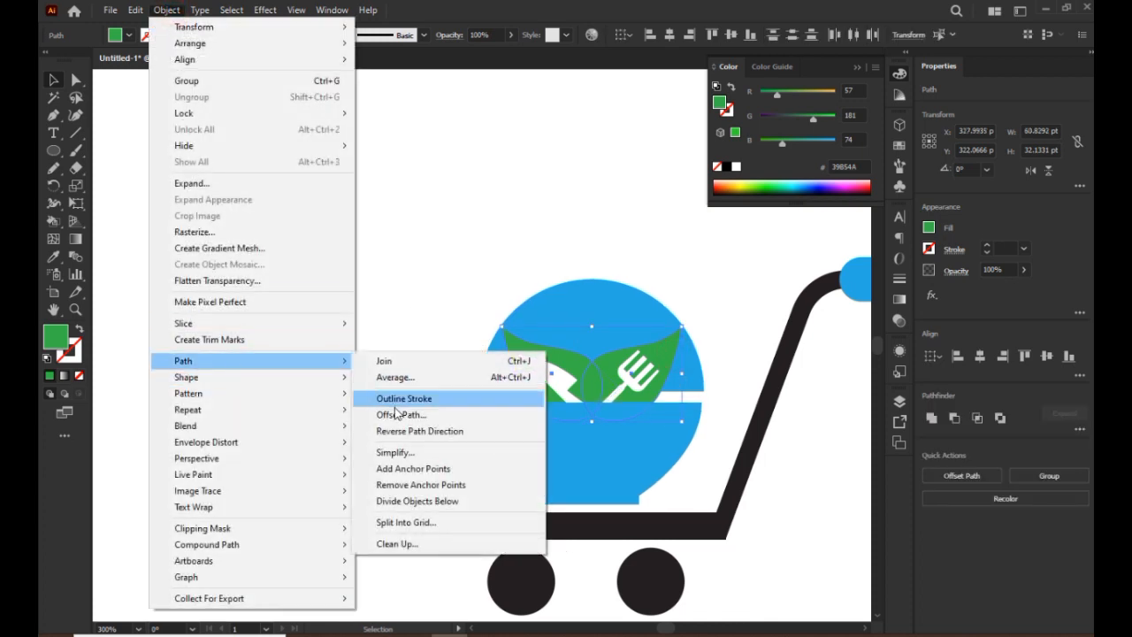
click(384, 410)
drag(629, 249, 346, 264)
key(Down)
key(Down)
key(Down)
key(Down)
key(Down)
key(Down)
key(Down)
key(Down)
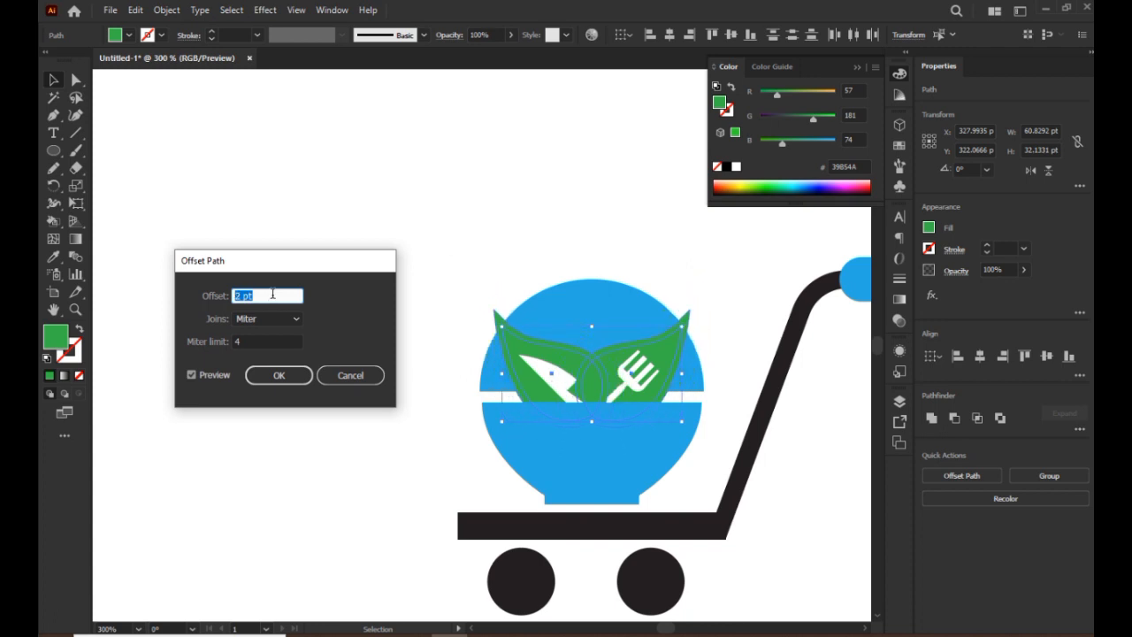
click(278, 377)
Cut the offset bands around both leaves out of the dome with the Shape Builder, including the tips protruding beyond it.
drag(371, 219, 597, 382)
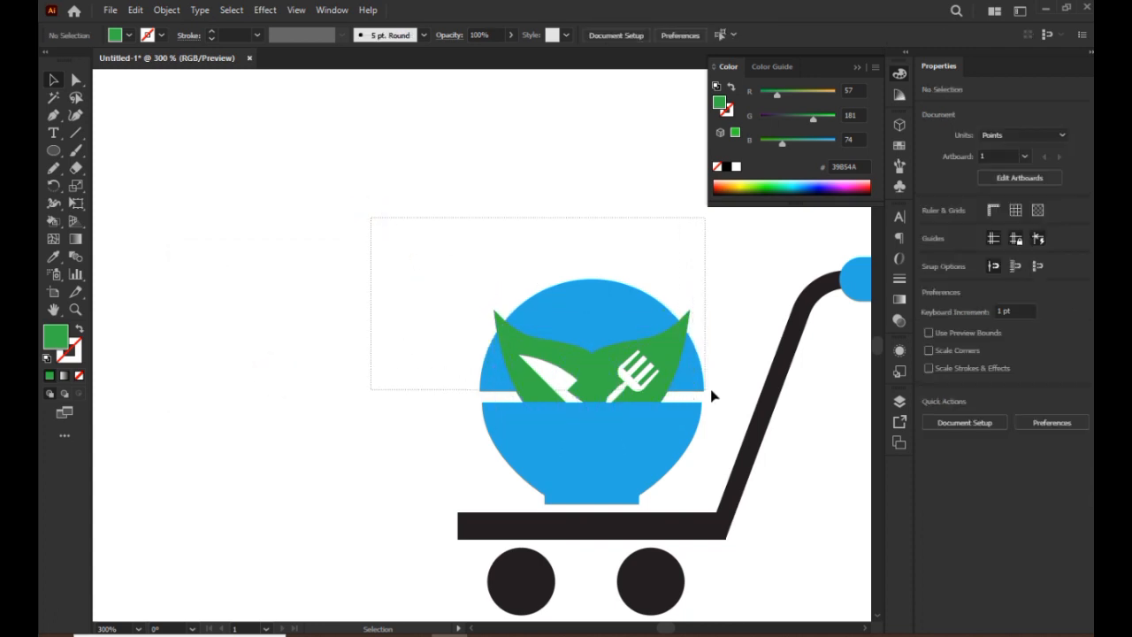
drag(714, 395, 714, 396)
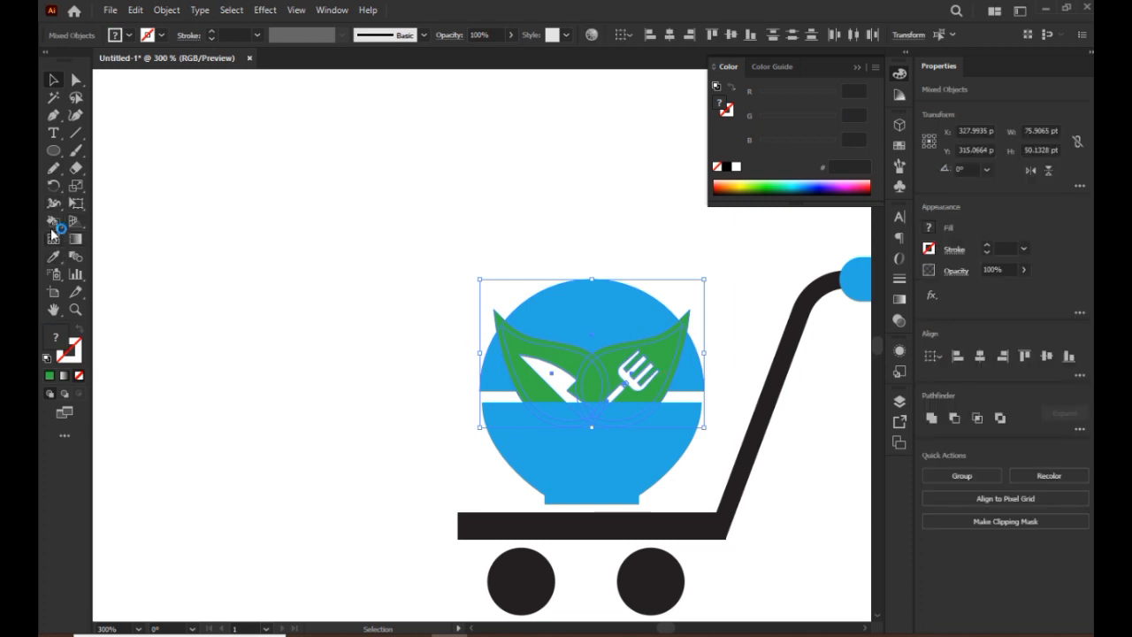
drag(53, 221, 106, 220)
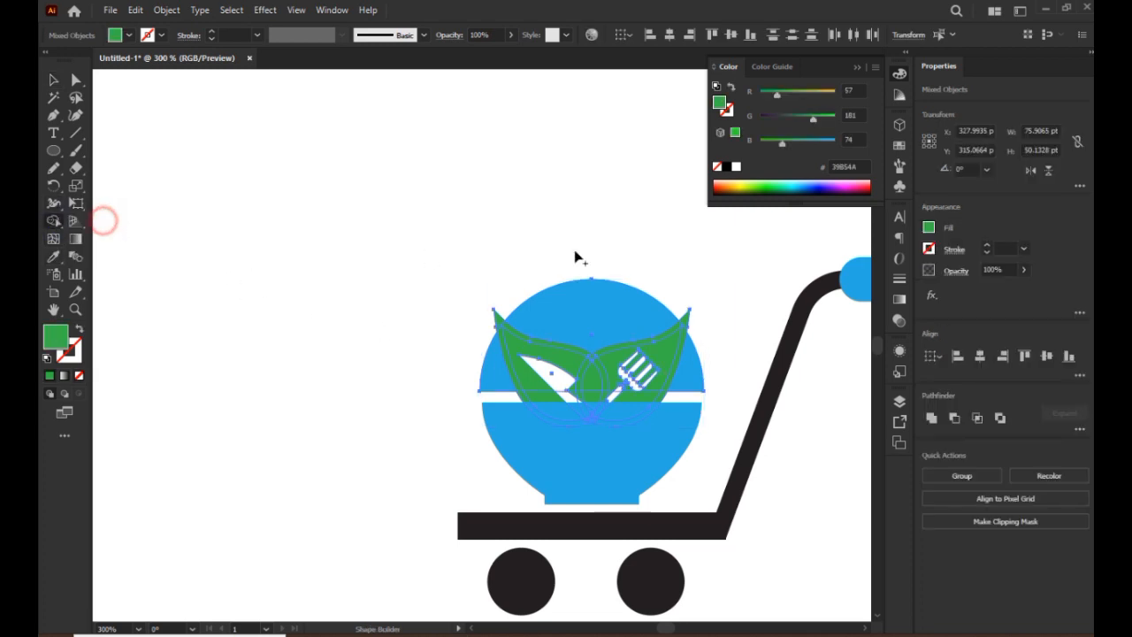
scroll(525, 330, up, 3)
alt+click(494, 343)
mouse_move(668, 575)
mouse_down()
mouse_move(558, 522)
mouse_move(478, 412)
mouse_up()
drag(545, 286, 527, 324)
alt+click(528, 323)
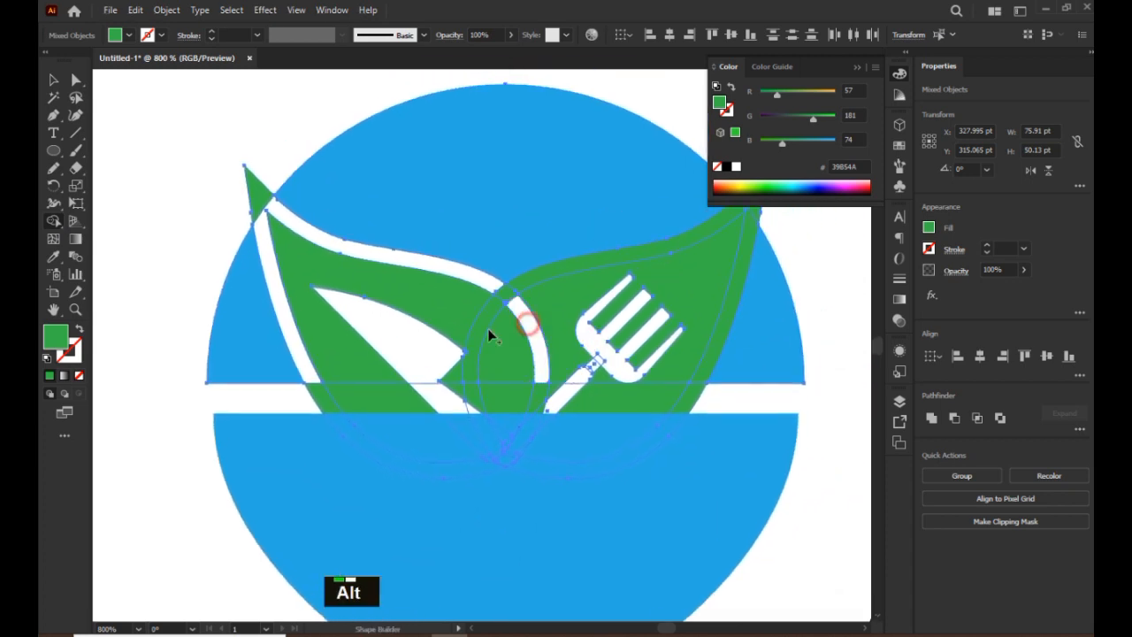
alt+click(531, 283)
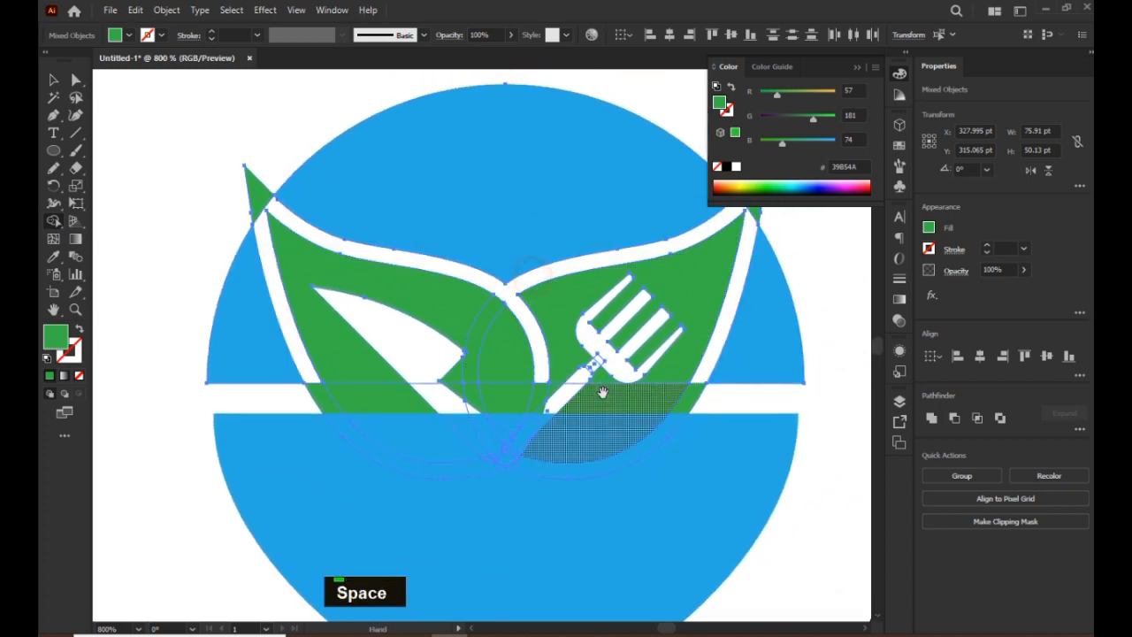
drag(769, 205, 712, 213)
alt+click(194, 198)
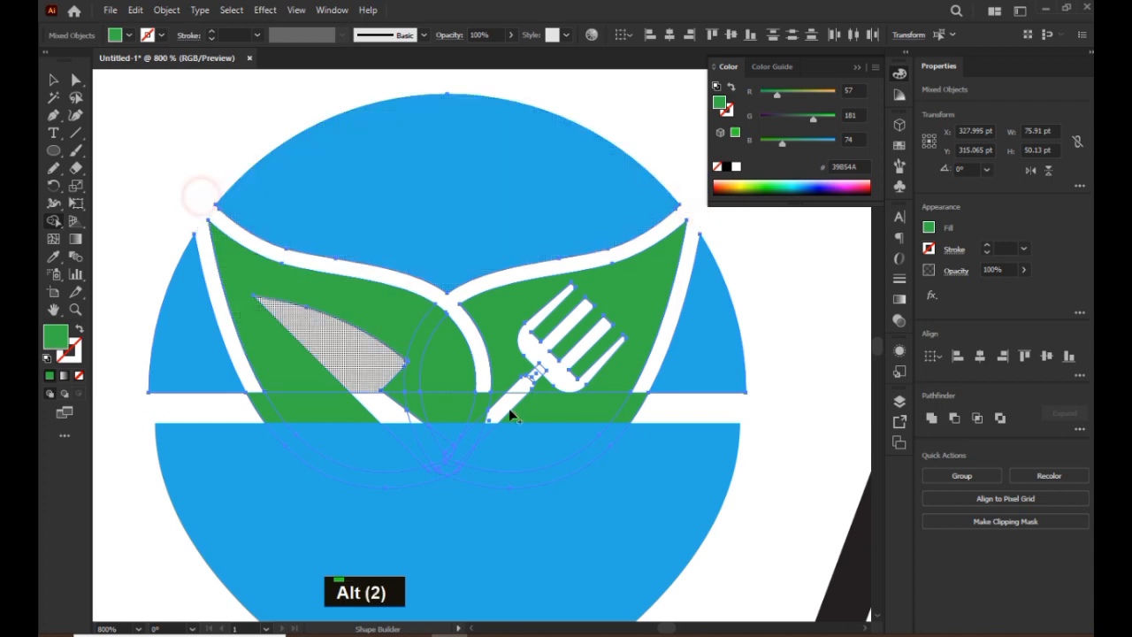
Remove the remaining offset slivers near the cutlery and delete the leftover offset pieces between the dome and the bowl.
scroll(598, 412, up, 1)
scroll(598, 412, up, 1)
alt+click(672, 425)
drag(434, 531, 644, 509)
alt+click(358, 360)
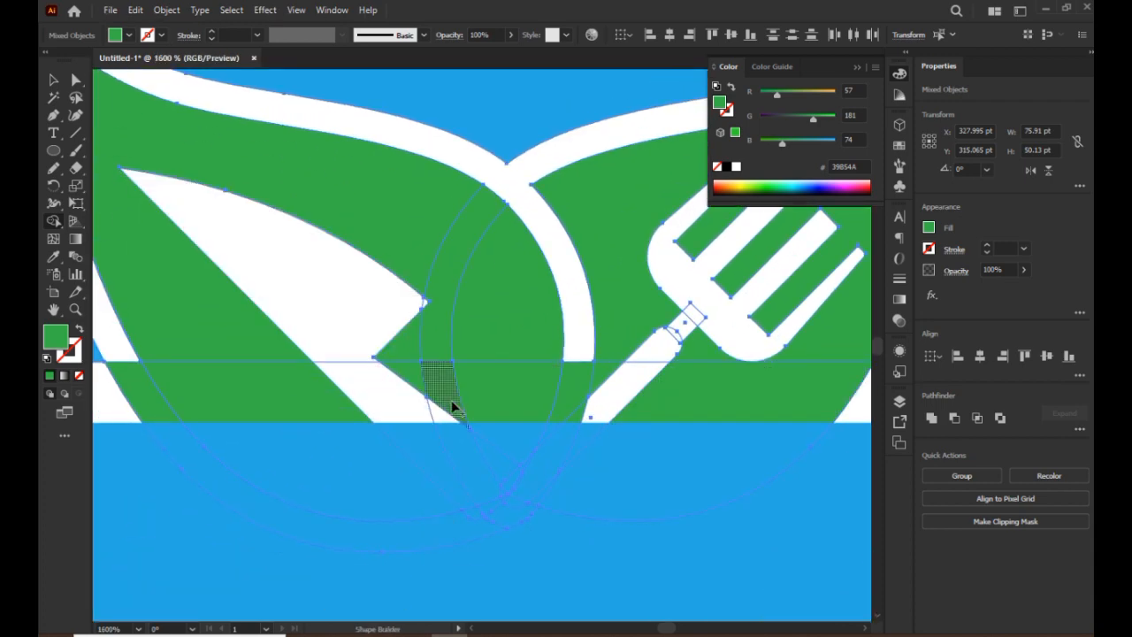
scroll(453, 406, down, 2)
click(53, 79)
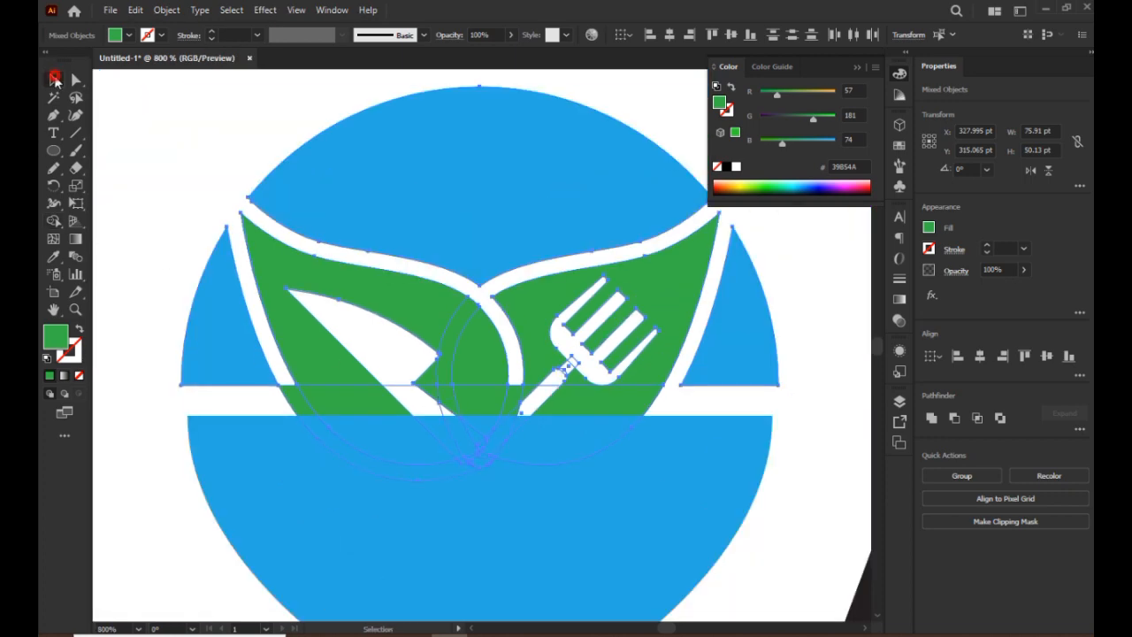
click(154, 83)
drag(295, 411, 304, 389)
key(Delete)
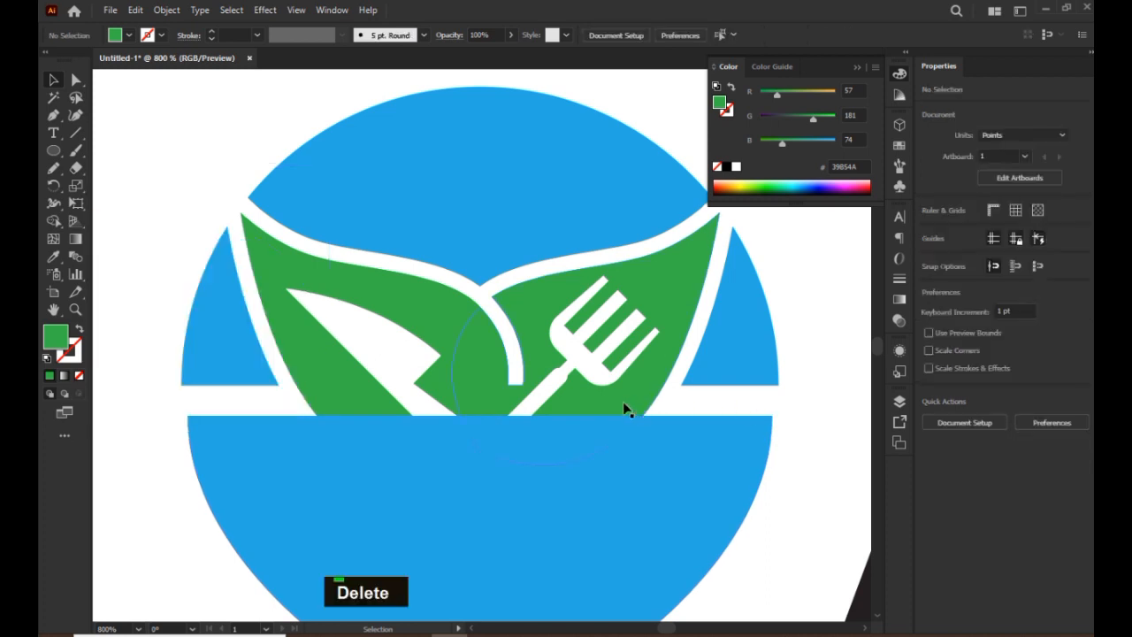
click(443, 390)
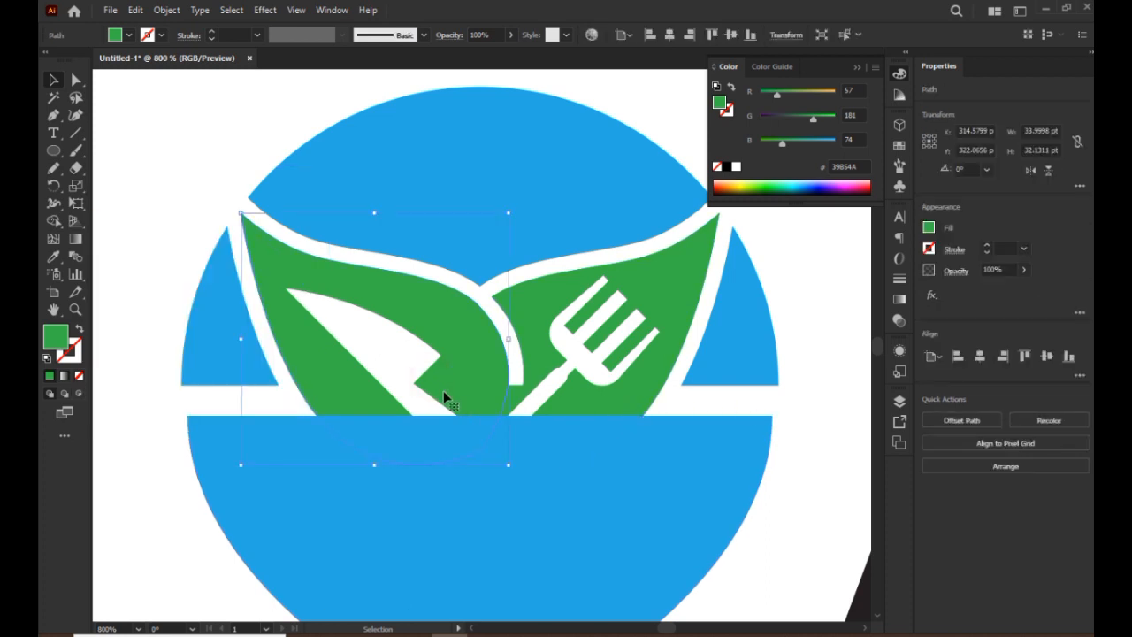
click(840, 390)
scroll(699, 392, down, 4)
drag(726, 513, 625, 508)
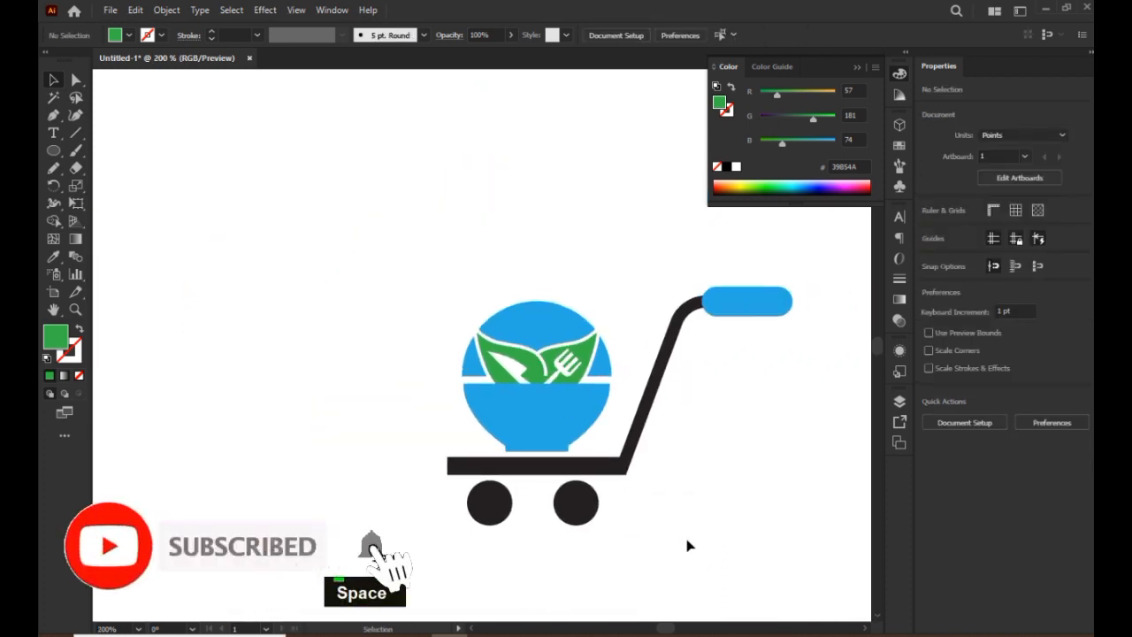
key(F9)
key(F9)
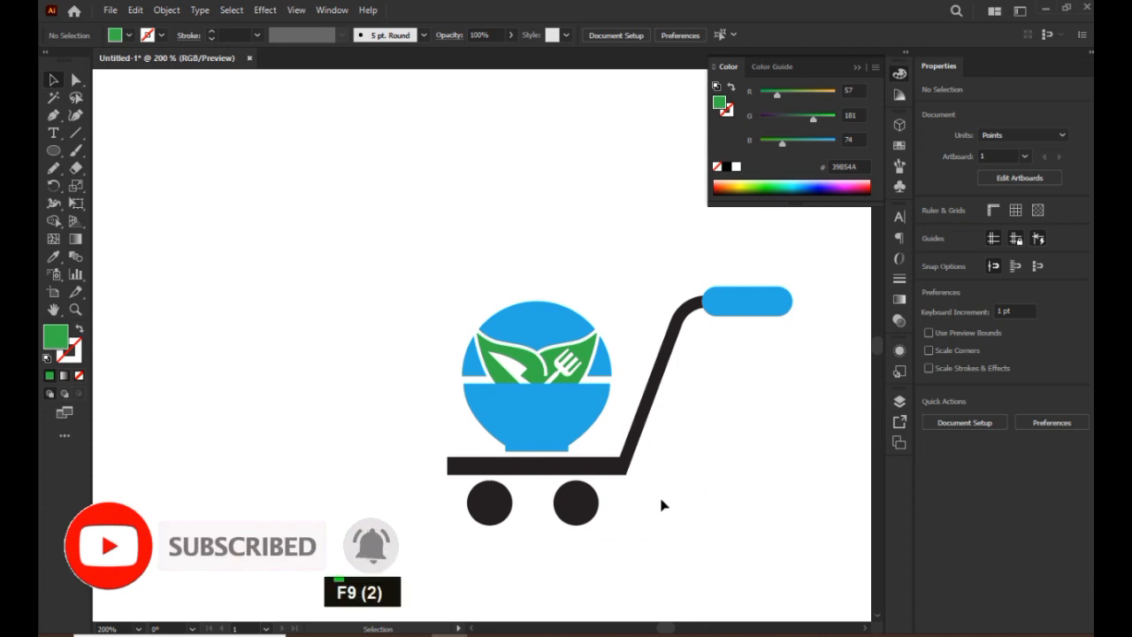
Scale the whole cart logo proportionally so it spans a little under half of the artboard's width near its middle.
scroll(543, 404, down, 2)
drag(539, 478, 469, 380)
drag(366, 222, 577, 380)
drag(598, 247, 548, 262)
click(586, 381)
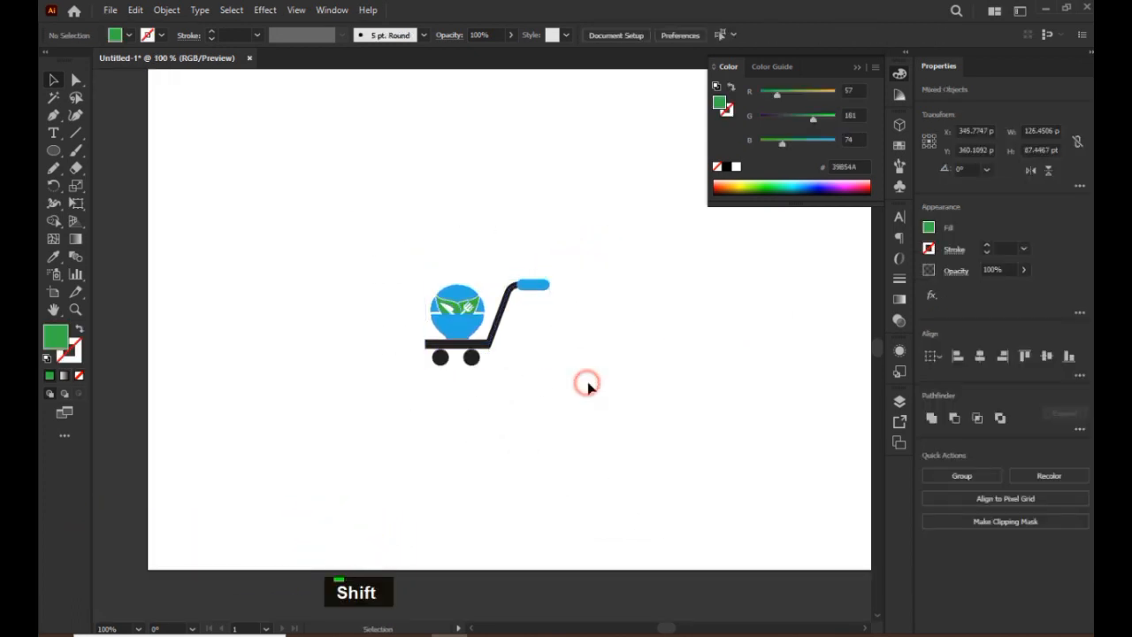
drag(528, 369, 494, 509)
drag(483, 395, 697, 255)
click(697, 424)
scroll(630, 423, down, 2)
drag(594, 459, 565, 460)
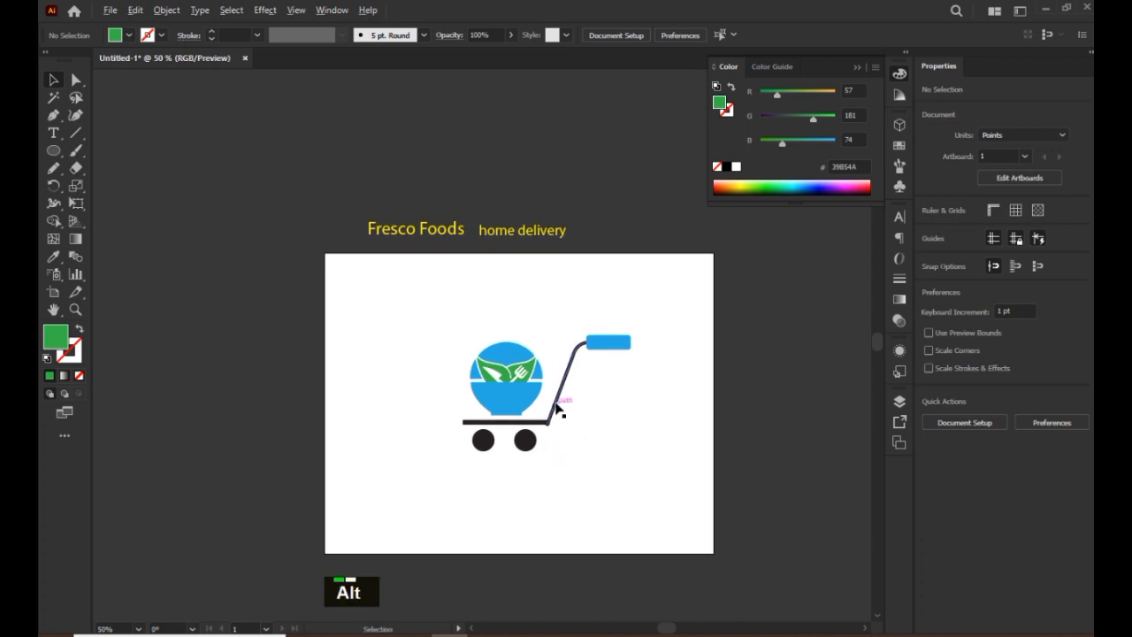
Round the corners of the cart handle's blue grip to a radius of about 11.7 pt.
scroll(557, 401, up, 2)
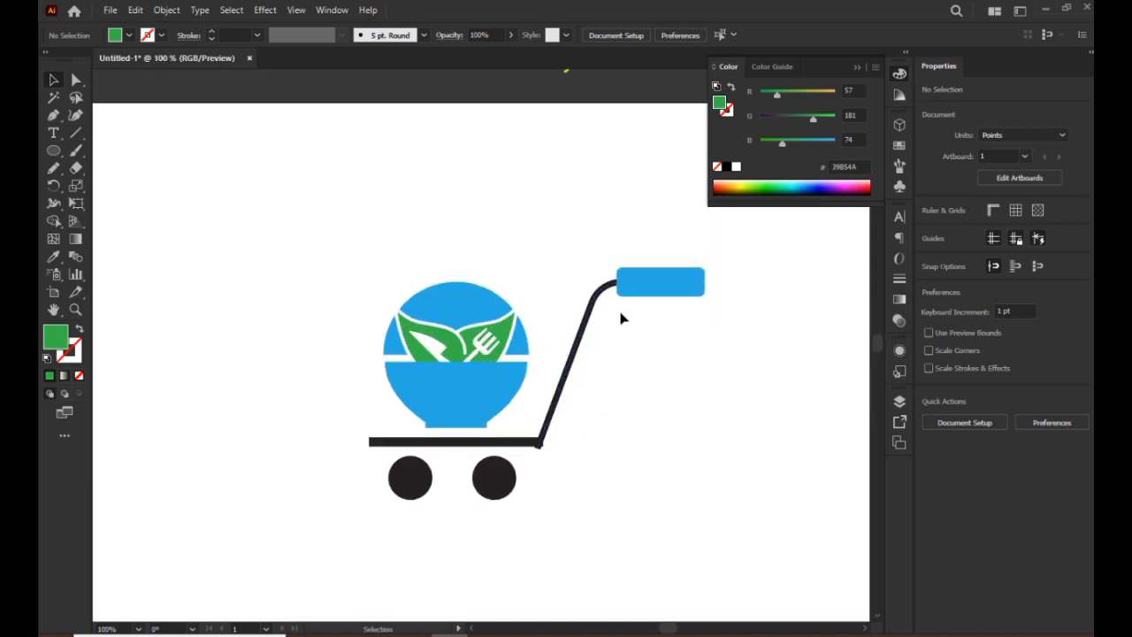
click(638, 301)
click(77, 79)
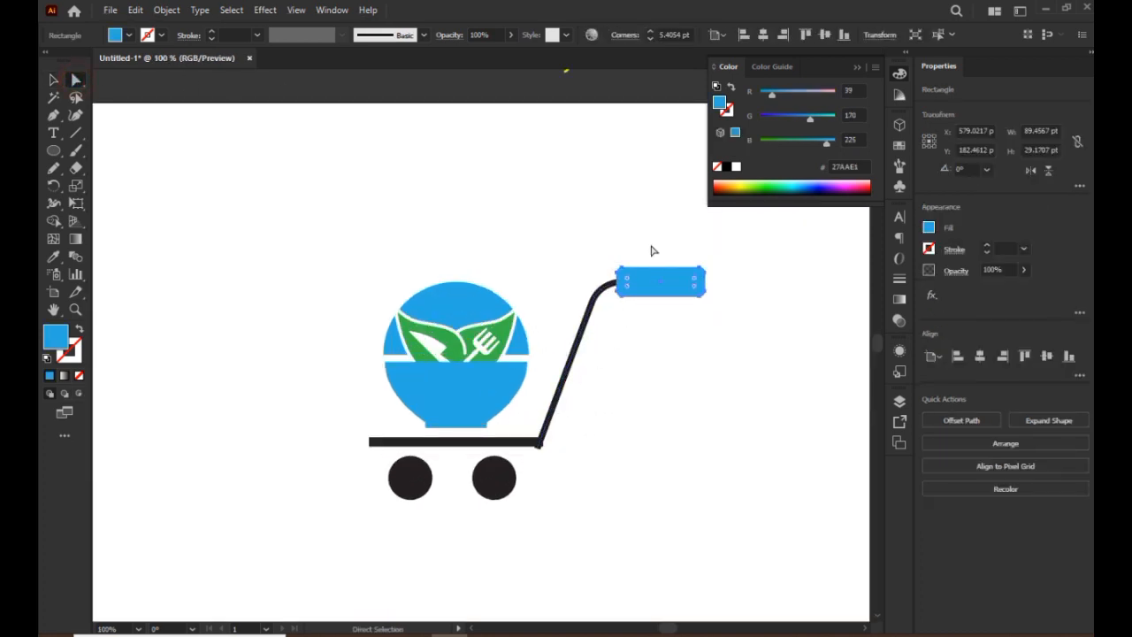
drag(626, 280, 633, 281)
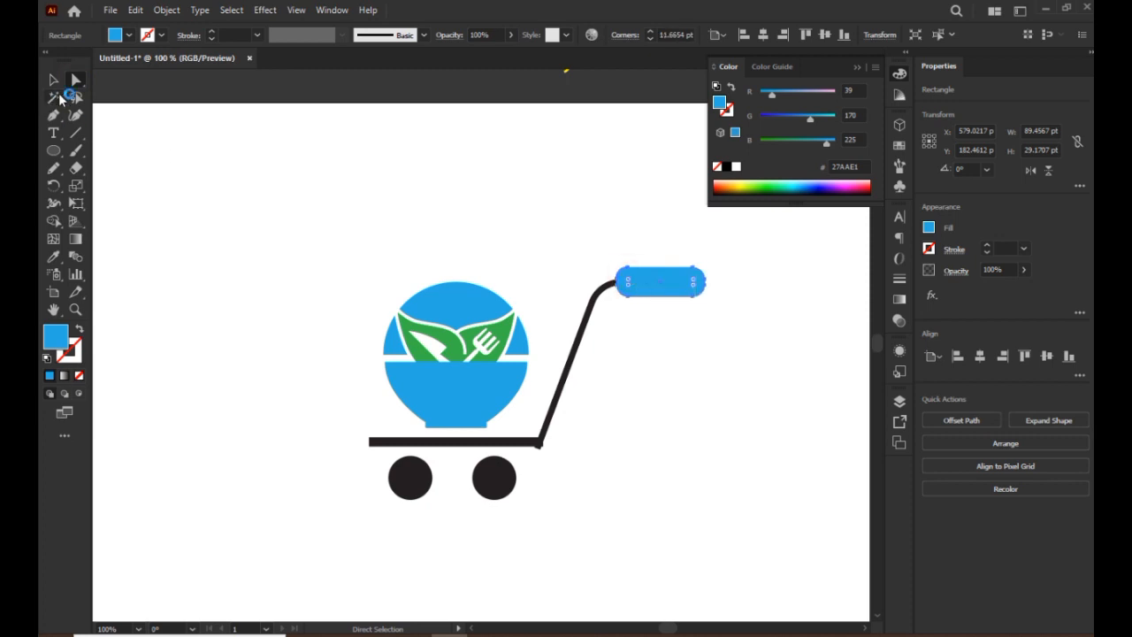
click(53, 80)
click(547, 389)
drag(541, 451, 540, 448)
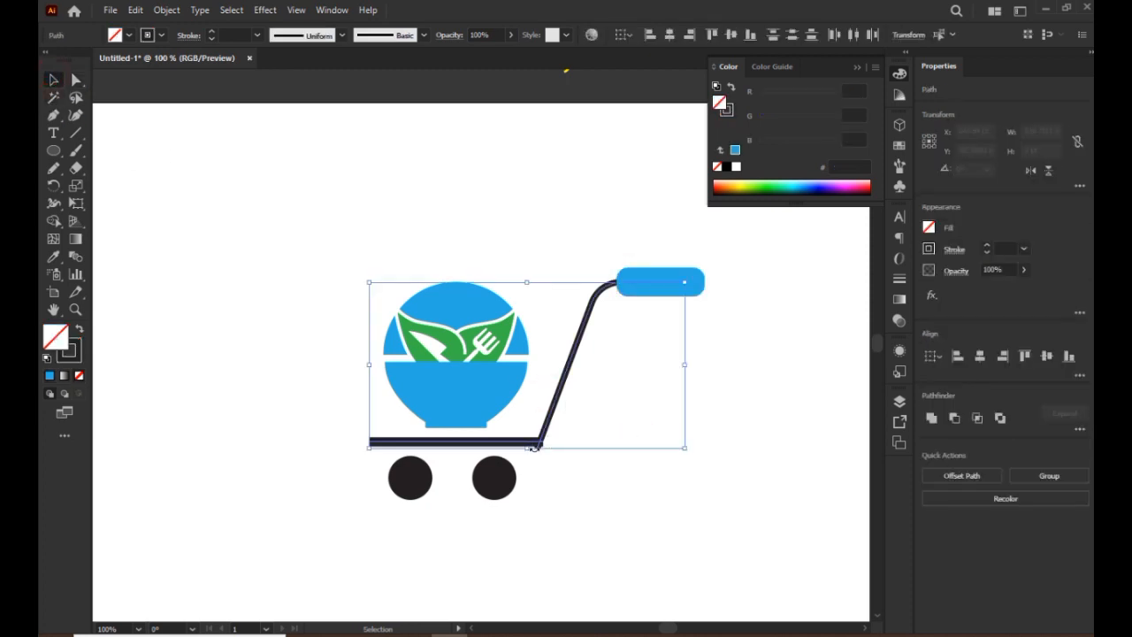
click(987, 251)
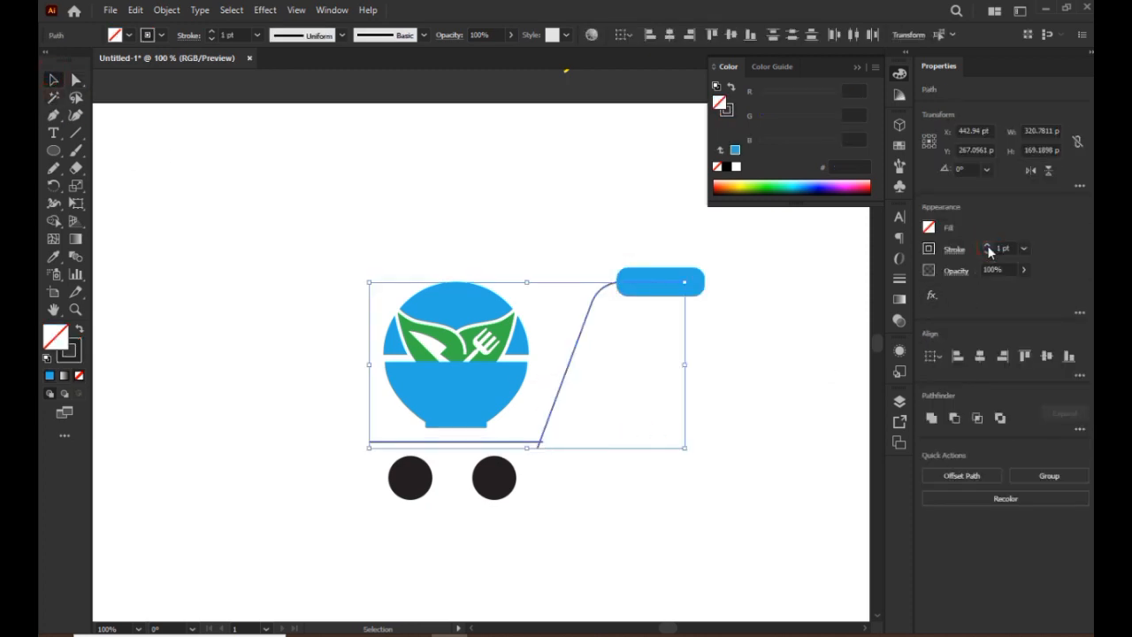
key(ctrl+z)
key(ctrl+z)
Thicken the stroke of the cart's horizontal platform line to 18 pt.
drag(619, 419, 567, 346)
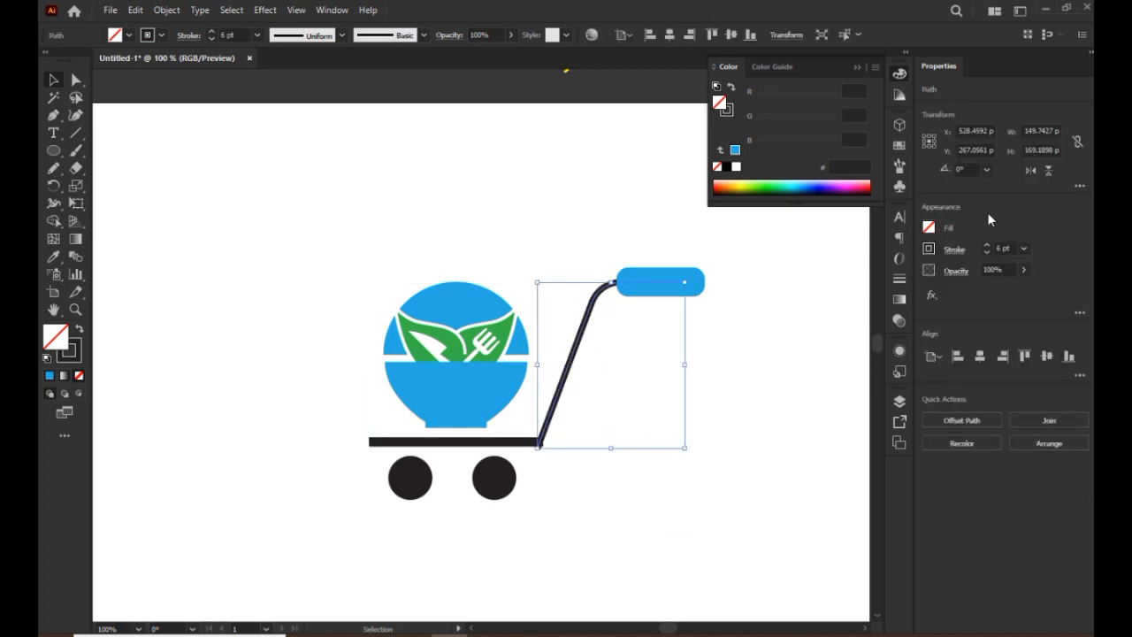
click(456, 440)
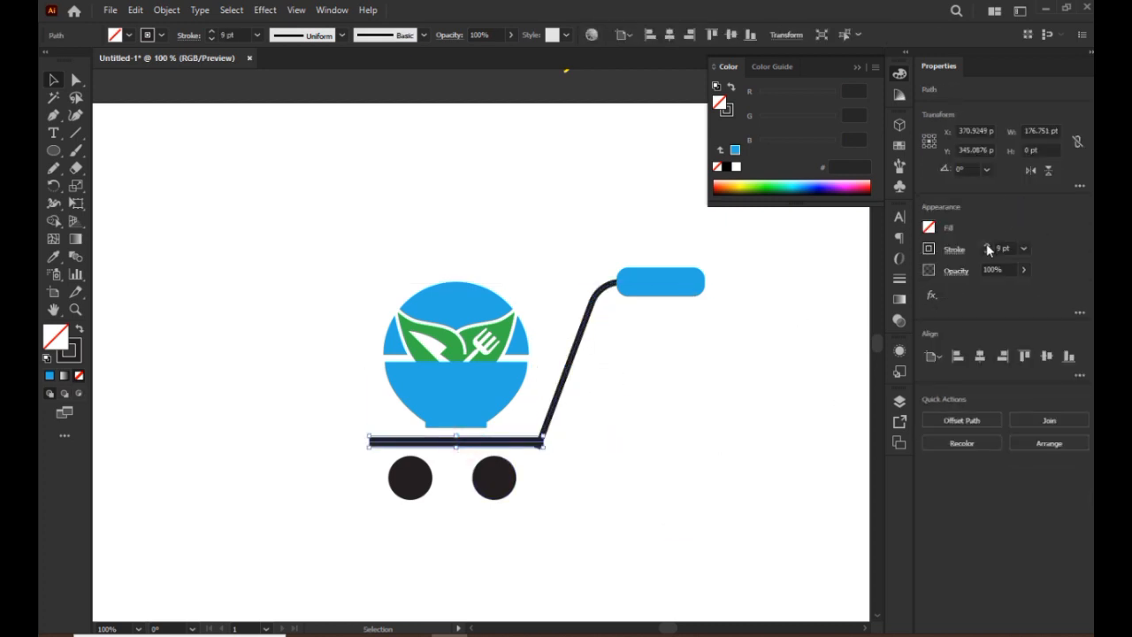
click(987, 246)
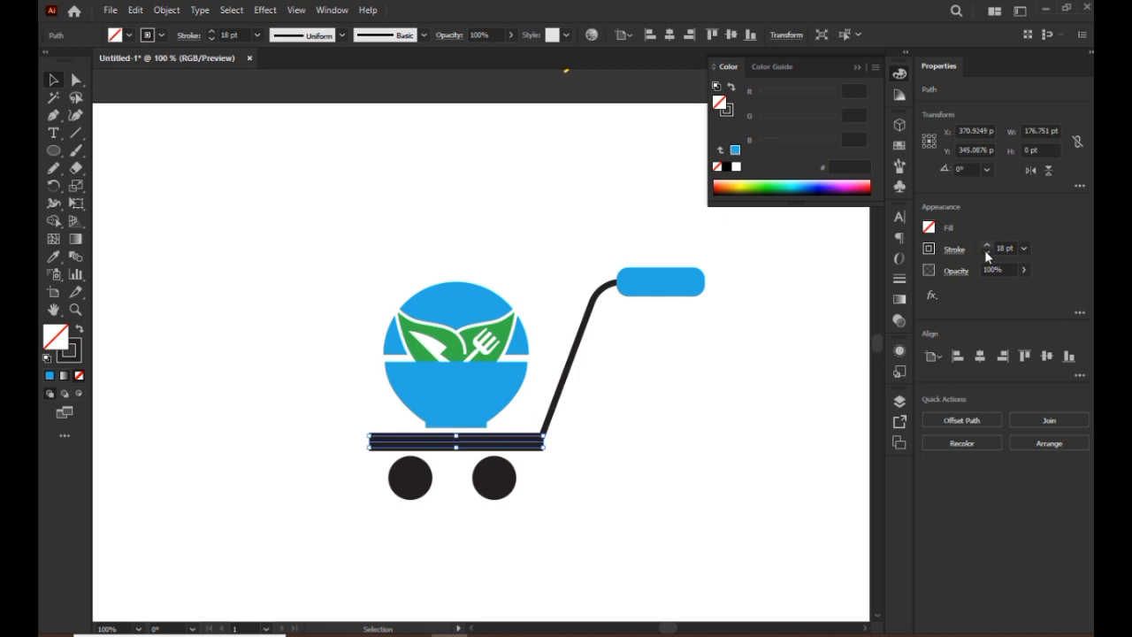
click(716, 451)
Set the stroke weight of the cart's slanted handle path to 12 pt.
click(567, 376)
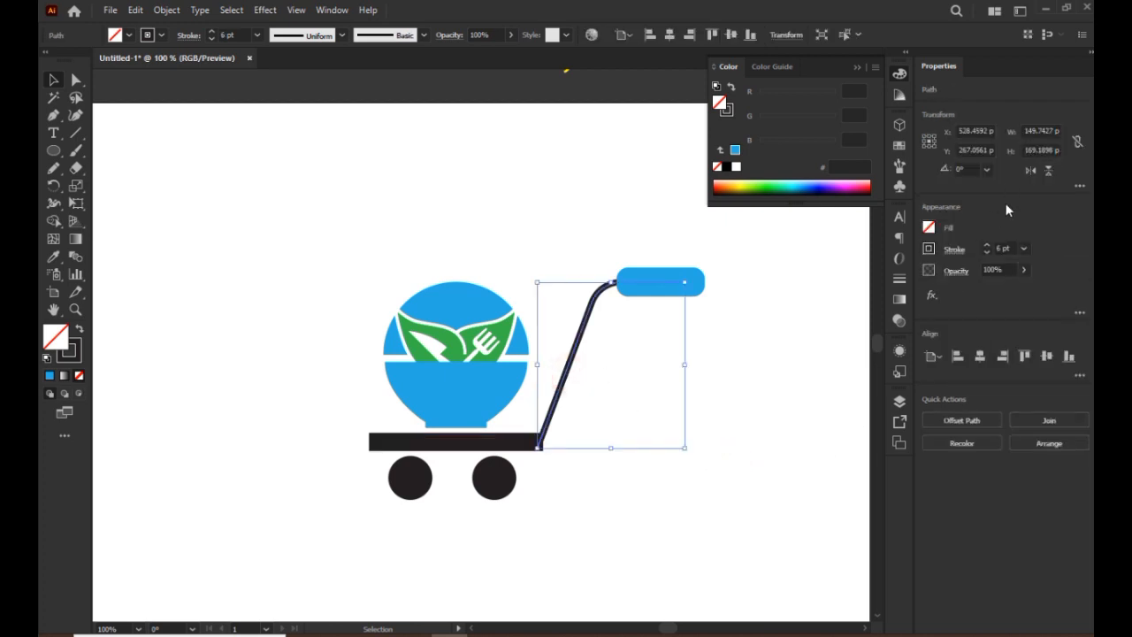
click(986, 247)
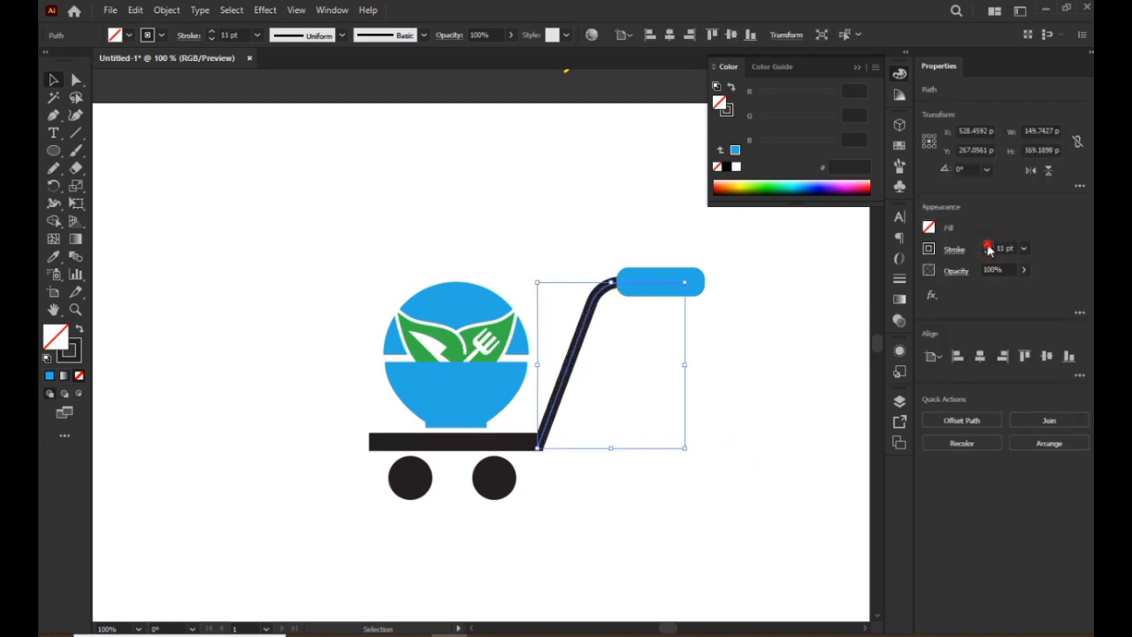
click(694, 506)
scroll(681, 504, down, 1)
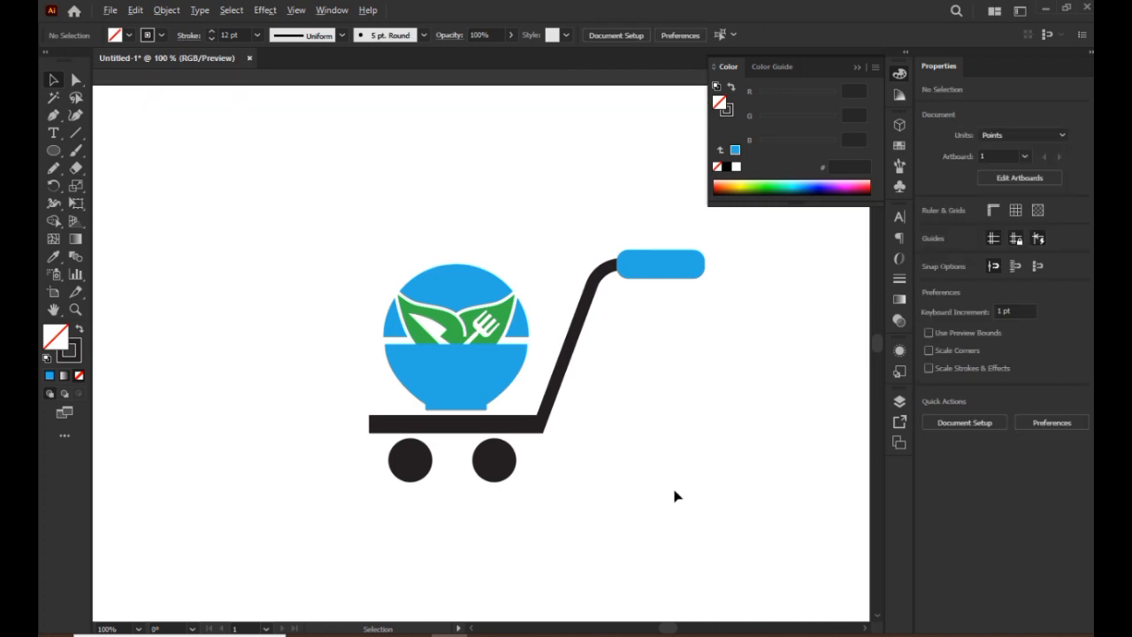
Place the Fresco Foods text beneath the cart at about 61 pt and recolor it with the dome's blue.
scroll(658, 495, down, 2)
drag(460, 264, 637, 511)
click(53, 258)
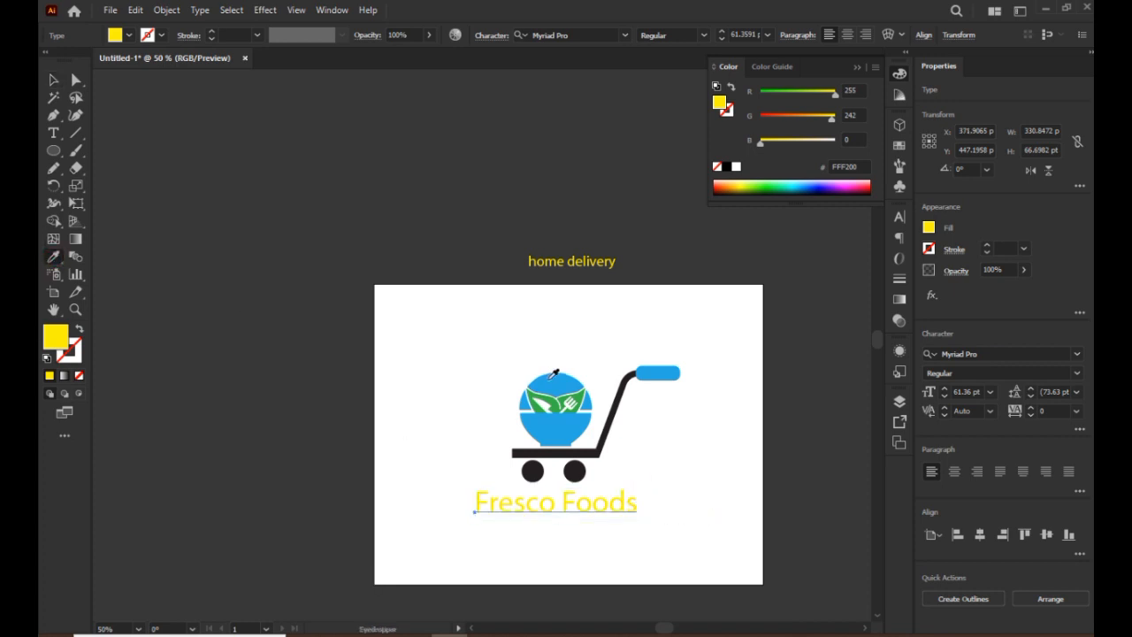
click(553, 376)
click(53, 79)
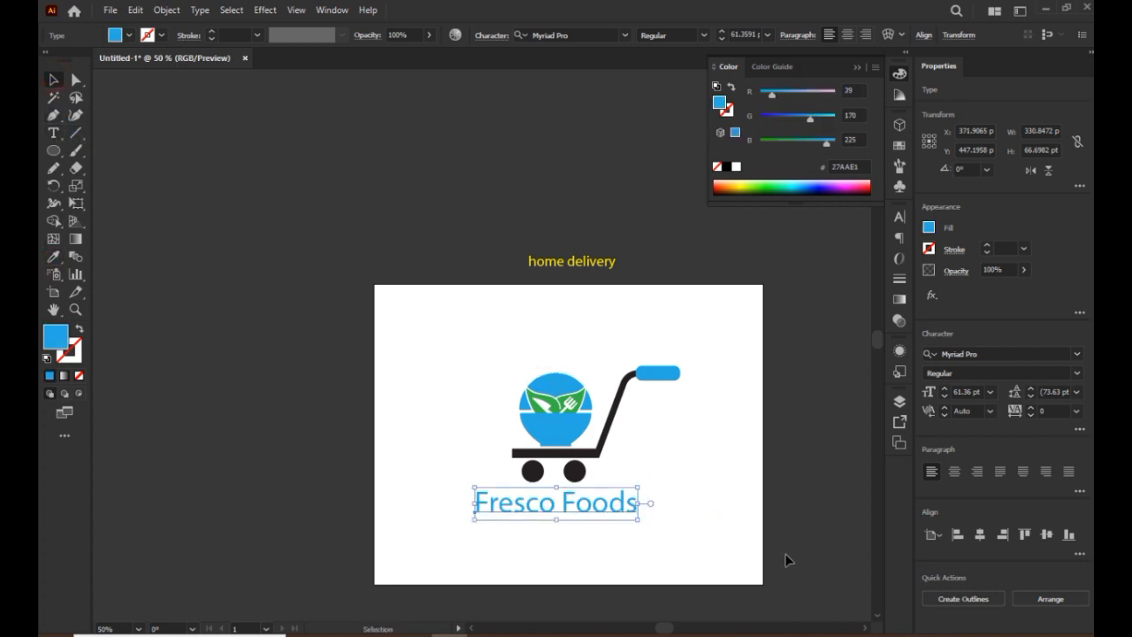
Nudge the Fresco Foods text slightly closer to the wheels and set its font to Mazzard H SemiBold.
scroll(630, 508, up, 1)
mouse_move(629, 511)
mouse_down()
mouse_move(635, 497)
mouse_move(620, 511)
mouse_up()
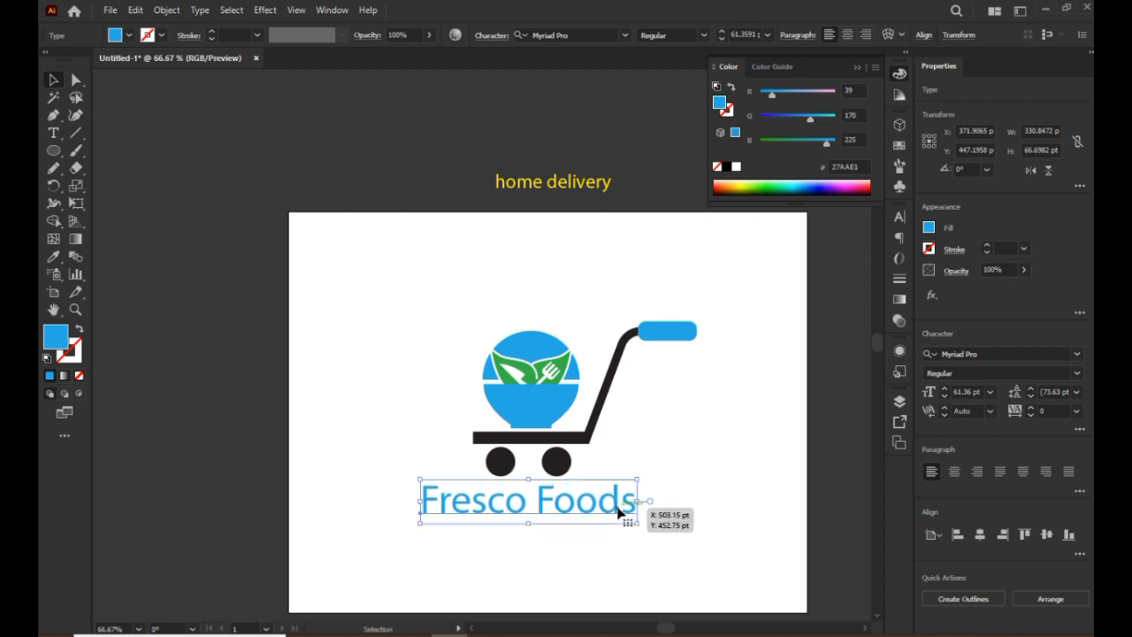
key(F9)
key(F9)
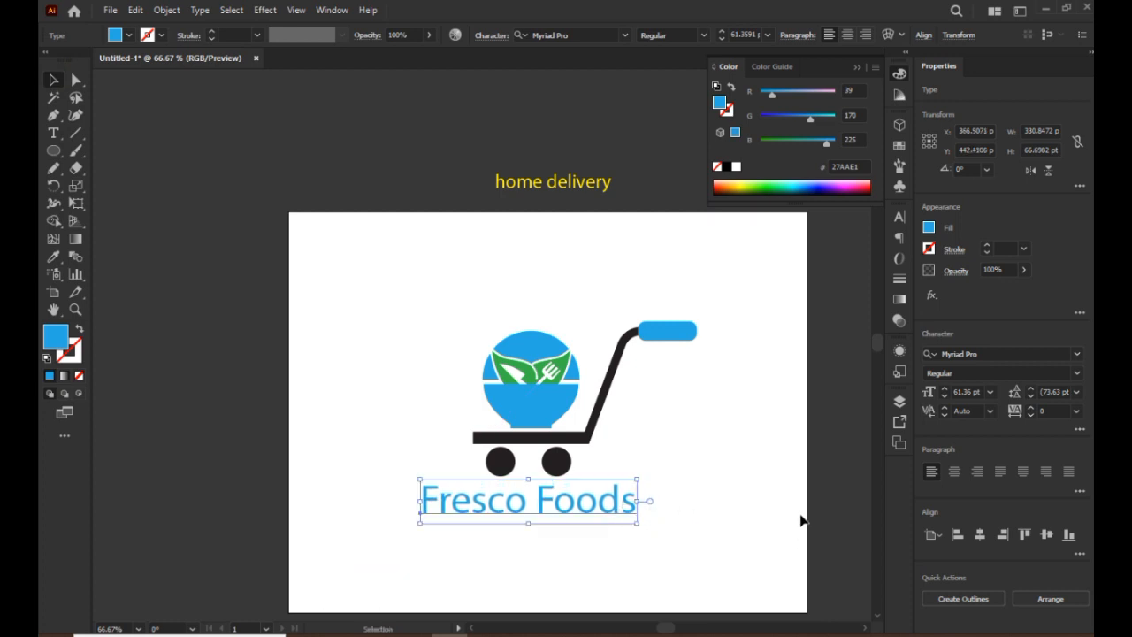
click(899, 219)
click(790, 232)
text(m)
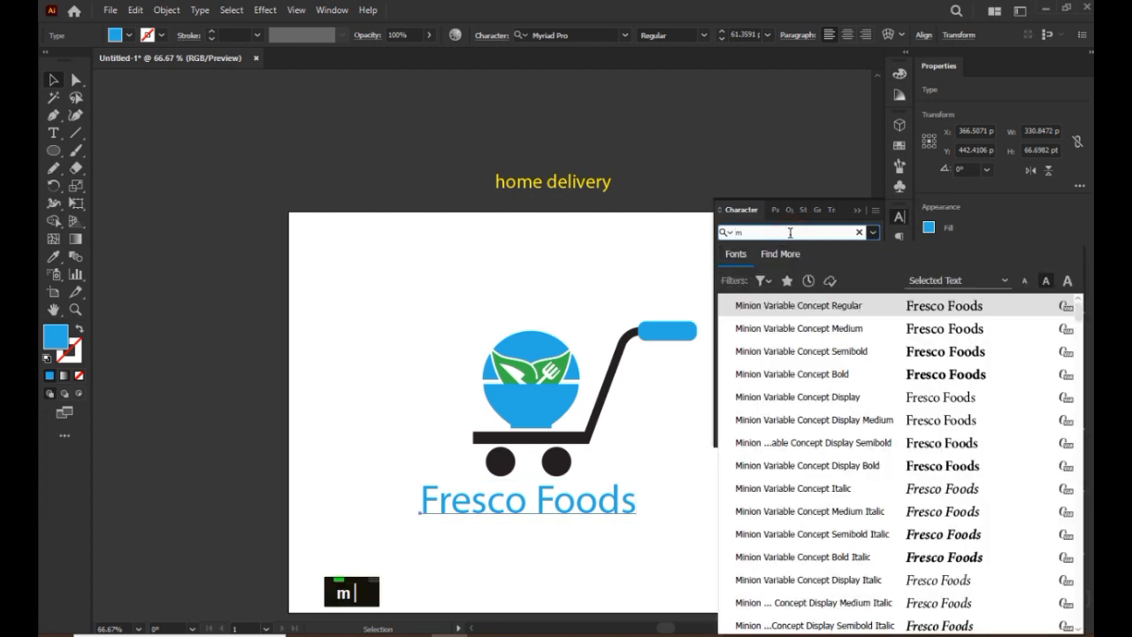
text(azza)
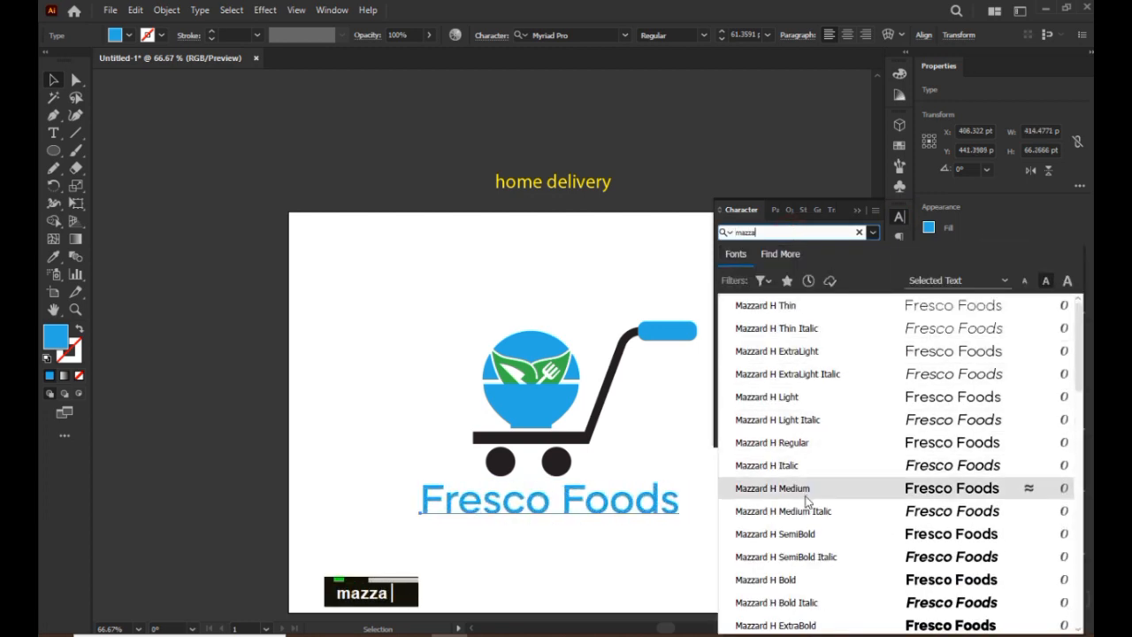
click(803, 535)
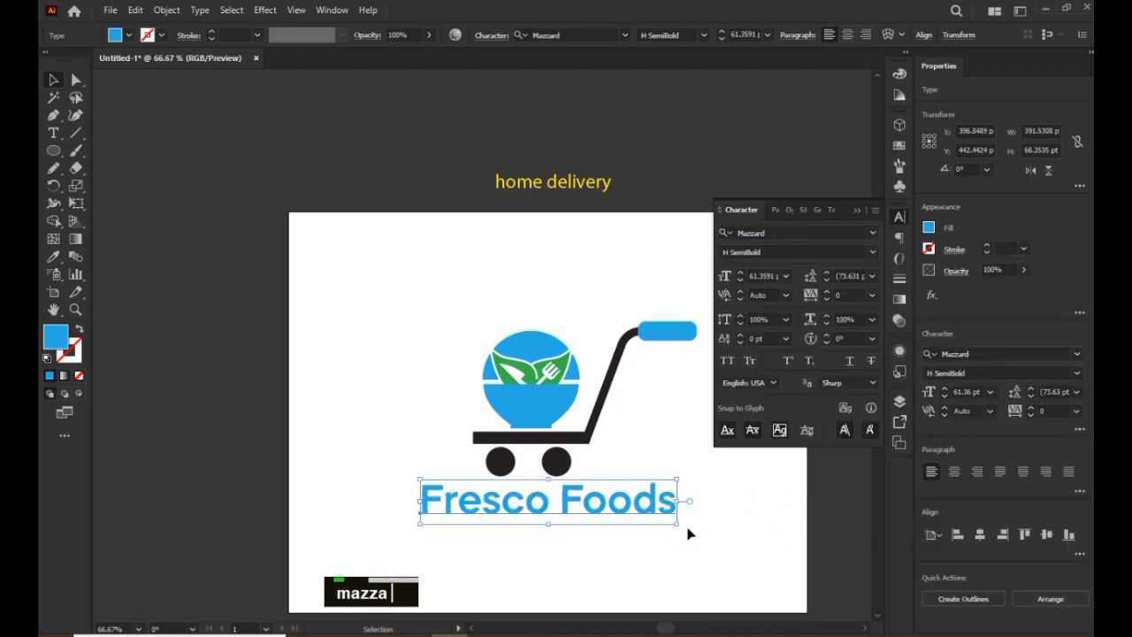
click(686, 544)
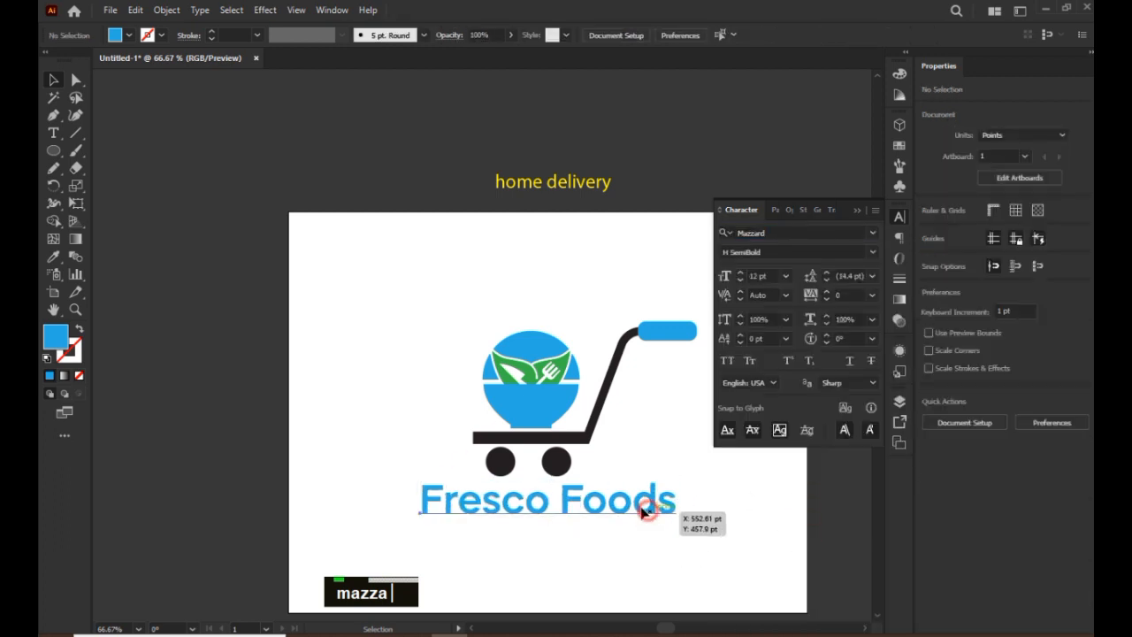
Scale the Fresco Foods text down to about 50 pt and position it beneath the cart wheels.
mouse_move(648, 509)
mouse_down()
mouse_move(633, 497)
mouse_move(592, 506)
mouse_move(633, 507)
mouse_up()
click(638, 564)
drag(622, 573, 582, 460)
drag(576, 407, 573, 407)
click(581, 465)
Move the home delivery text just below Fresco Foods and recolor it with the leaves' green.
scroll(460, 111, up, 1)
drag(543, 106, 553, 461)
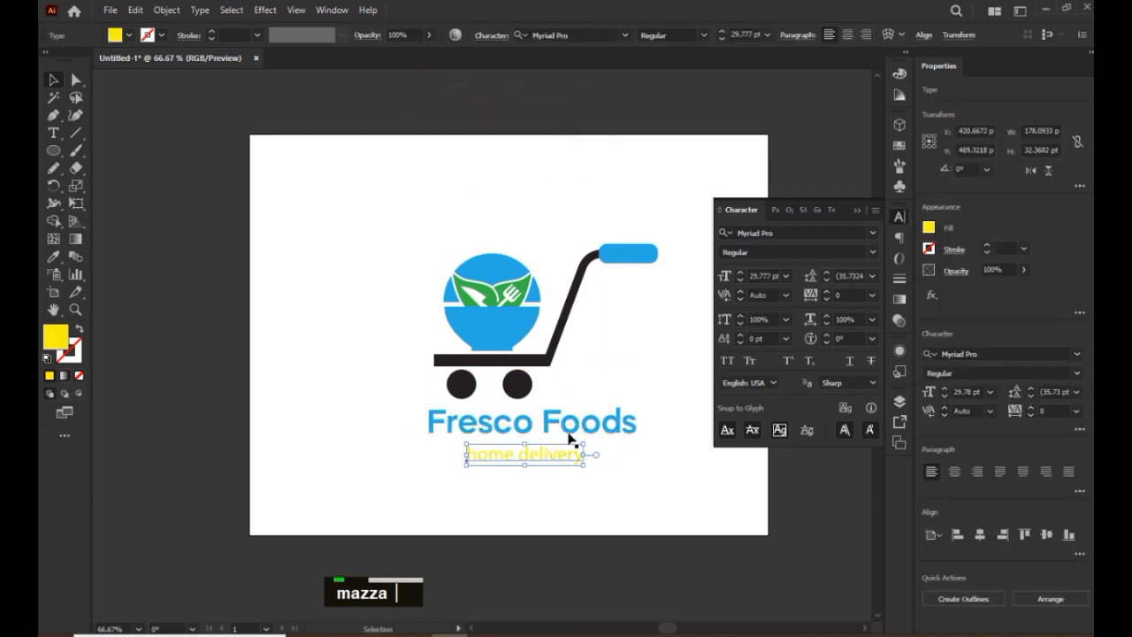
click(52, 257)
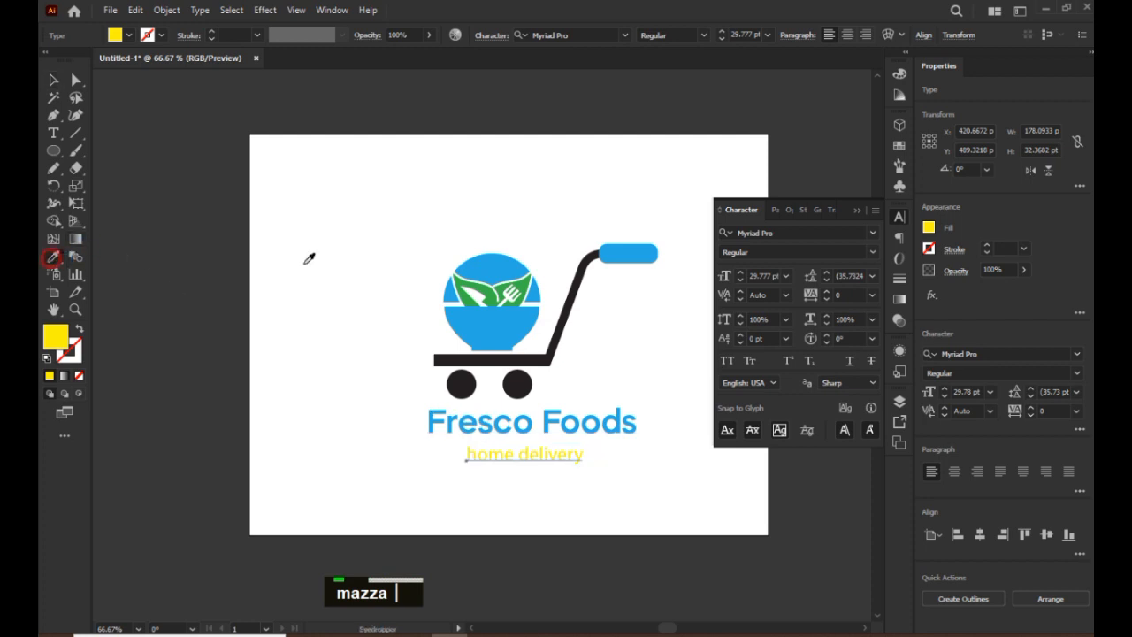
click(467, 278)
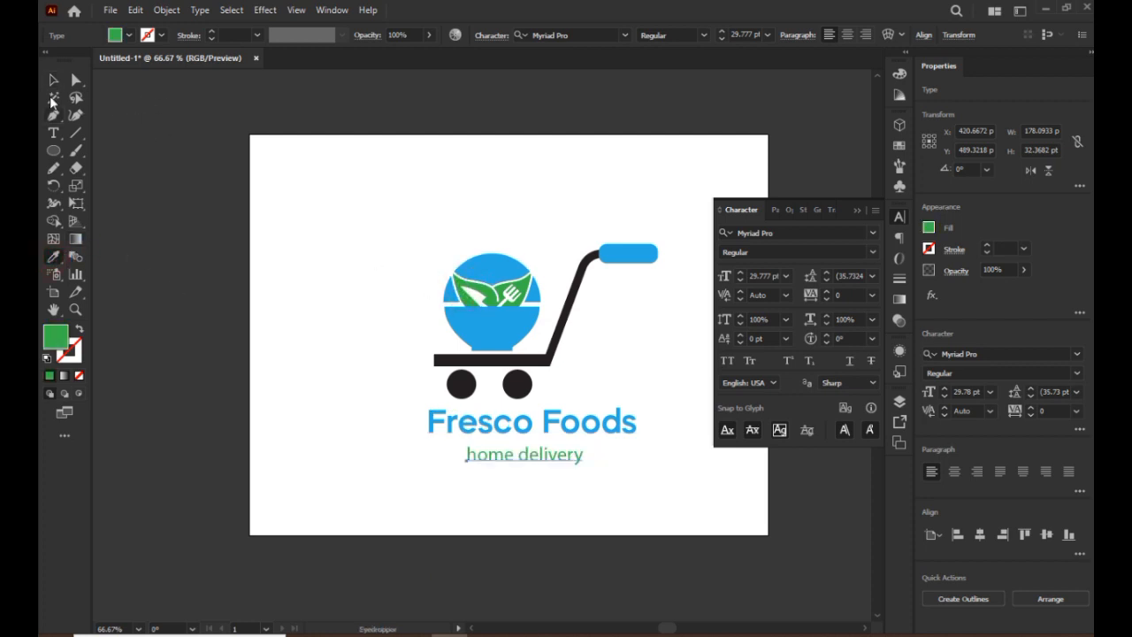
click(53, 80)
Using HSB color values, darken the home delivery text to about 48% brightness and the Fresco Foods text to about 64%.
click(900, 74)
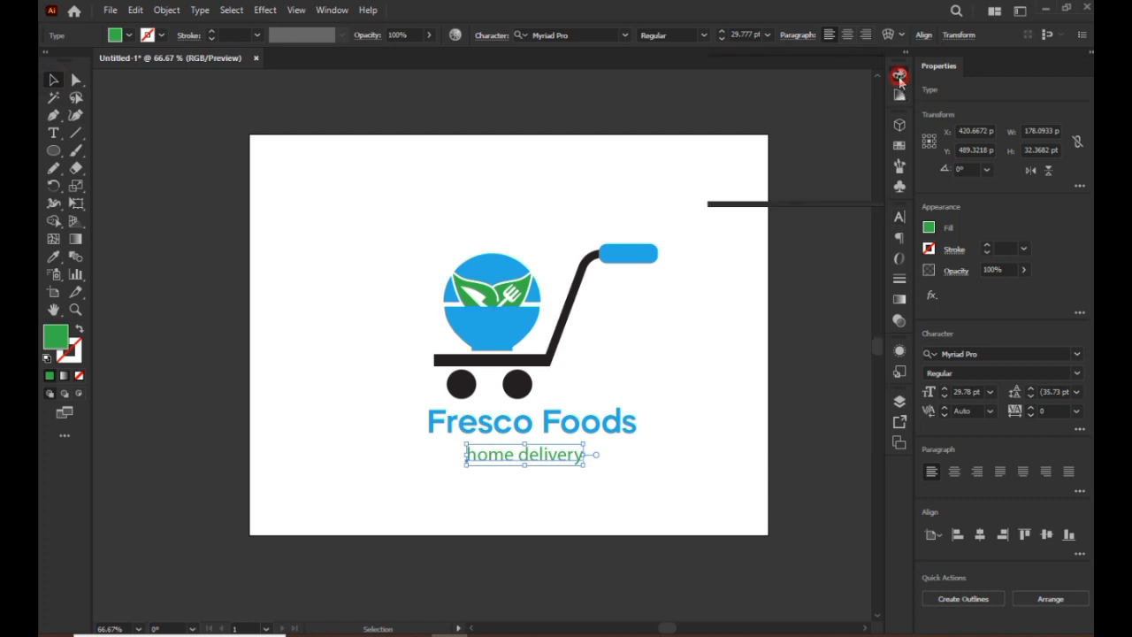
click(874, 67)
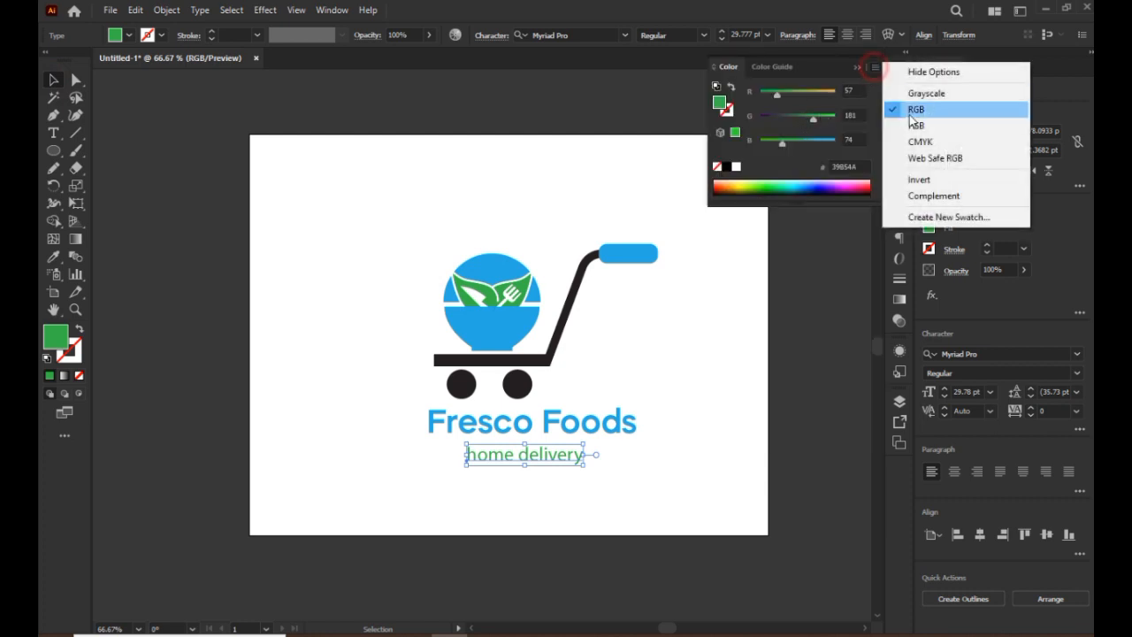
click(910, 126)
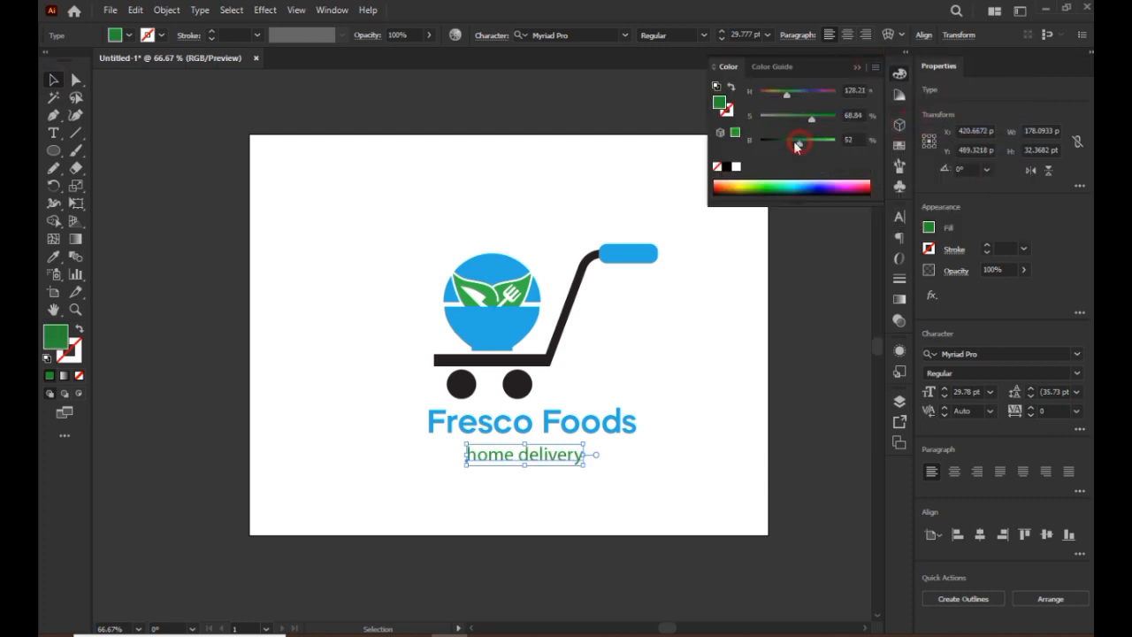
click(594, 433)
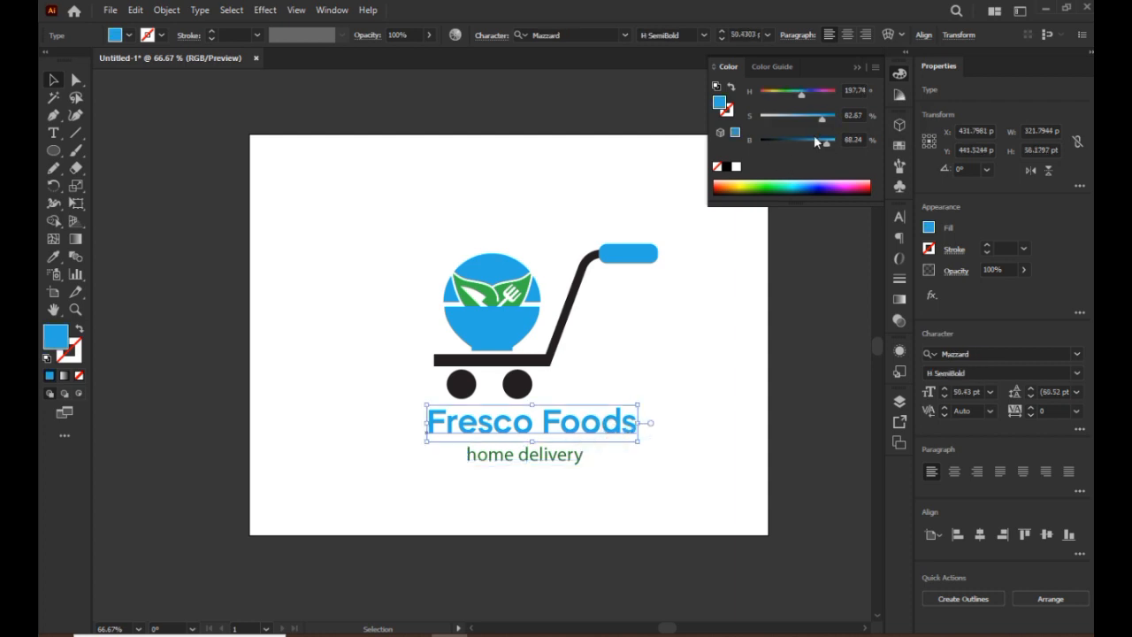
drag(810, 144, 805, 142)
click(674, 491)
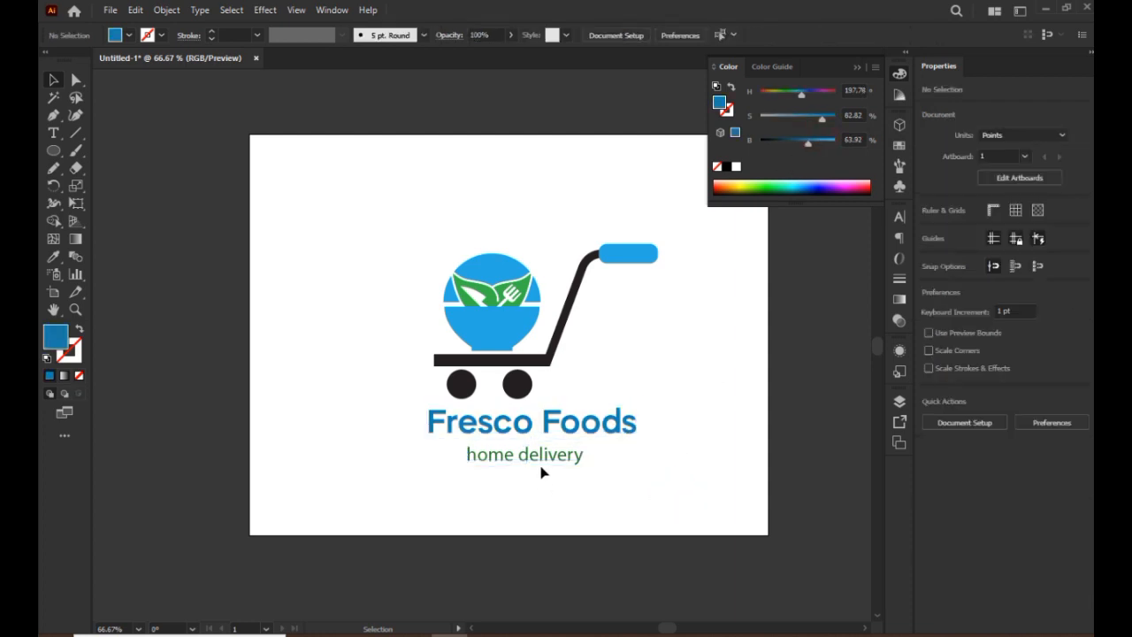
Nudge the home delivery text up and to the left, and set it in all caps with the Mazzard H Regular font.
drag(541, 462, 534, 457)
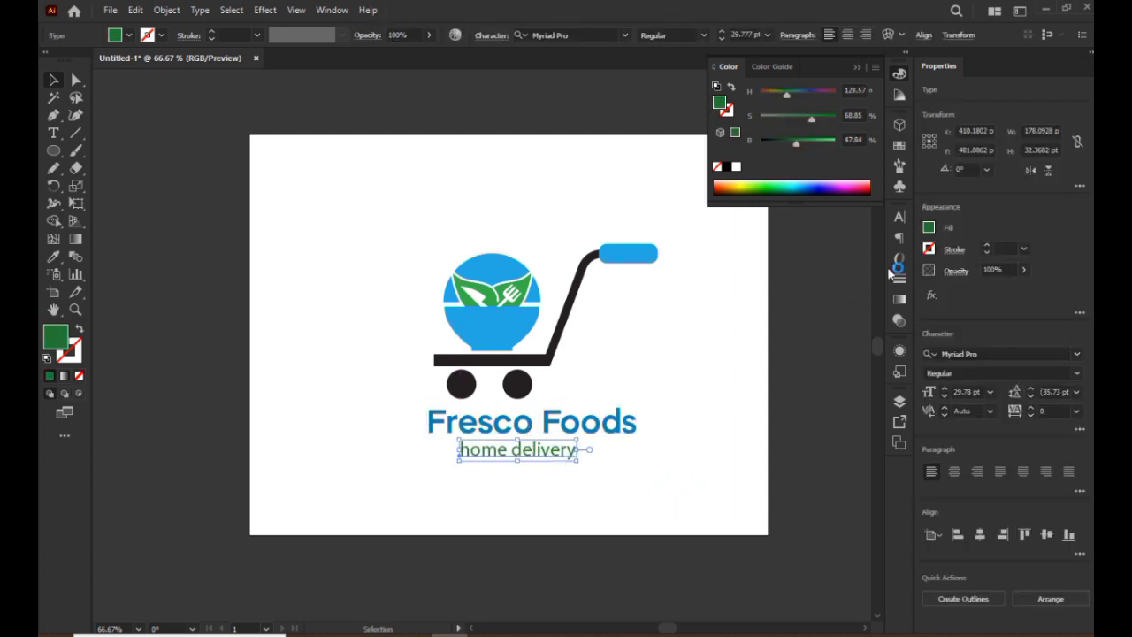
click(899, 219)
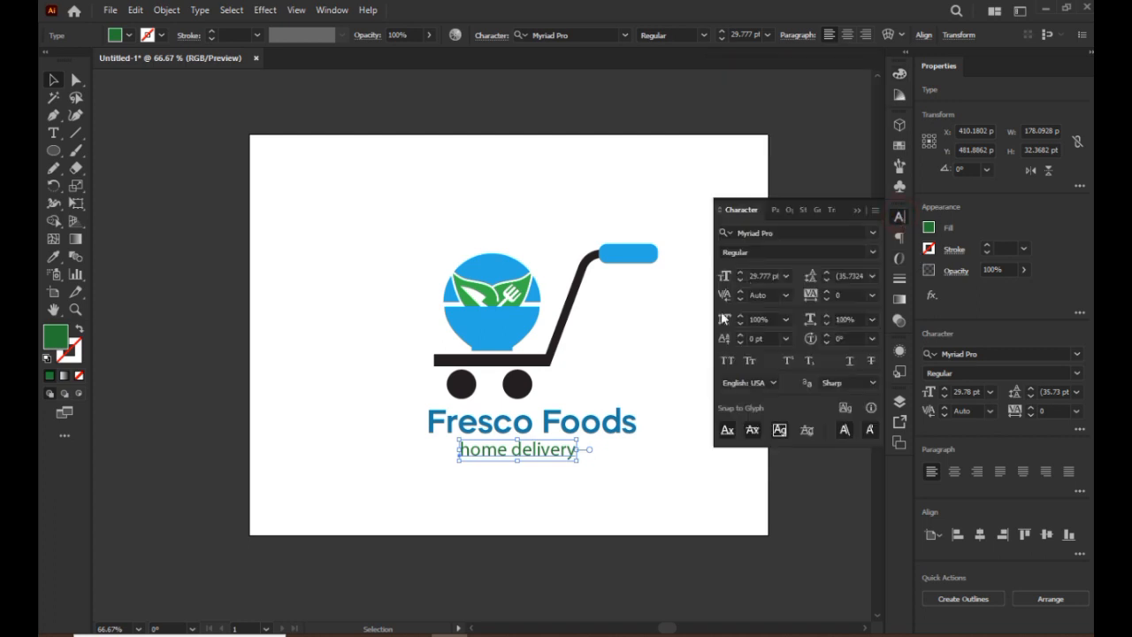
click(726, 362)
click(790, 234)
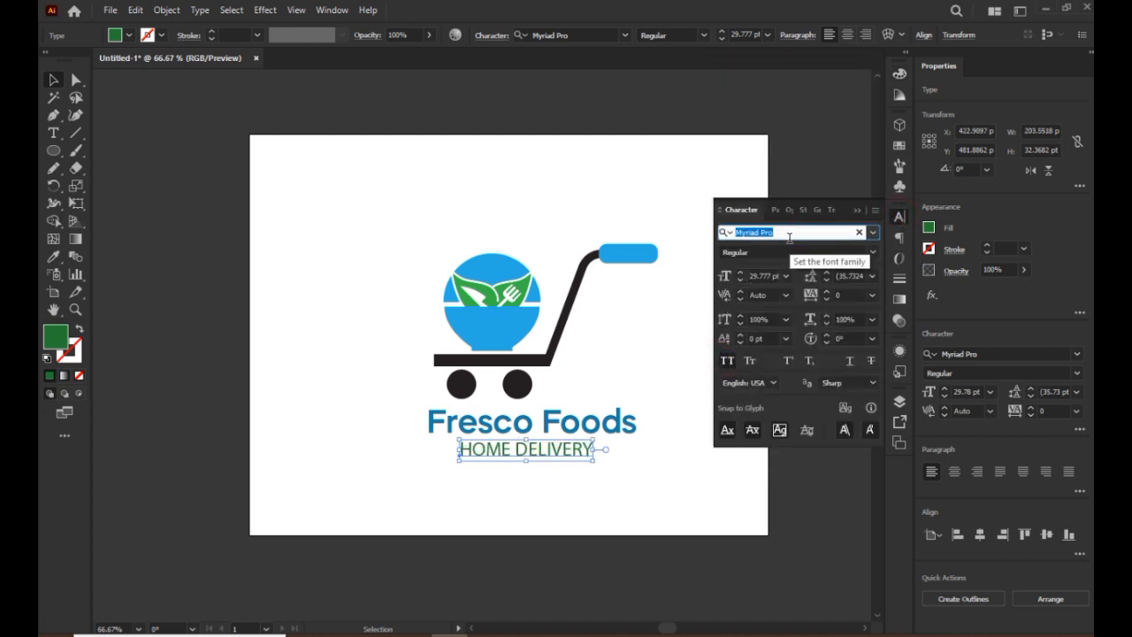
text(mazza)
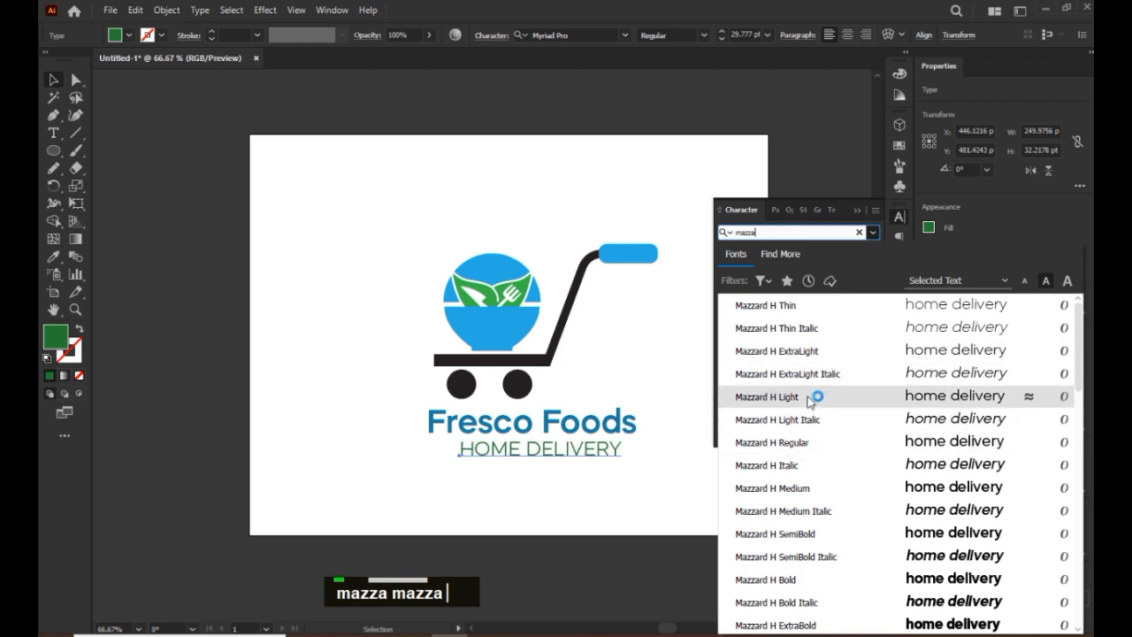
click(802, 446)
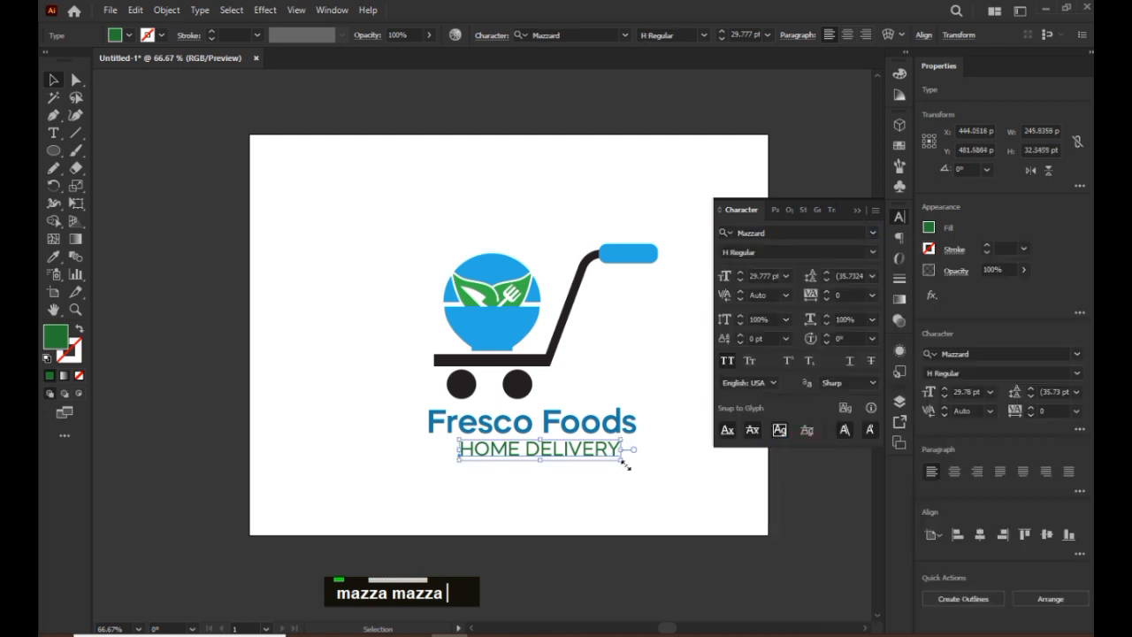
Scale the home delivery text down to about 18.5 pt and set its tracking to 200.
scroll(624, 463, up, 2)
drag(629, 450, 491, 431)
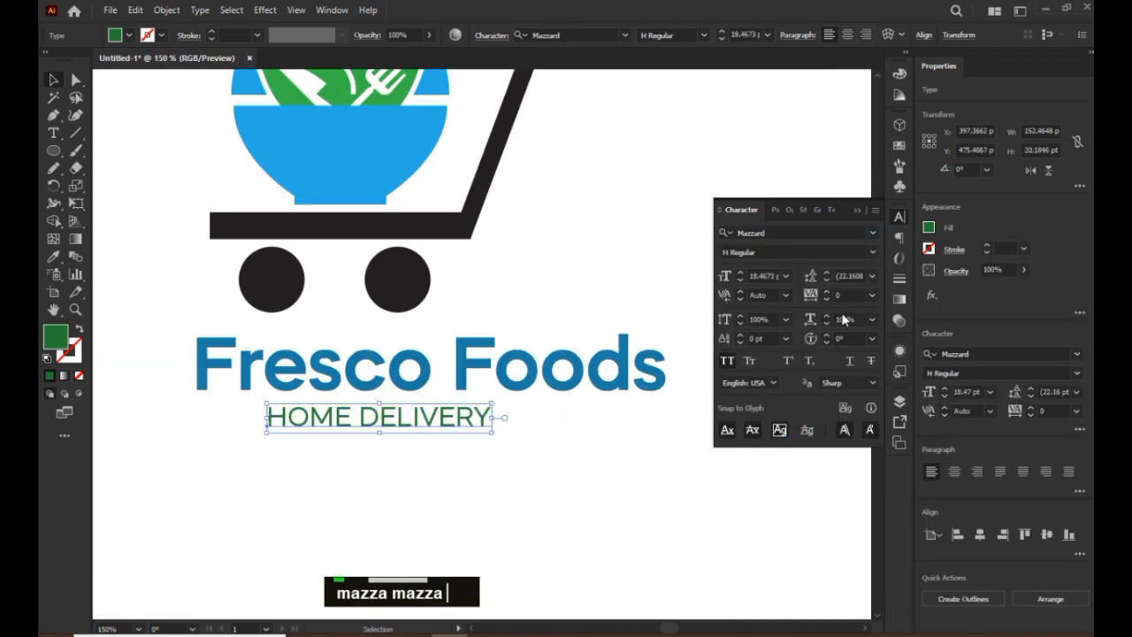
click(872, 296)
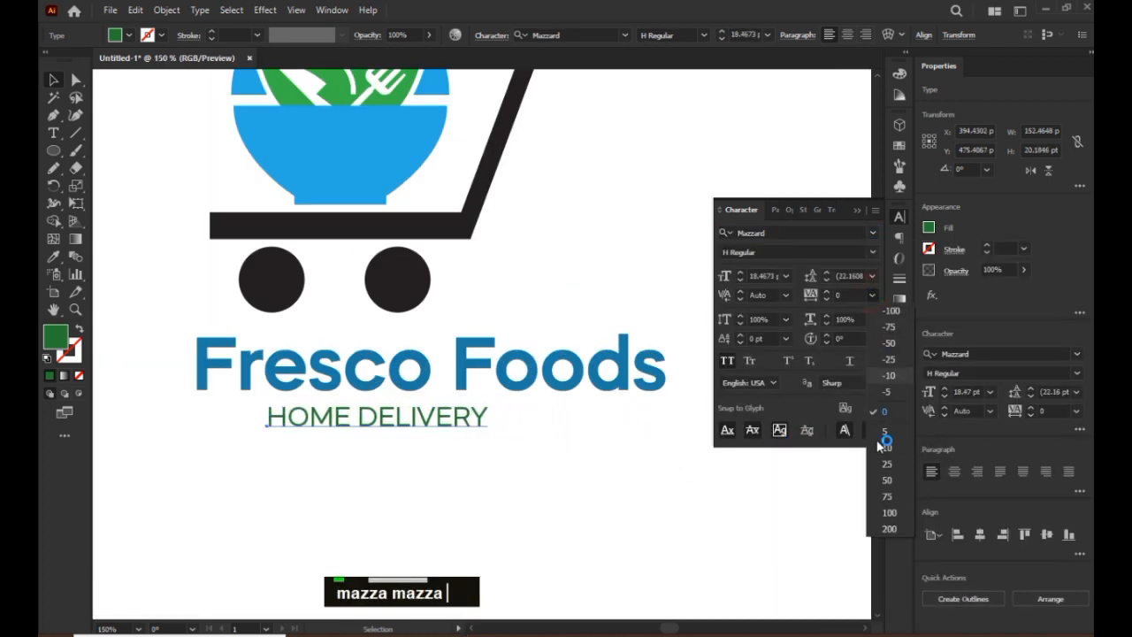
click(881, 527)
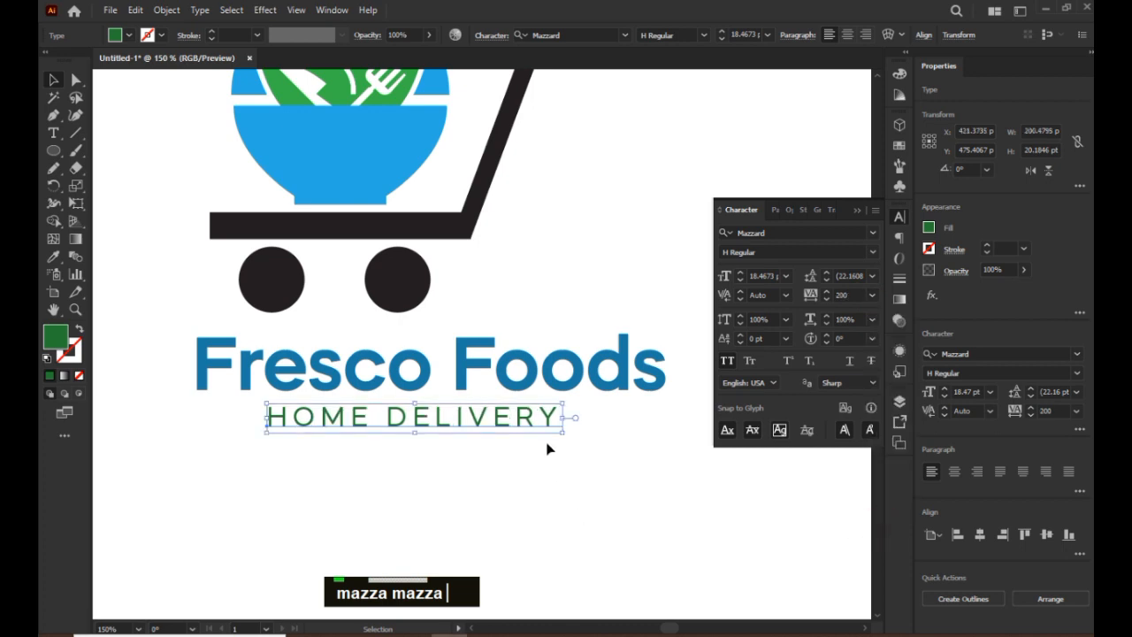
Set the home delivery text's tracking to 237 and center it slightly lower beneath Fresco Foods.
drag(815, 297, 826, 296)
click(826, 294)
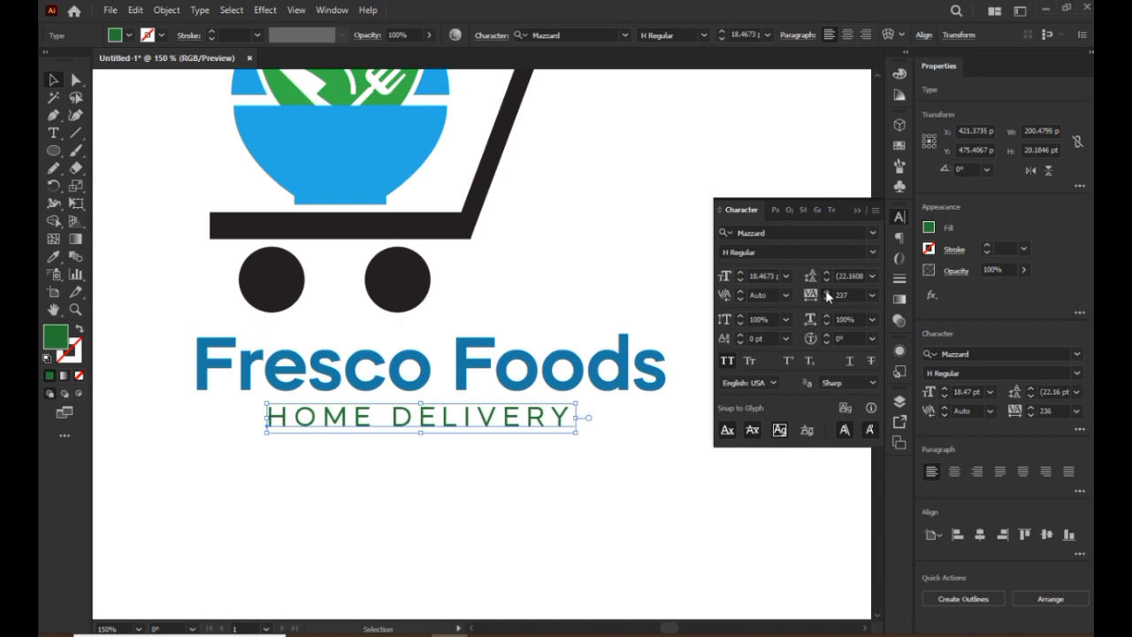
drag(520, 419, 520, 424)
click(520, 506)
Expand the objects, fills and strokes of the entire logo, including both text lines.
scroll(524, 511, down, 2)
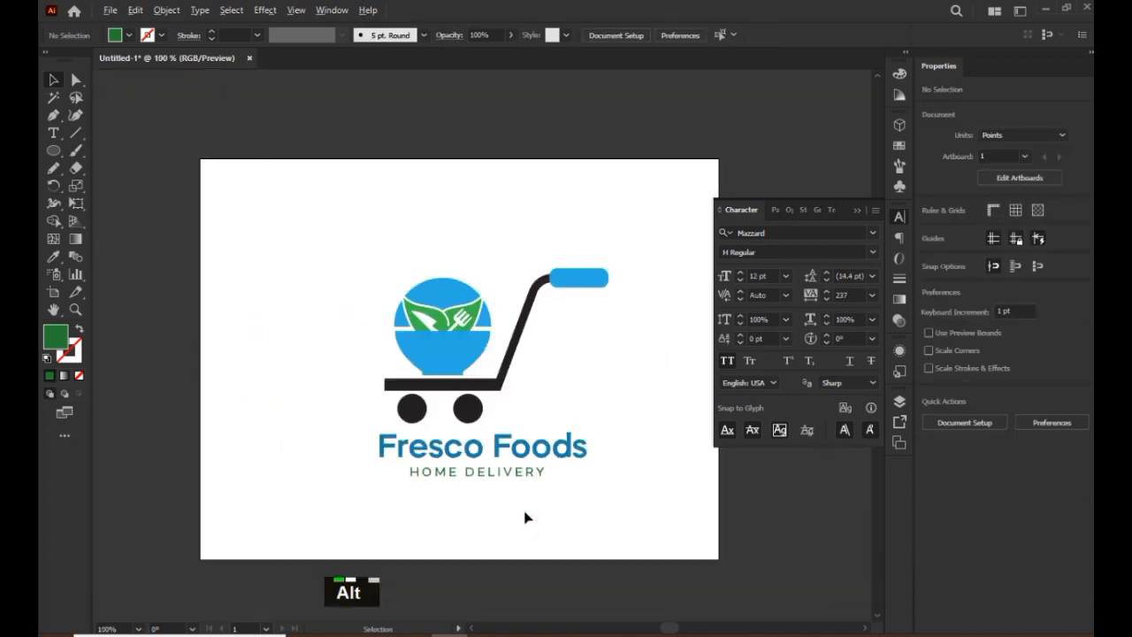
drag(519, 523, 457, 489)
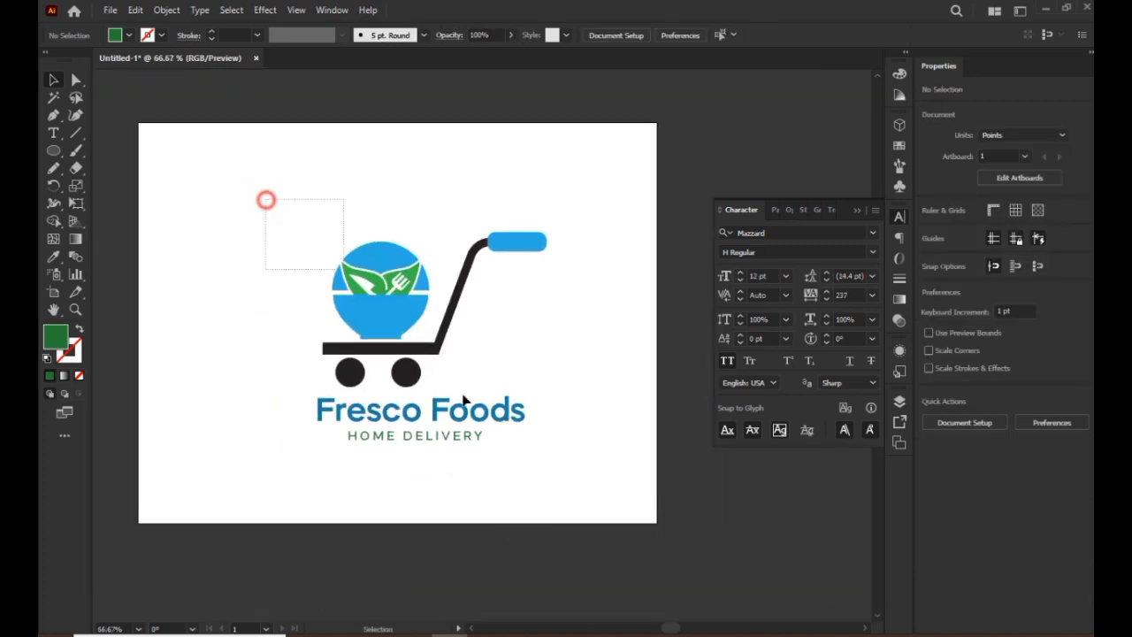
drag(462, 400, 566, 494)
click(167, 9)
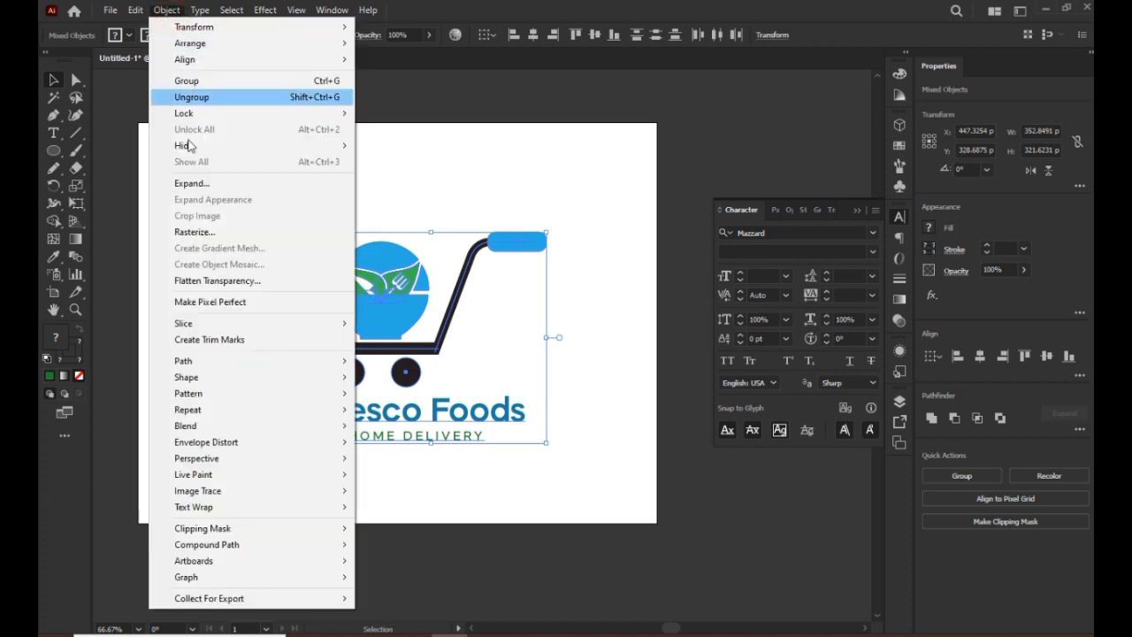
click(191, 183)
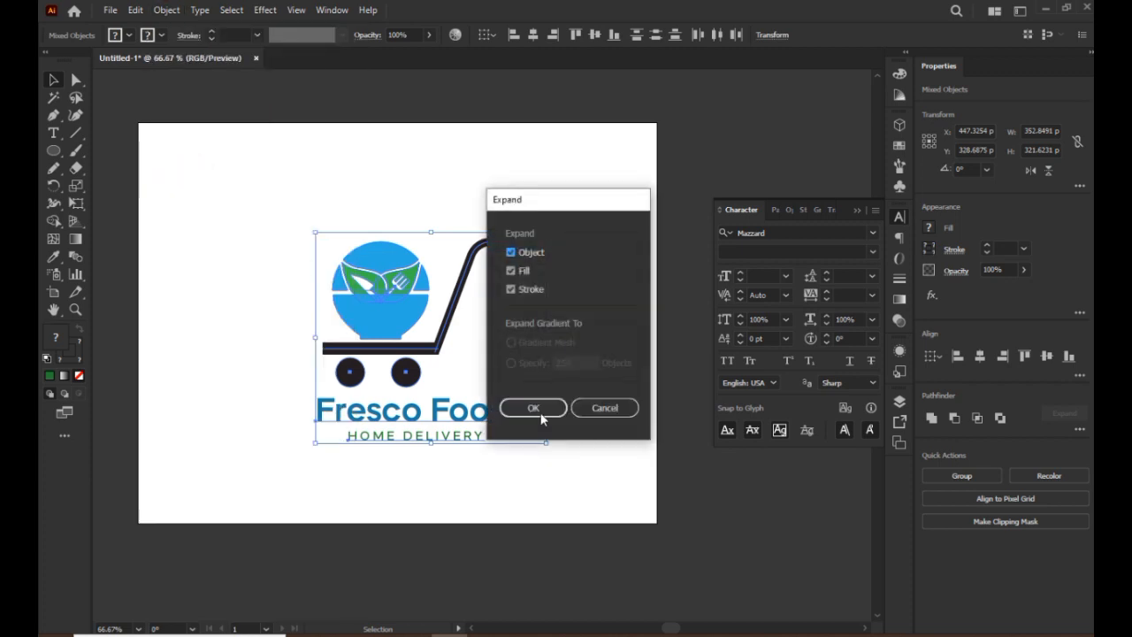
click(534, 409)
Scale the grouped logo down to about 210 pt wide and move it to the artboard's upper center.
drag(546, 335, 582, 335)
drag(440, 332, 410, 298)
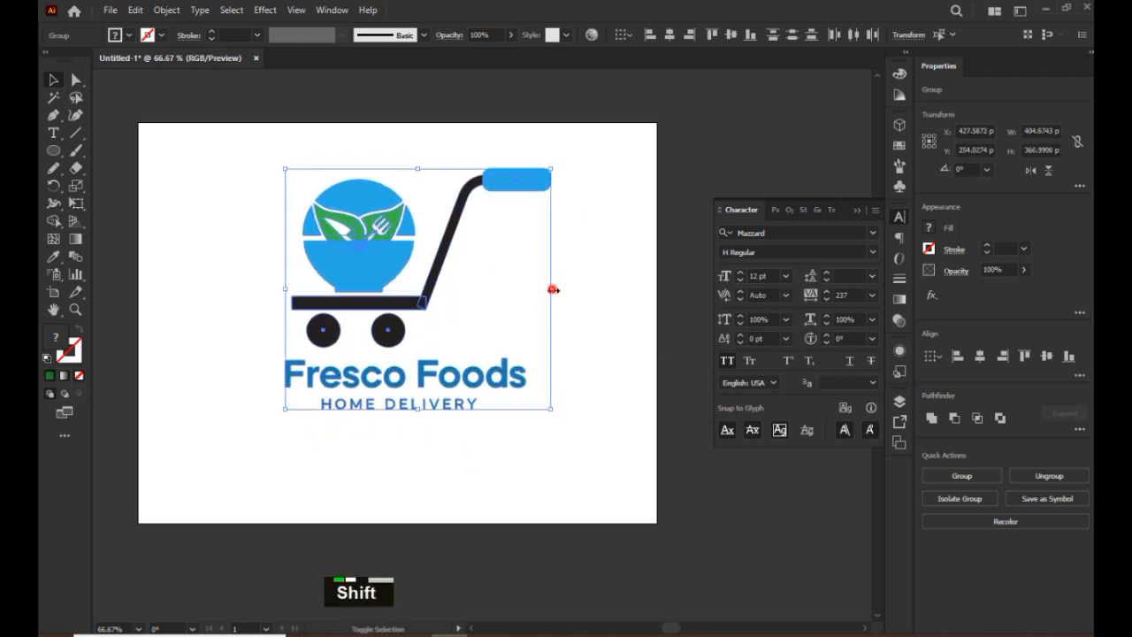
drag(552, 289, 476, 291)
drag(365, 298, 405, 244)
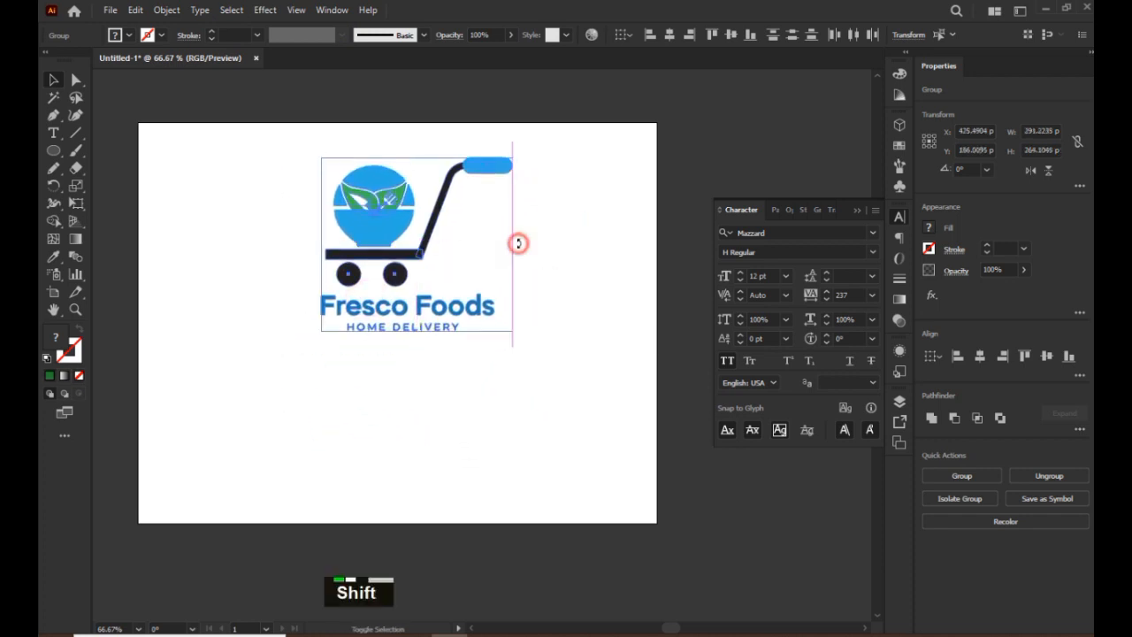
drag(514, 245, 460, 245)
drag(376, 254, 396, 229)
click(420, 368)
key(space)
drag(416, 399, 450, 401)
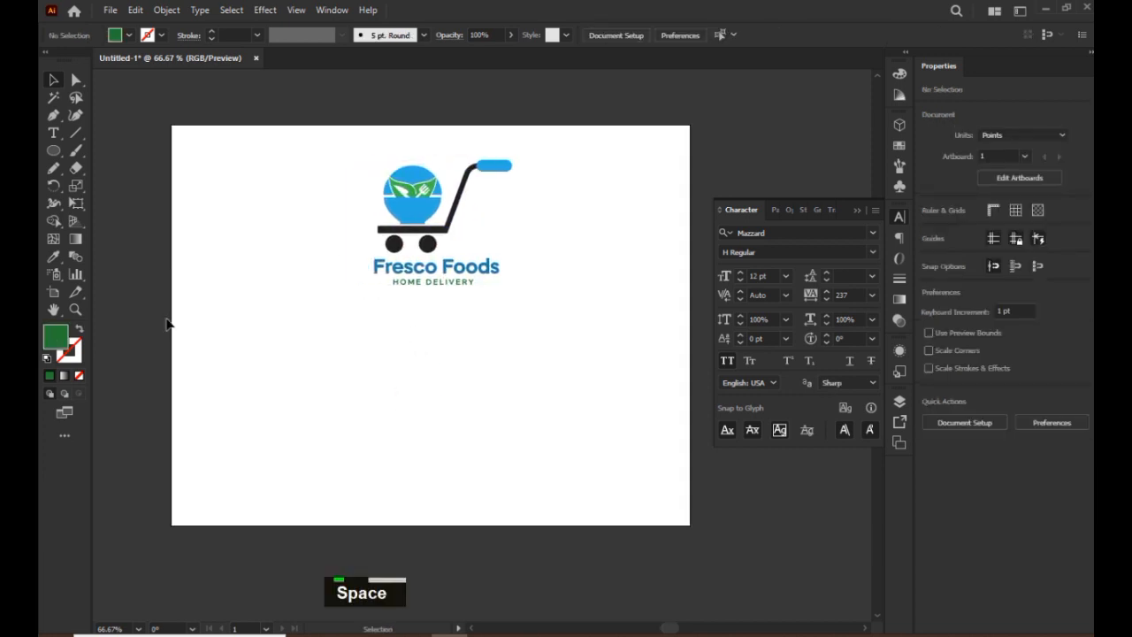
Draw a rectangle about 378 by 300 pt in the artboard's lower-left corner and fill it with black.
right_click(52, 151)
click(128, 150)
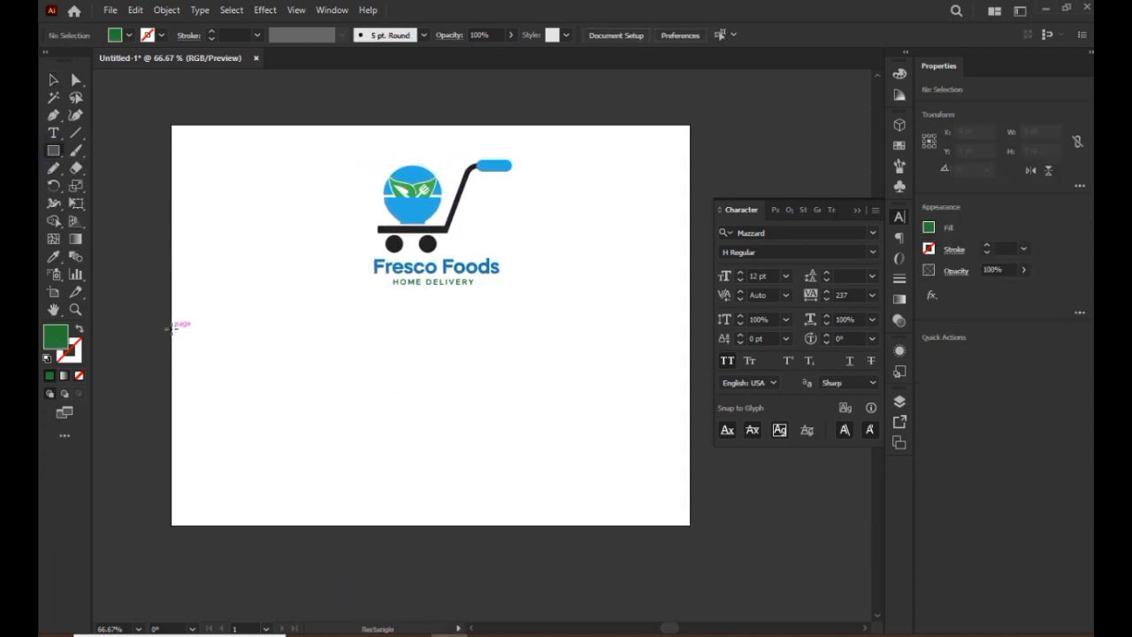
drag(173, 327, 418, 524)
click(900, 145)
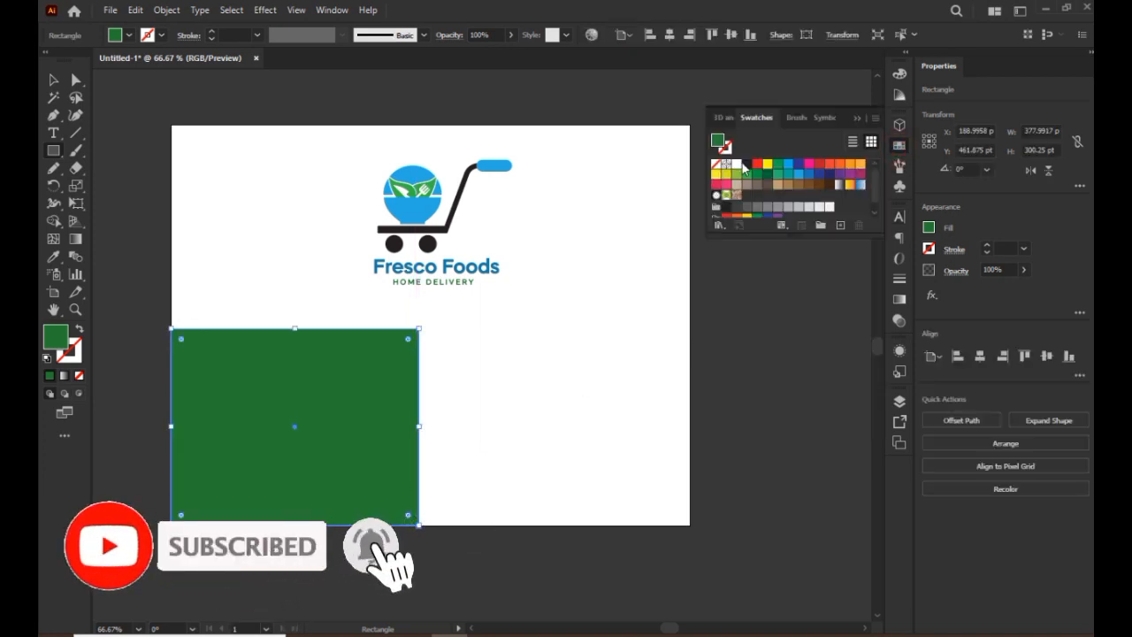
click(747, 165)
Duplicate the complete logo onto the dark rectangle.
click(53, 81)
click(268, 174)
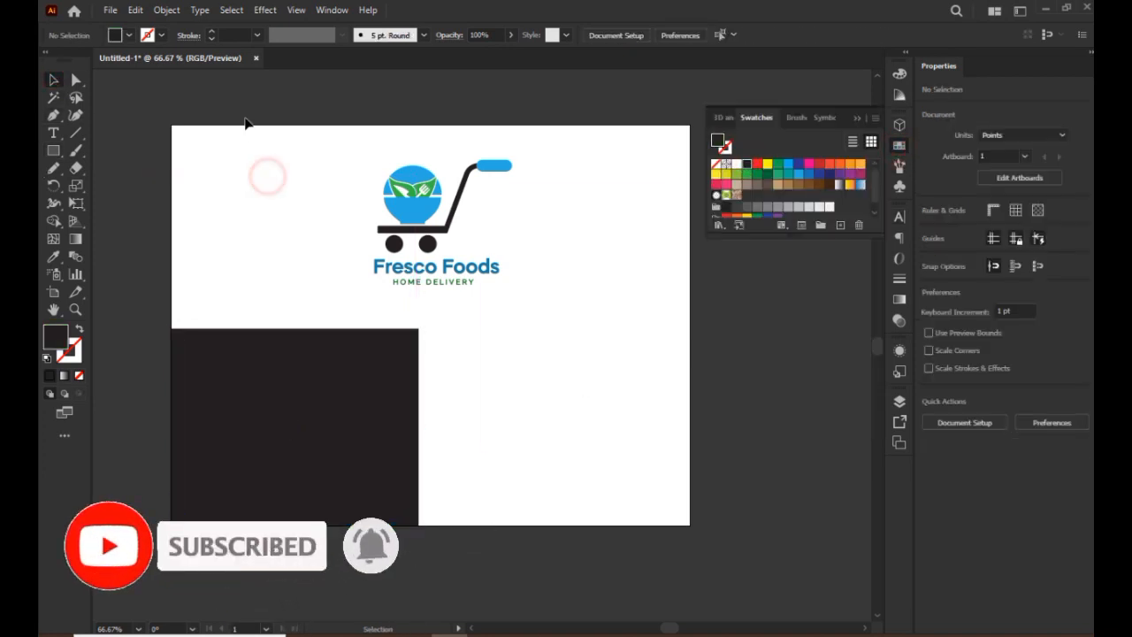
drag(257, 133, 519, 297)
drag(467, 242, 341, 435)
Recolor the duplicated logo white and bring it in front of the dark rectangle.
click(736, 165)
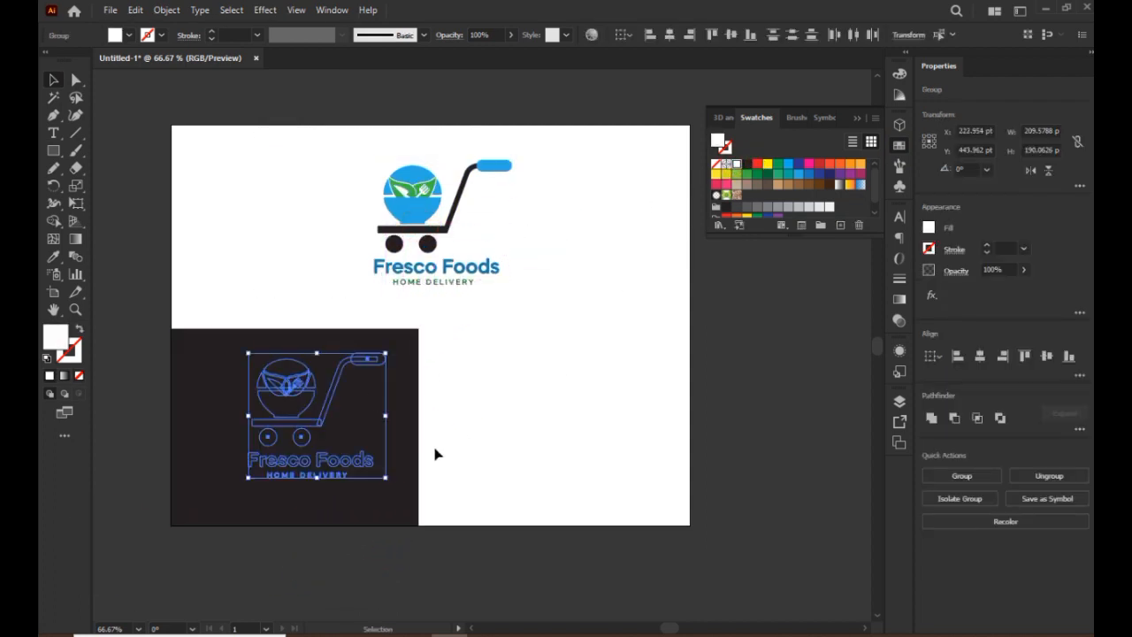
right_click(315, 427)
mouse_move(389, 350)
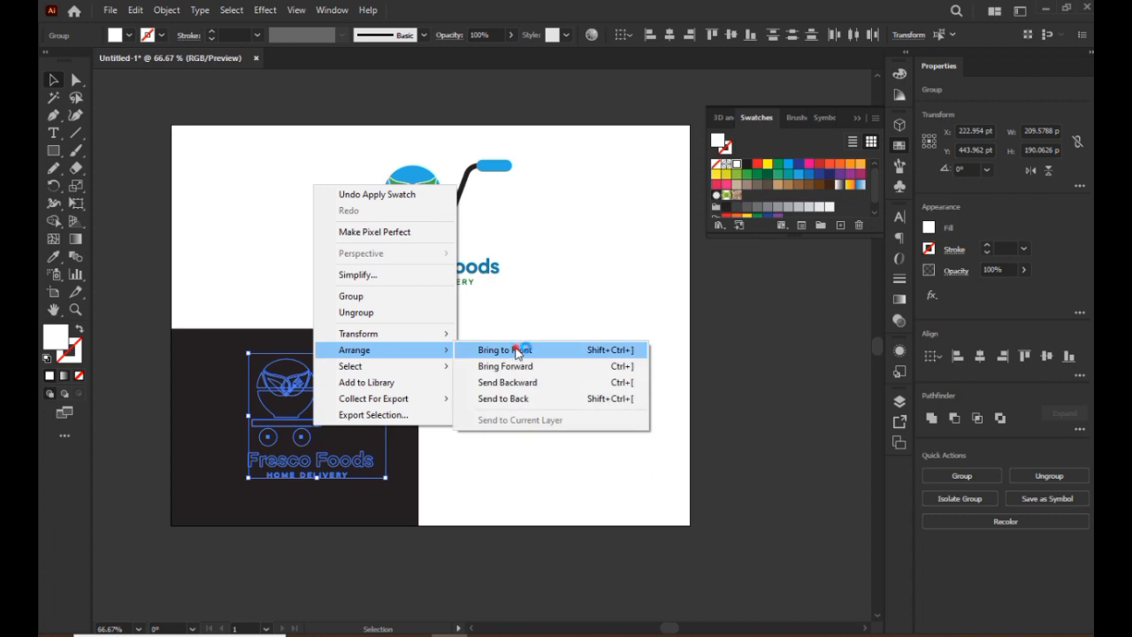
click(512, 350)
Duplicate the white logo into the blank area beside the dark rectangle and recolor the copy black.
drag(293, 424, 534, 423)
click(745, 166)
click(733, 404)
key(space)
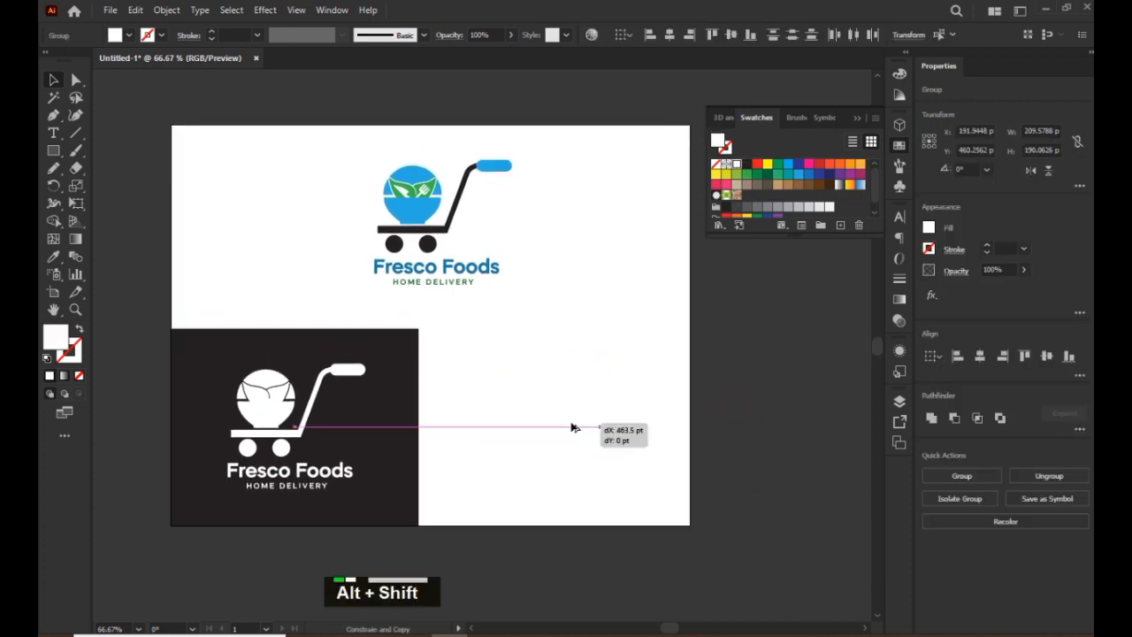
drag(573, 428, 535, 423)
click(745, 166)
click(733, 409)
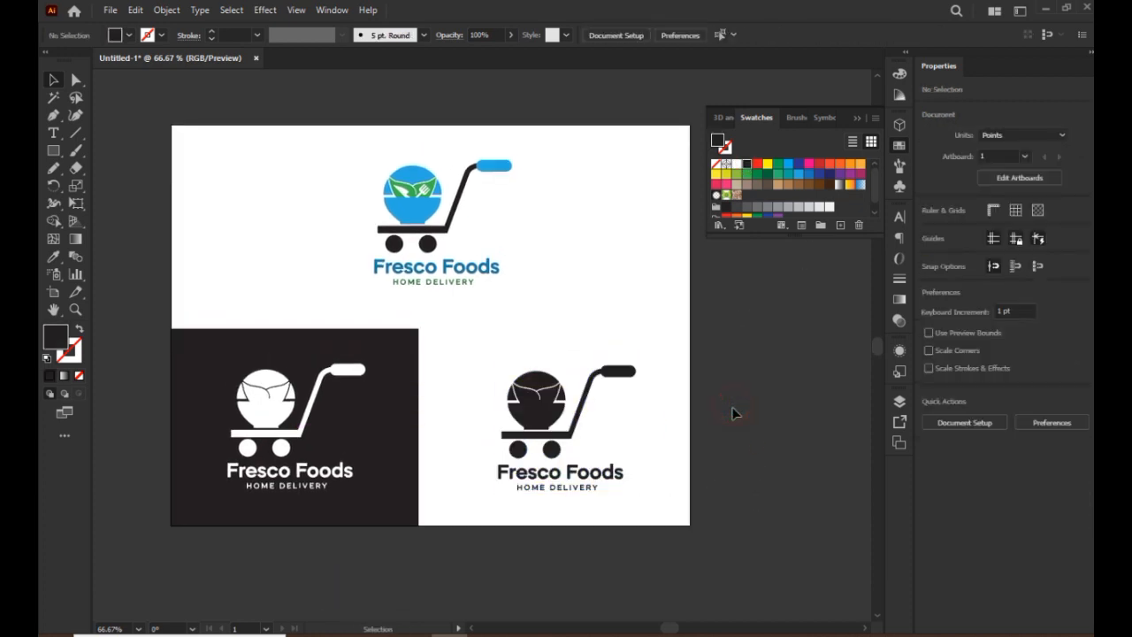
Fill the logo copy on the dark rectangle with white and bring it to the front.
key(space)
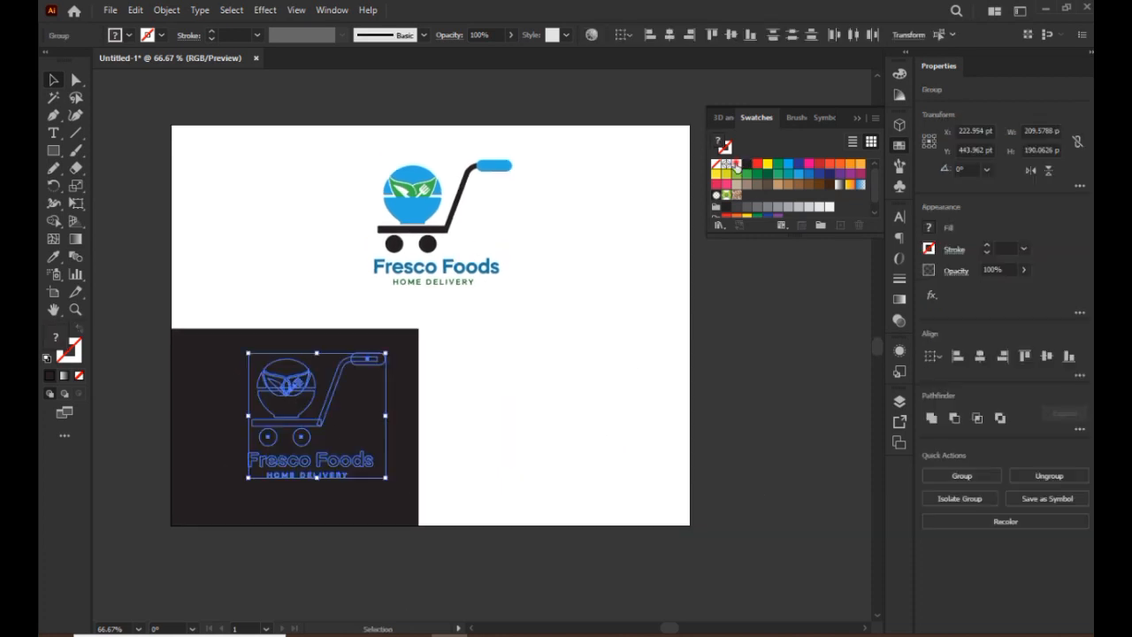
click(729, 164)
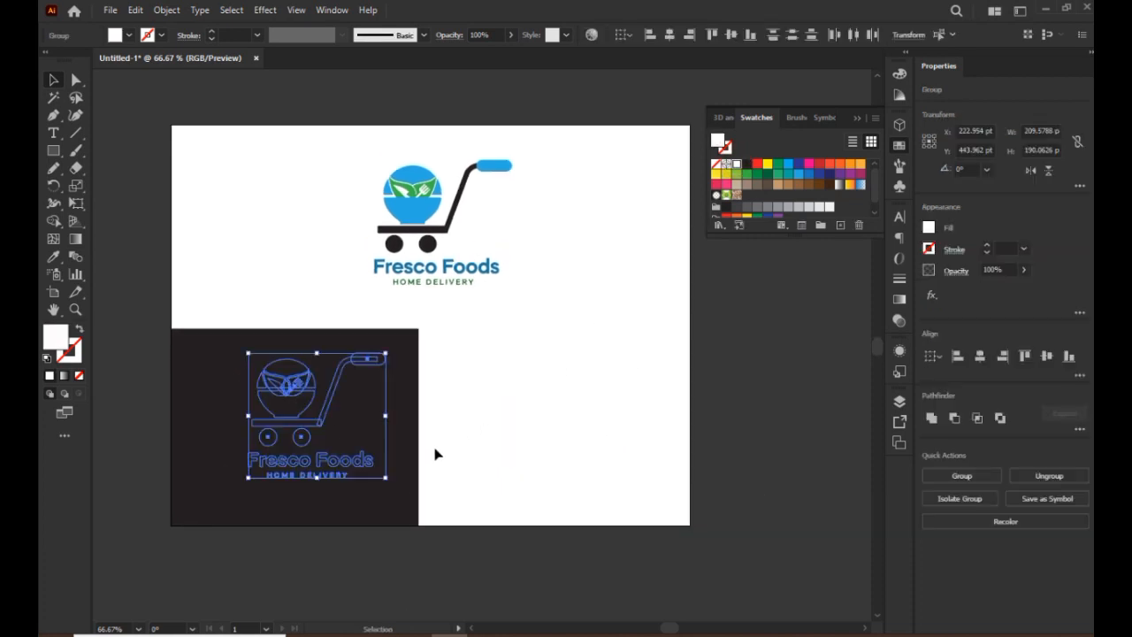
right_click(315, 426)
mouse_move(389, 351)
click(518, 352)
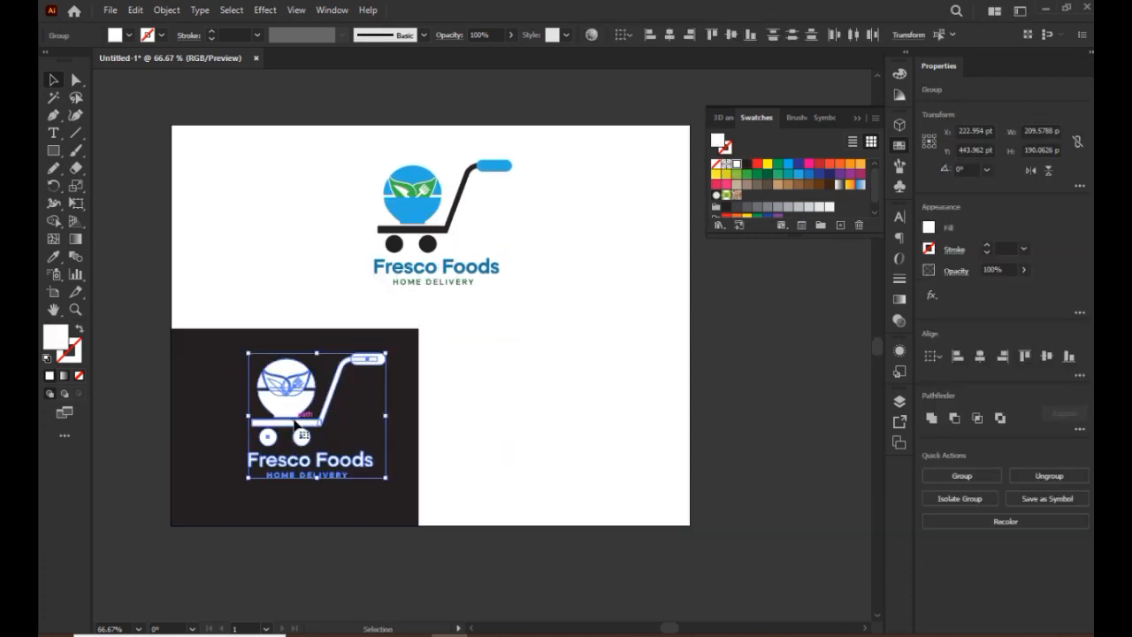
Center the white logo on the dark rectangle and place a black copy in the artboard's lower-right area.
drag(286, 407, 535, 424)
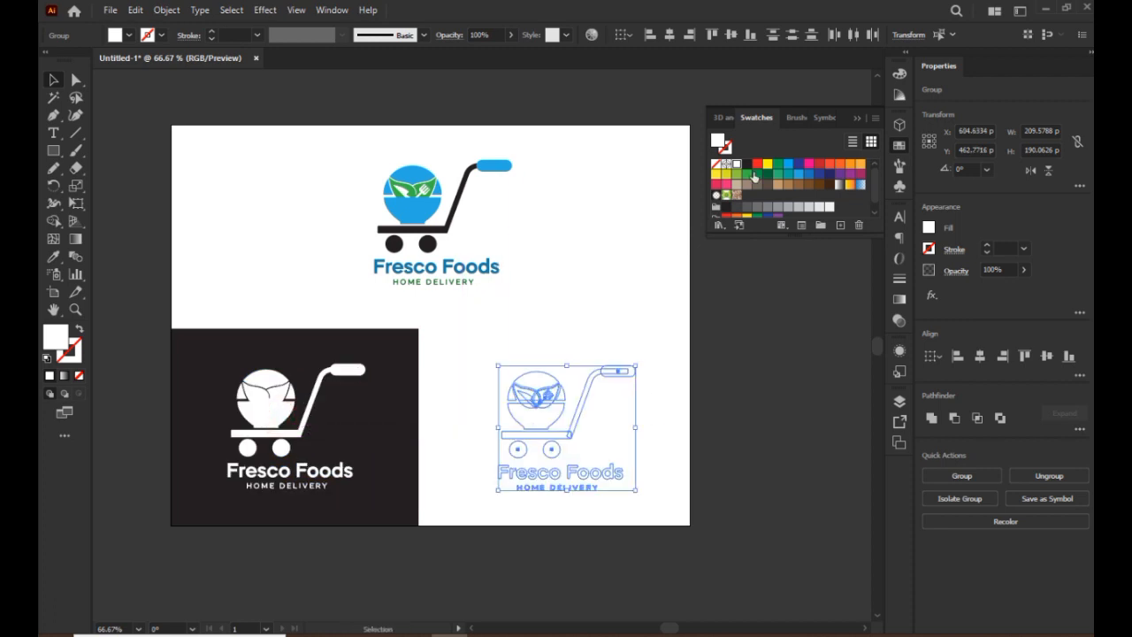
click(746, 165)
click(733, 407)
drag(719, 498, 715, 485)
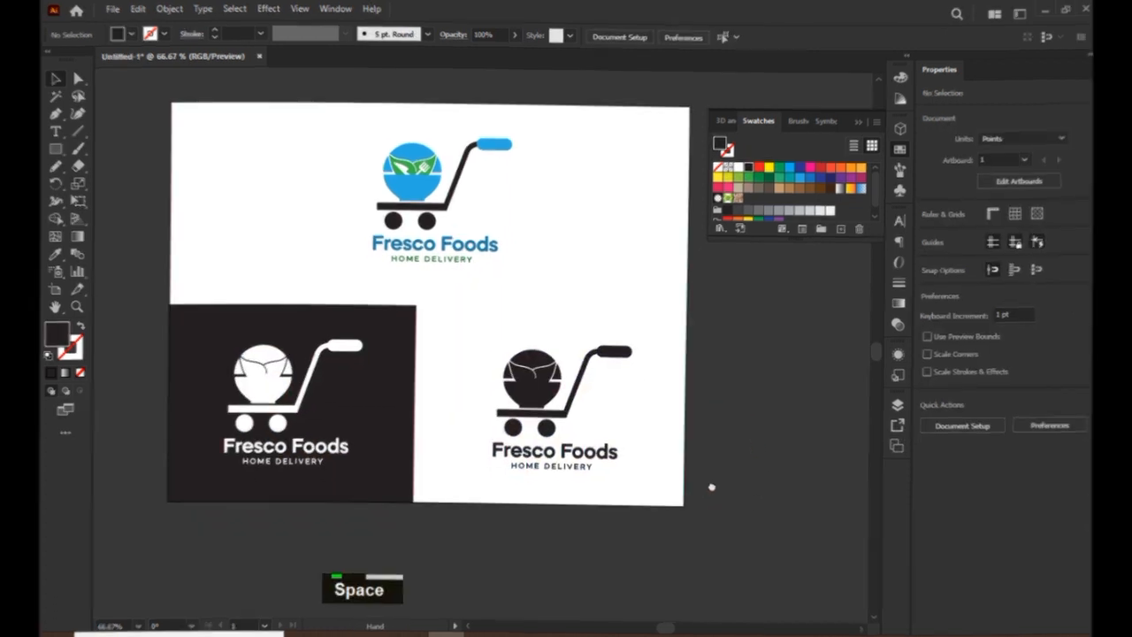